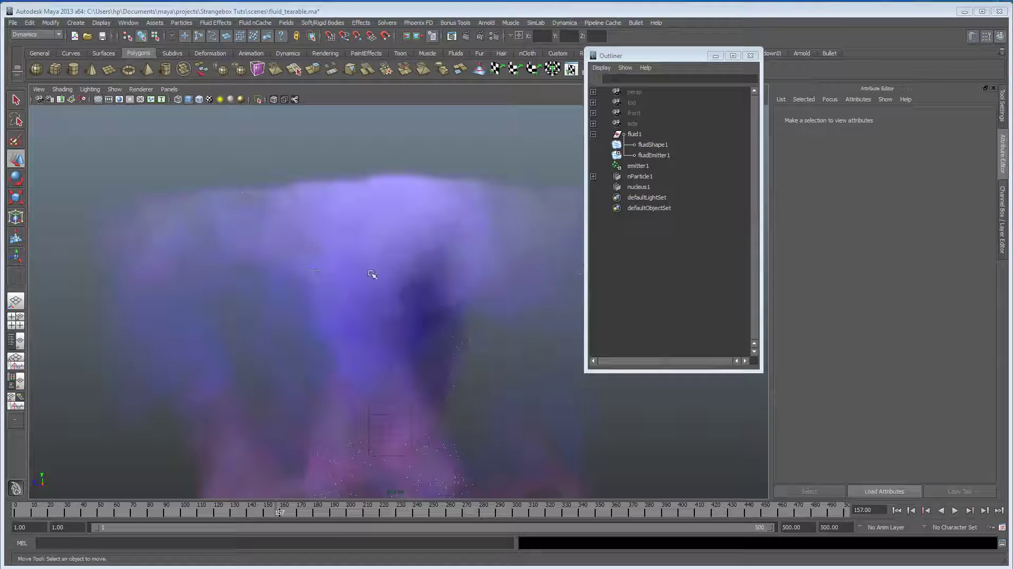
# Step: Pan, orbit and zoom the perspective view to inspect the purple fluid plume
pyautogui.keyDown('alt'); pyautogui.moveTo(370, 287); pyautogui.dragTo(322, 268, button='middle'); pyautogui.keyUp('alt')
pyautogui.moveTo(322, 268)
pyautogui.keyDown('alt'); pyautogui.mouseDown()
pyautogui.moveTo(328, 276)
pyautogui.moveTo(280, 276)
pyautogui.moveTo(311, 277)
pyautogui.moveTo(334, 294)
pyautogui.moveTo(403, 278)
pyautogui.moveTo(339, 276)
pyautogui.mouseUp(); pyautogui.keyUp('alt')
pyautogui.scroll(-3, 290, 276)
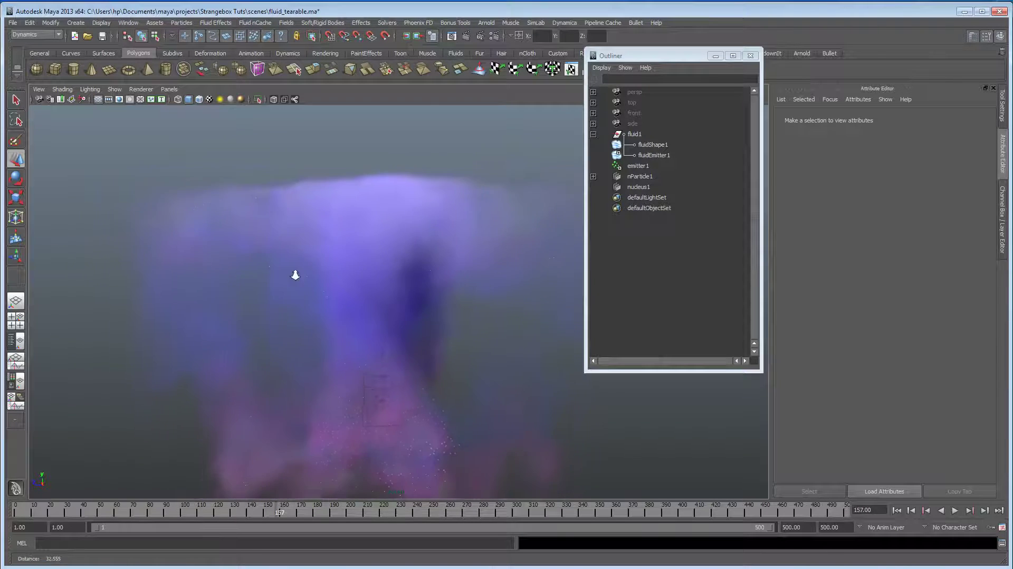
pyautogui.keyDown('alt'); pyautogui.moveTo(411, 326); pyautogui.dragTo(394, 287, button='middle'); pyautogui.keyUp('alt')
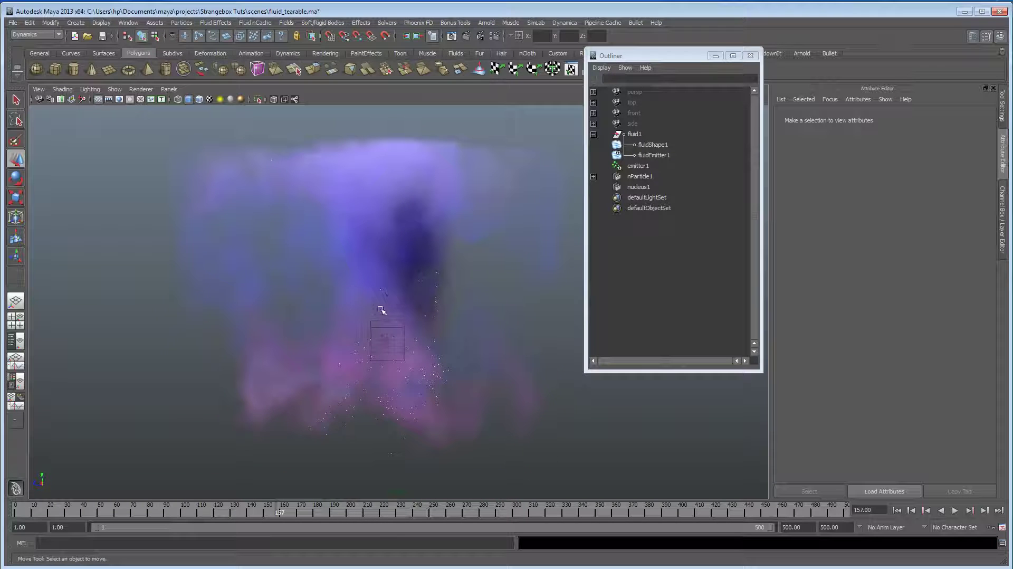
pyautogui.keyDown('alt'); pyautogui.moveTo(381, 310); pyautogui.dragTo(411, 344); pyautogui.keyUp('alt')
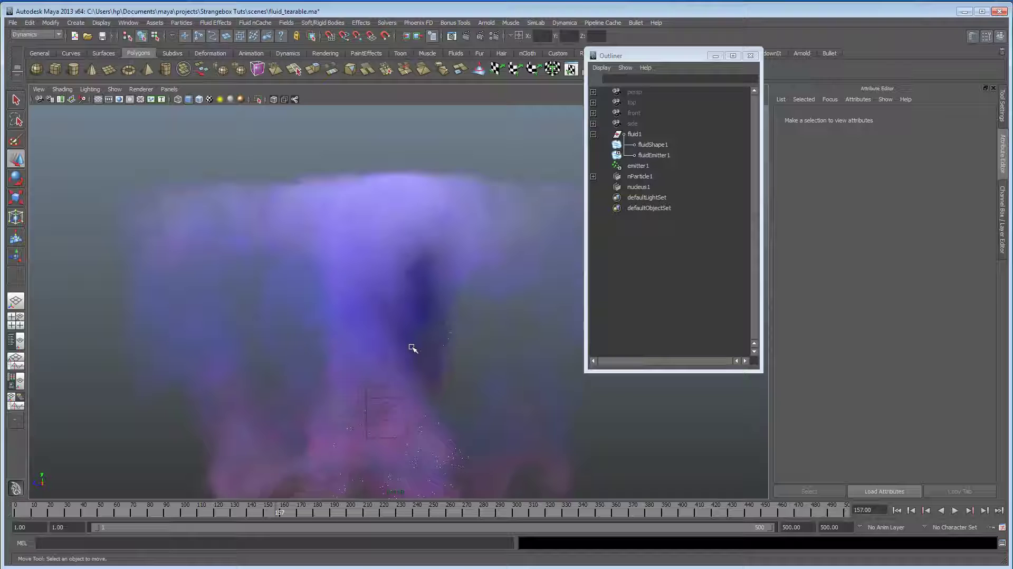
# Step: Rewind to frame 1, create a polygon cube and raise it above the fluid emitter
pyautogui.click(897, 510)
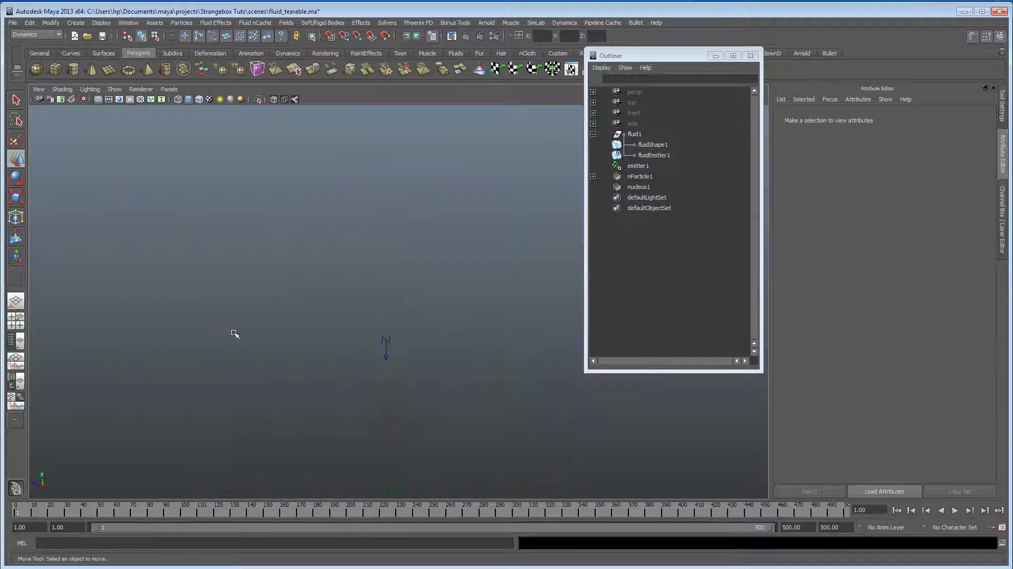
pyautogui.keyDown('alt'); pyautogui.moveTo(263, 332); pyautogui.dragTo(248, 311); pyautogui.keyUp('alt')
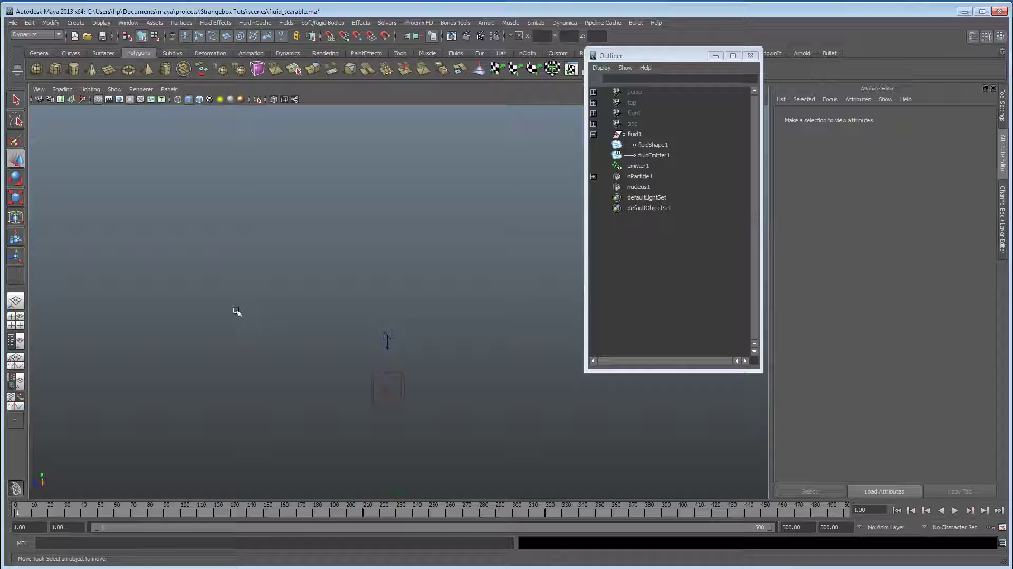
pyautogui.click(55, 69)
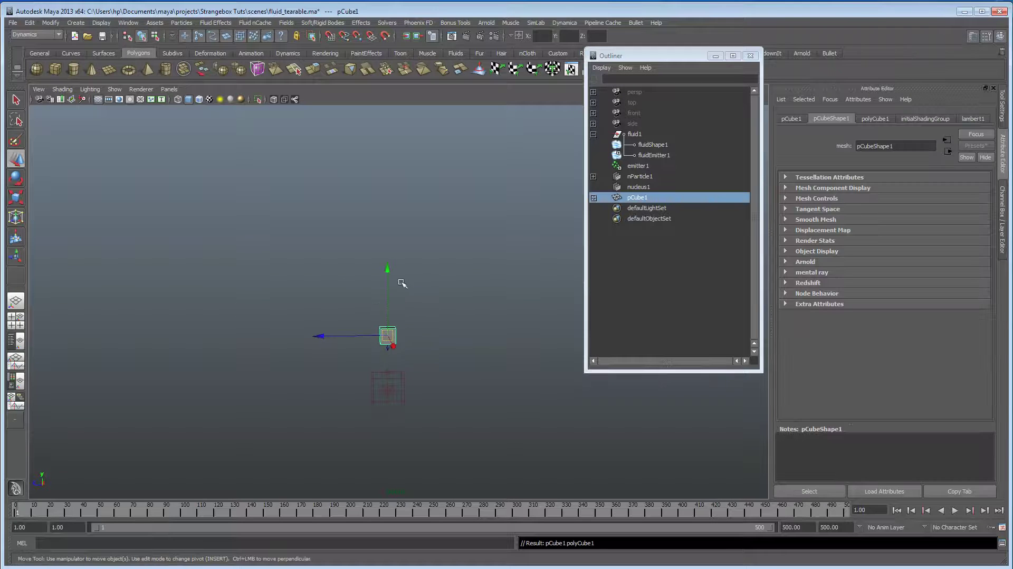
pyautogui.moveTo(390, 271); pyautogui.dragTo(395, 192)
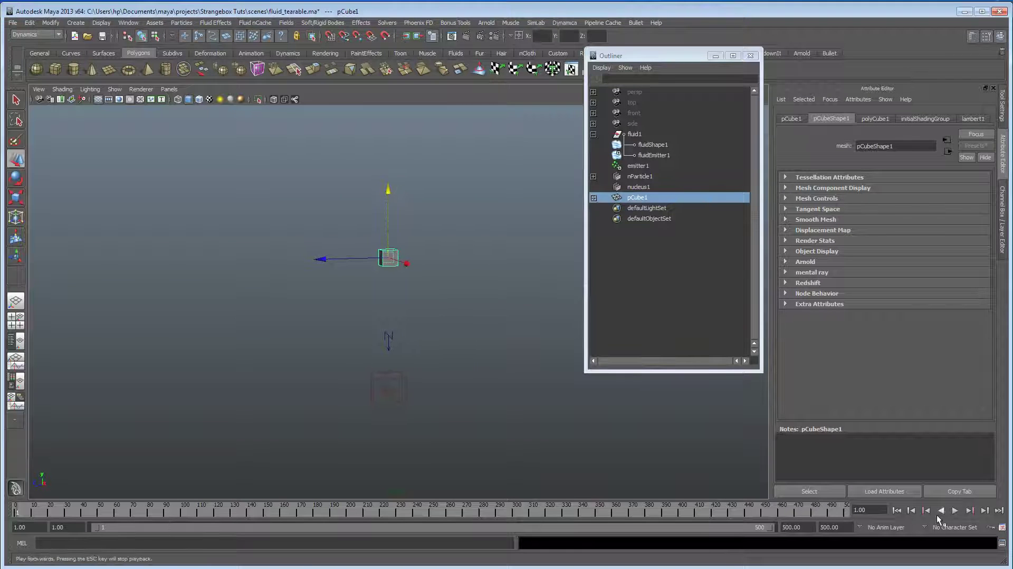
# Step: Test-play the simulation with the cube, then rewind to frame 1
pyautogui.click(955, 511)
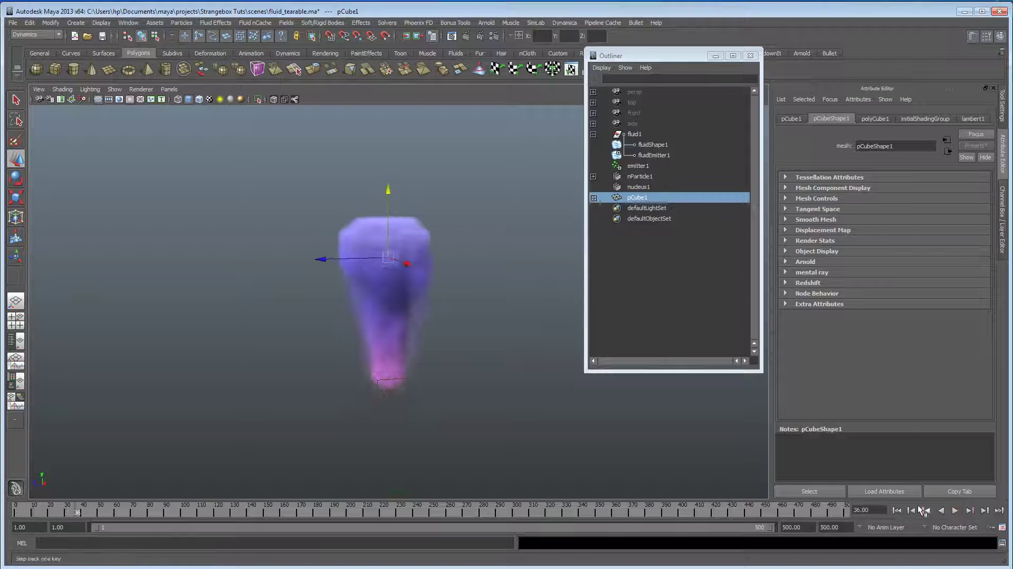
pyautogui.scroll(3, 406, 321)
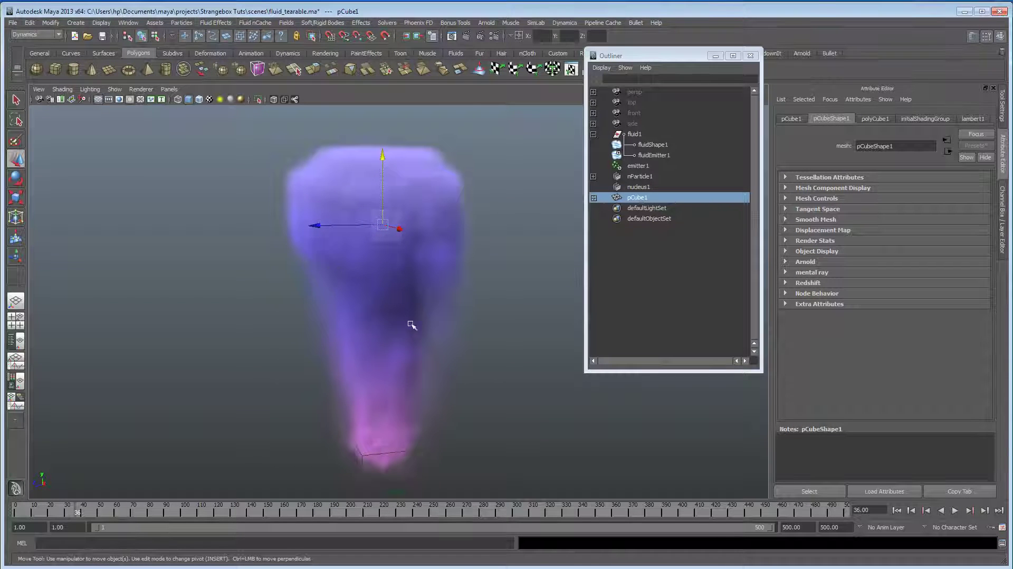
pyautogui.click(896, 510)
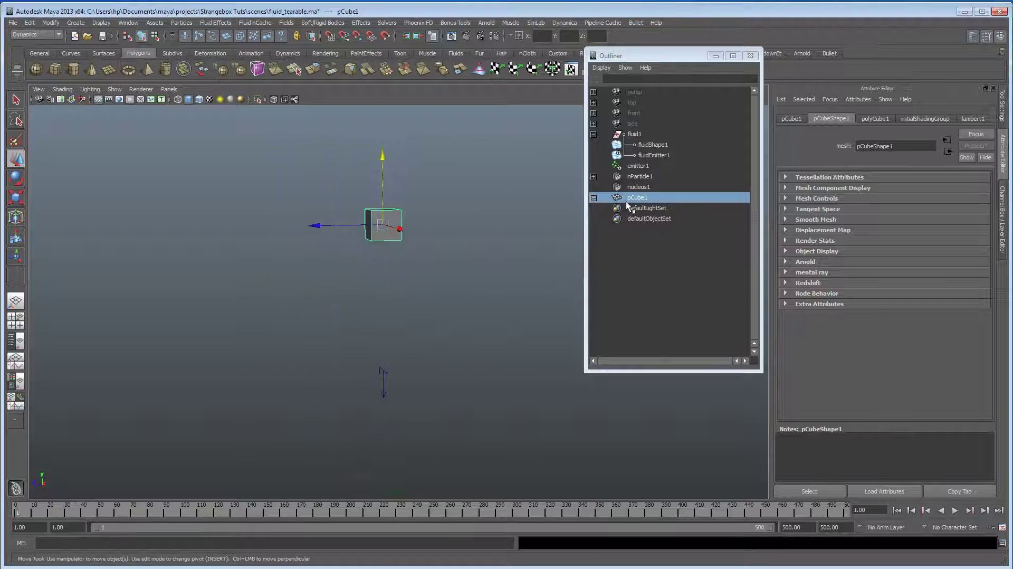
pyautogui.keyDown('ctrl'); pyautogui.click(642, 134); pyautogui.keyUp('ctrl')
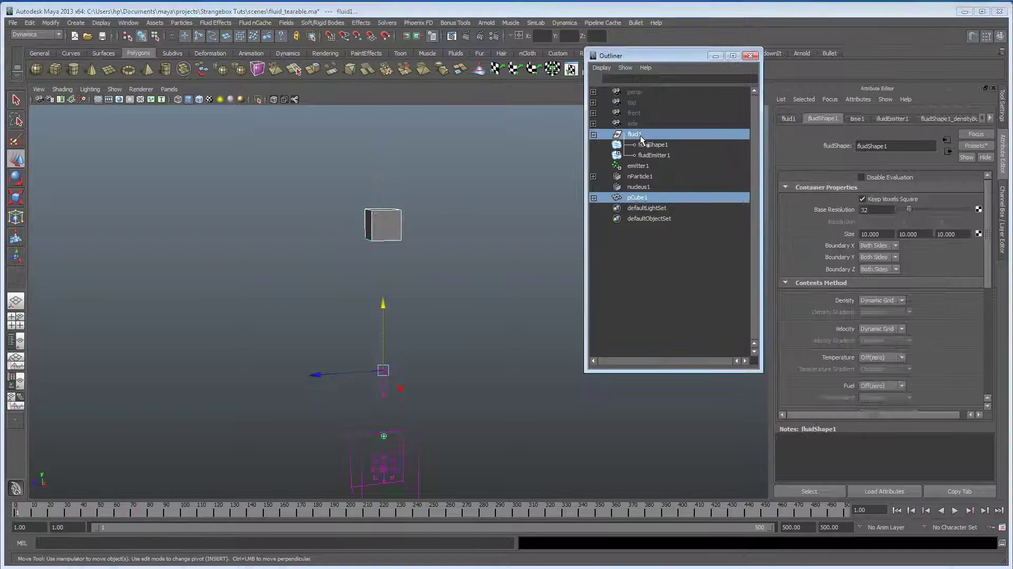
pyautogui.click(286, 23)
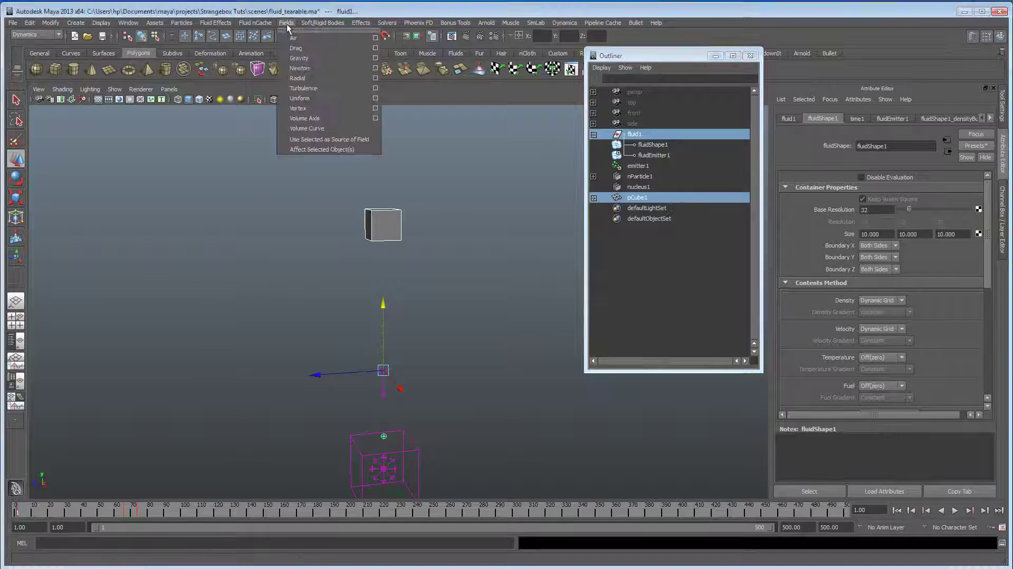
pyautogui.click(313, 150)
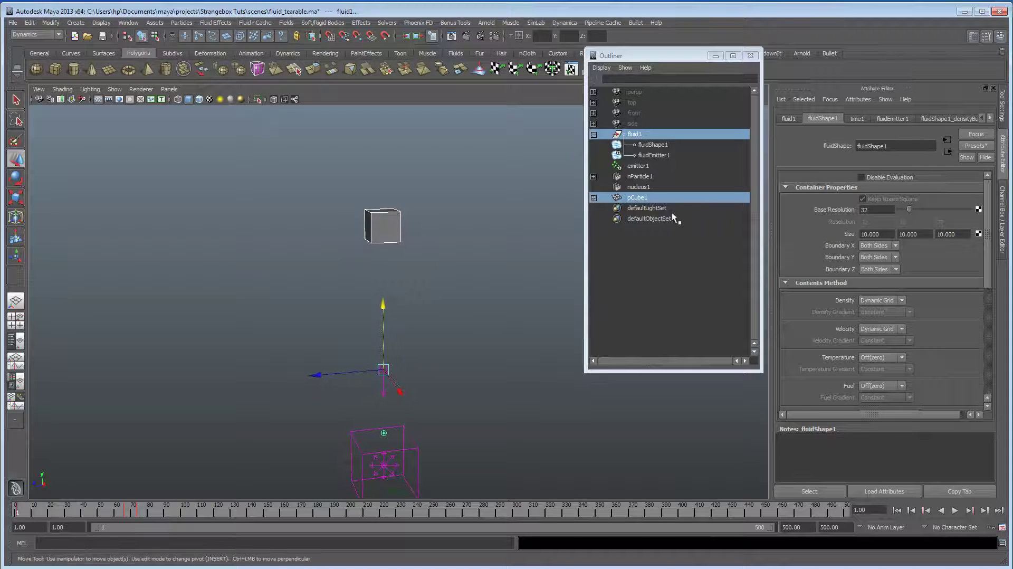
pyautogui.click(647, 198)
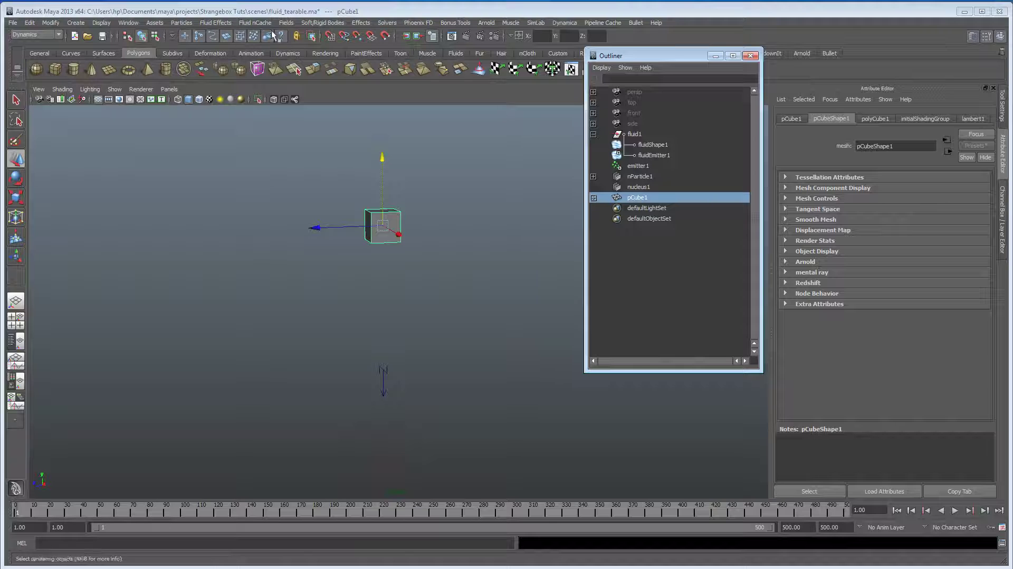
# Step: Make pCube1 an active rigid body
pyautogui.click(322, 23)
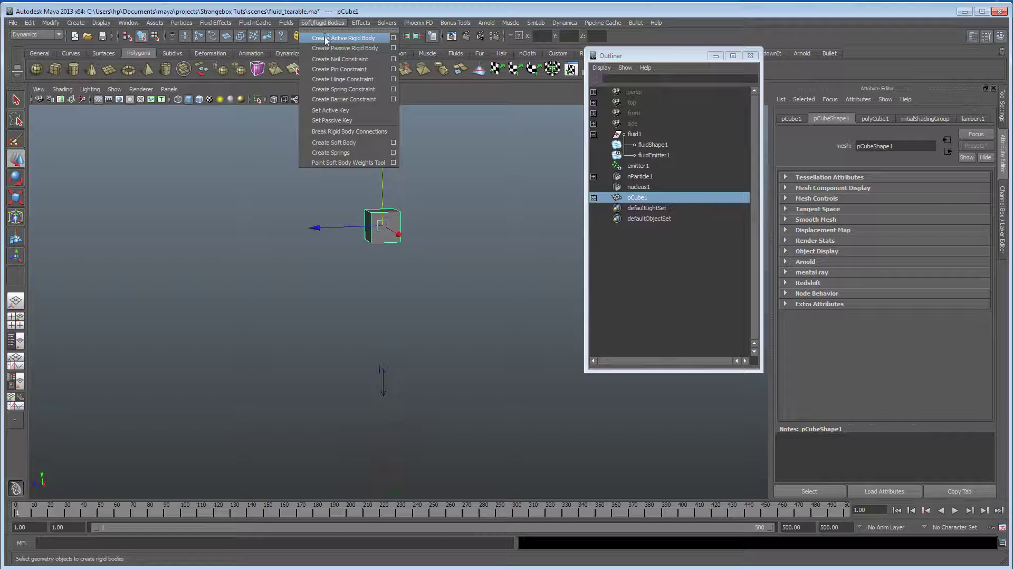
pyautogui.click(326, 39)
pyautogui.keyDown('alt'); pyautogui.moveTo(431, 317); pyautogui.dragTo(420, 372); pyautogui.keyUp('alt')
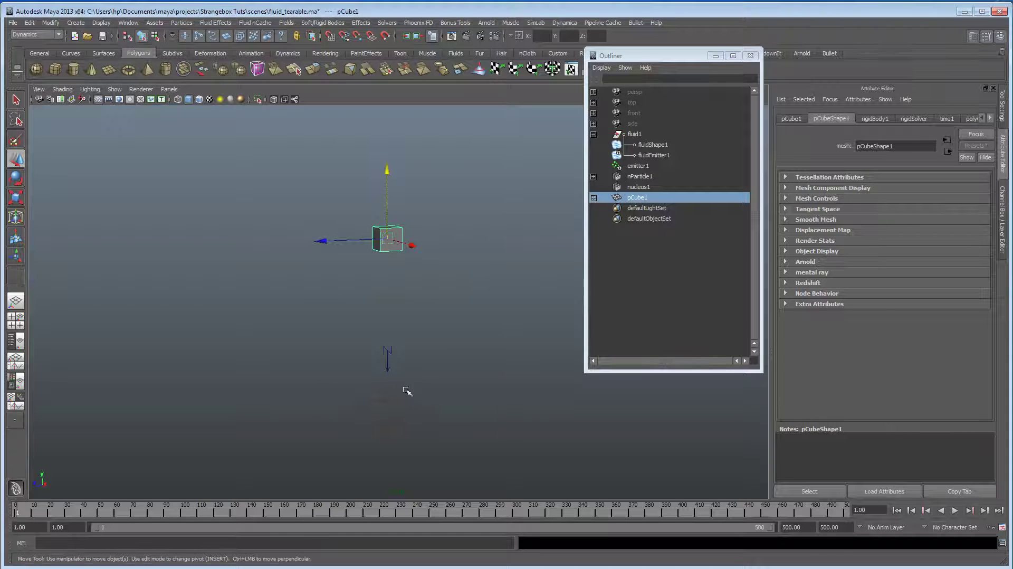
# Step: Select pCube1 then fluid1 and apply Fields > Affect Selected Object(s)
pyautogui.click(639, 198)
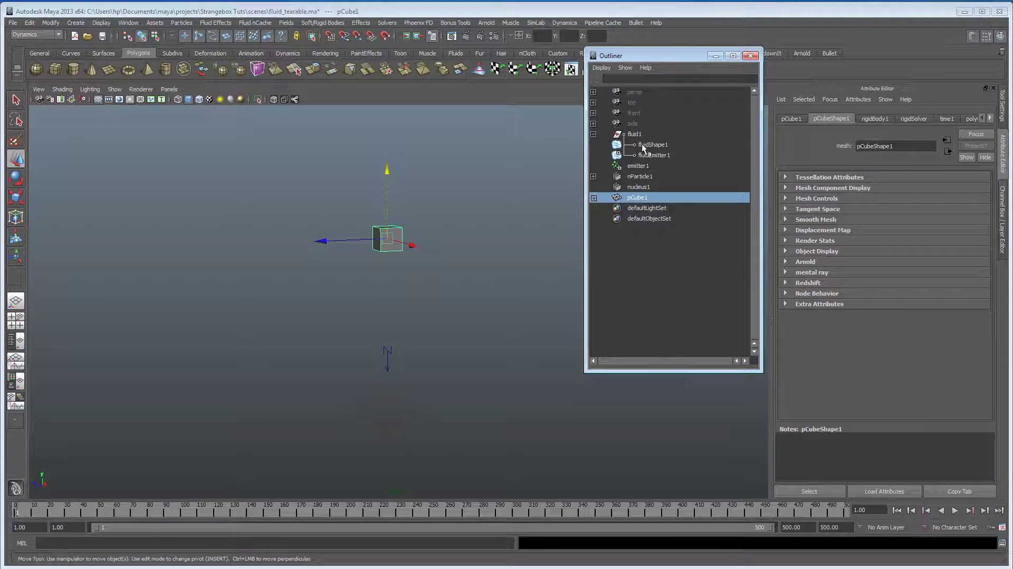
pyautogui.keyDown('ctrl'); pyautogui.click(636, 135); pyautogui.keyUp('ctrl')
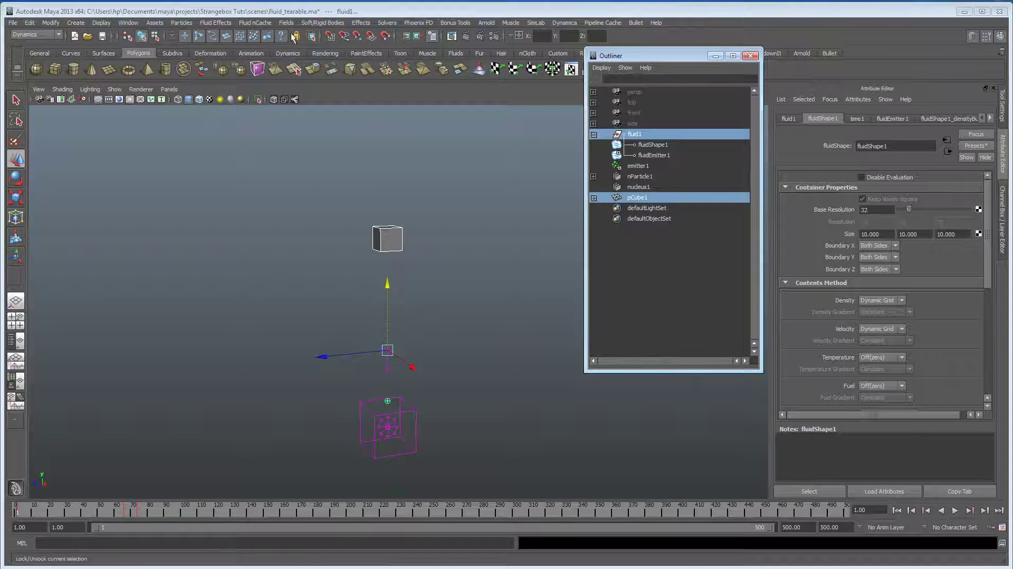
pyautogui.click(42, 34)
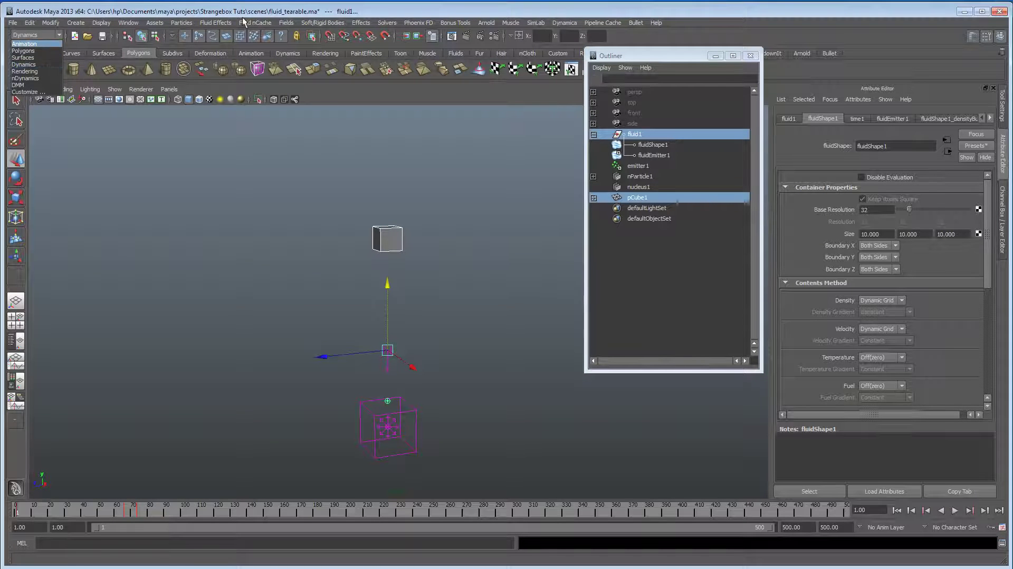
pyautogui.click(286, 24)
pyautogui.click(313, 148)
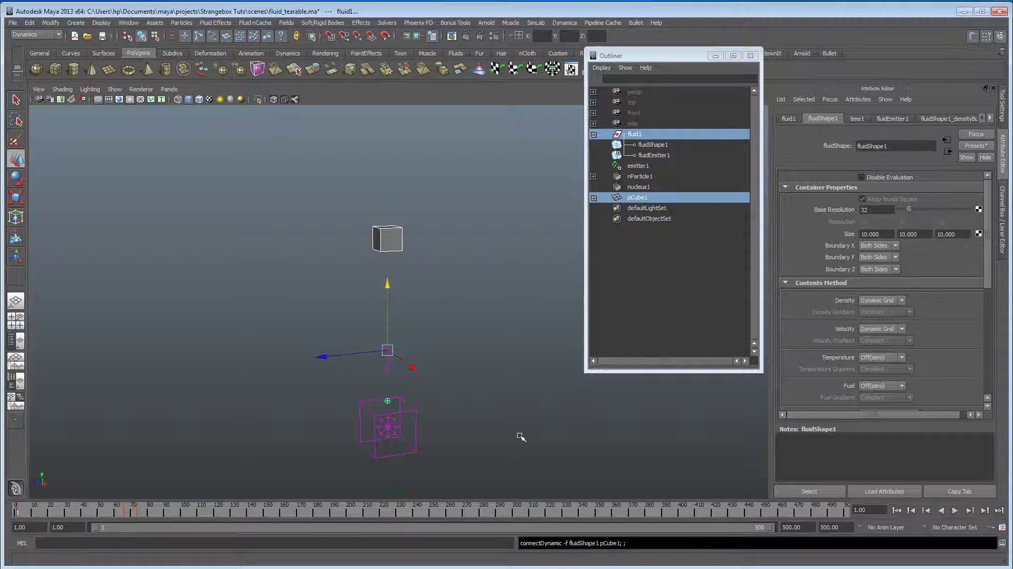
# Step: Play to watch the plume lift pCube1, then select the cube and rewind to frame 1
pyautogui.click(897, 510)
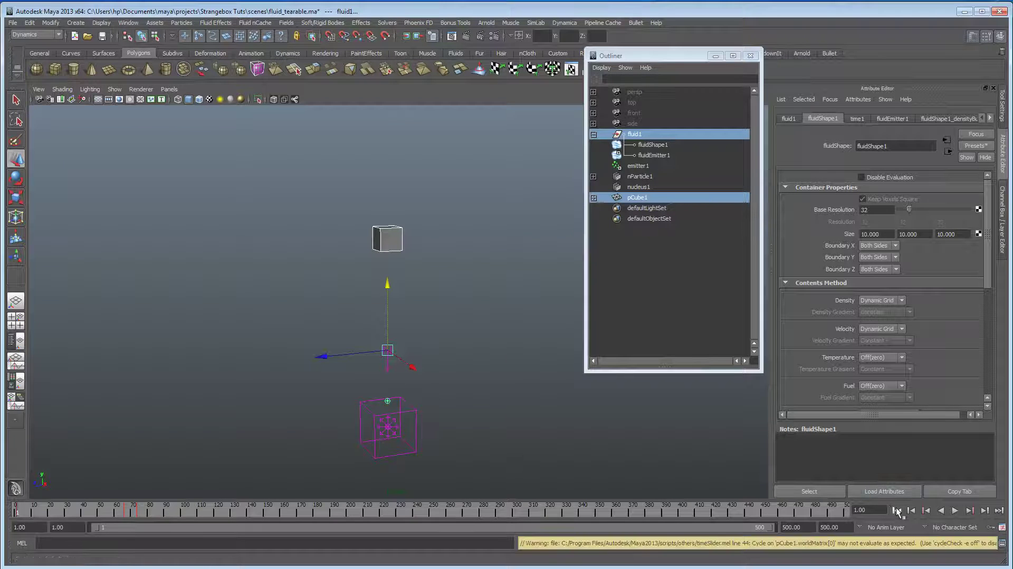
pyautogui.click(956, 510)
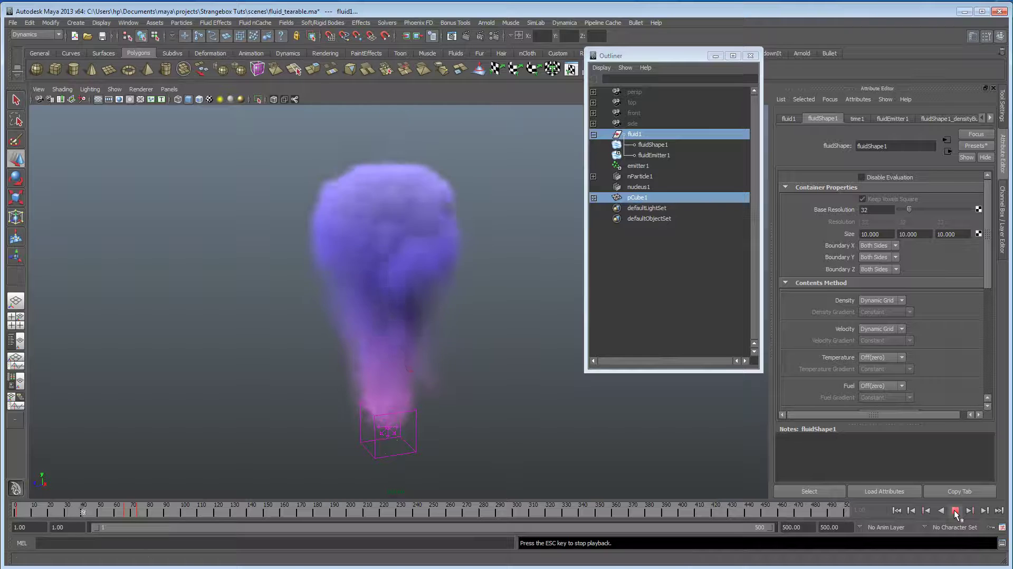
pyautogui.keyDown('alt'); pyautogui.moveTo(481, 240); pyautogui.dragTo(344, 313, button='right'); pyautogui.keyUp('alt')
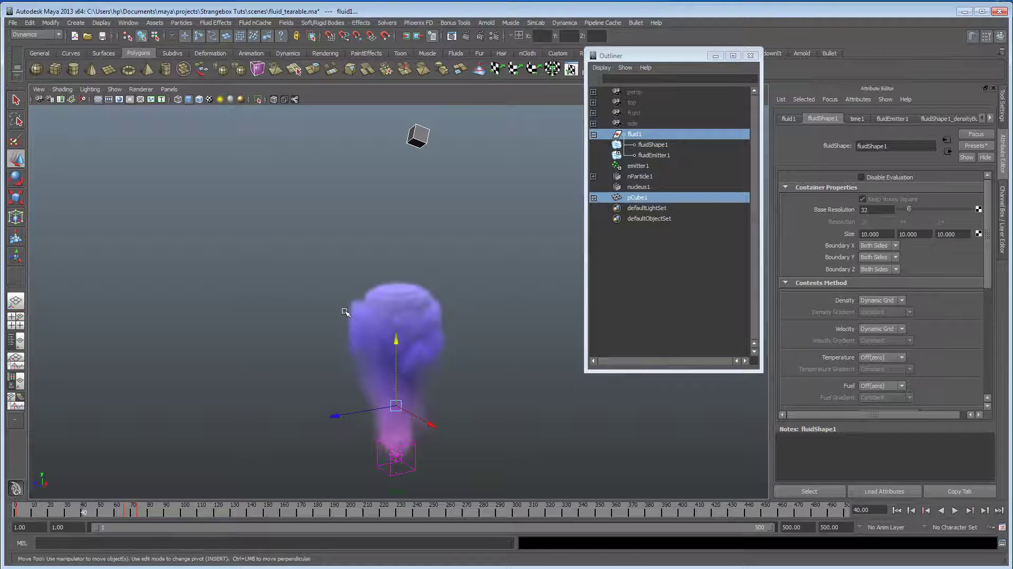
pyautogui.click(421, 131)
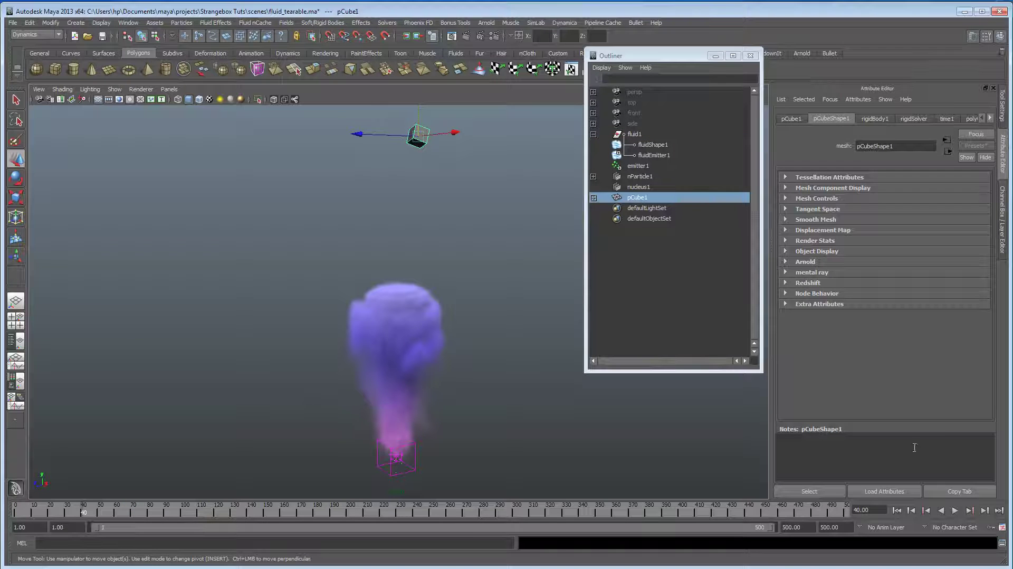
pyautogui.click(897, 510)
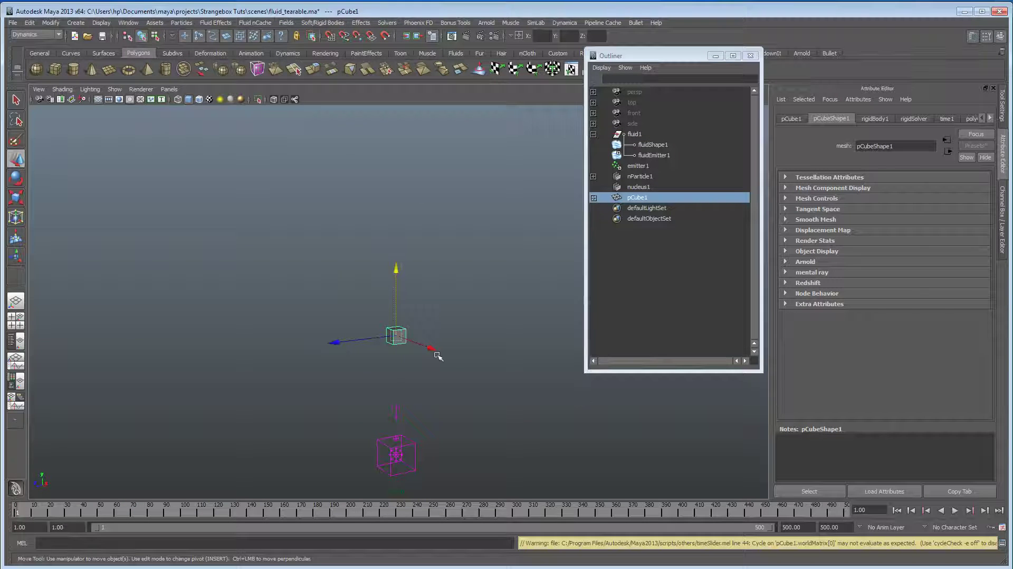
pyautogui.keyDown('alt'); pyautogui.moveTo(441, 388); pyautogui.dragTo(518, 343); pyautogui.keyUp('alt')
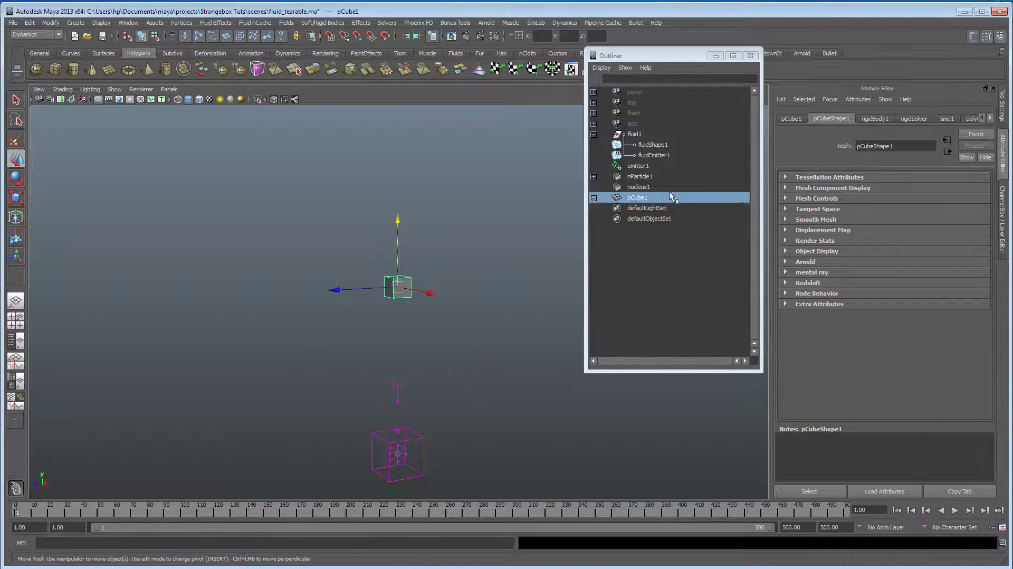
# Step: Show pCube1's rigidBody1 attributes, increase its Mass, test-play and rewind
pyautogui.click(875, 119)
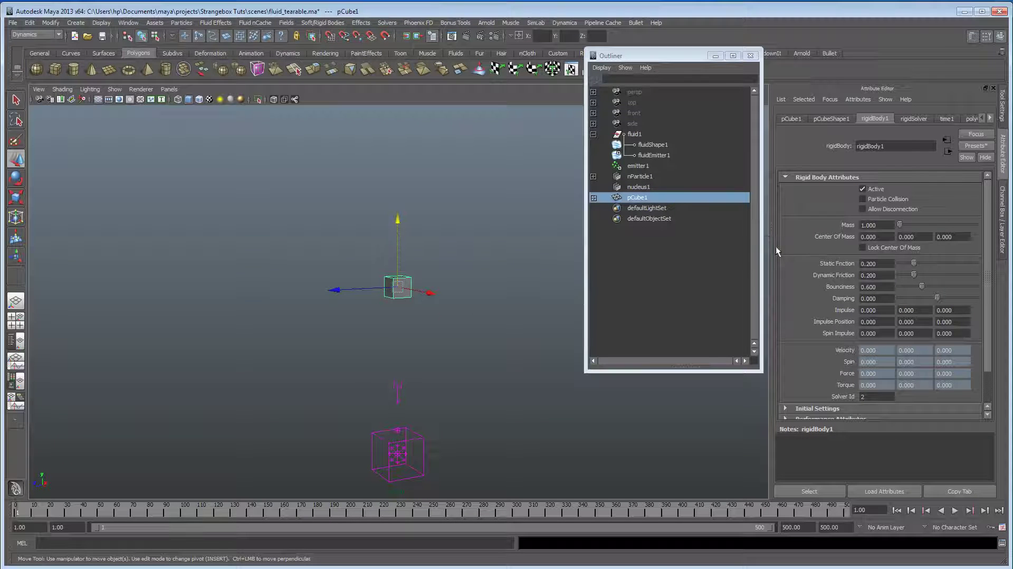
pyautogui.moveTo(900, 224); pyautogui.dragTo(919, 224)
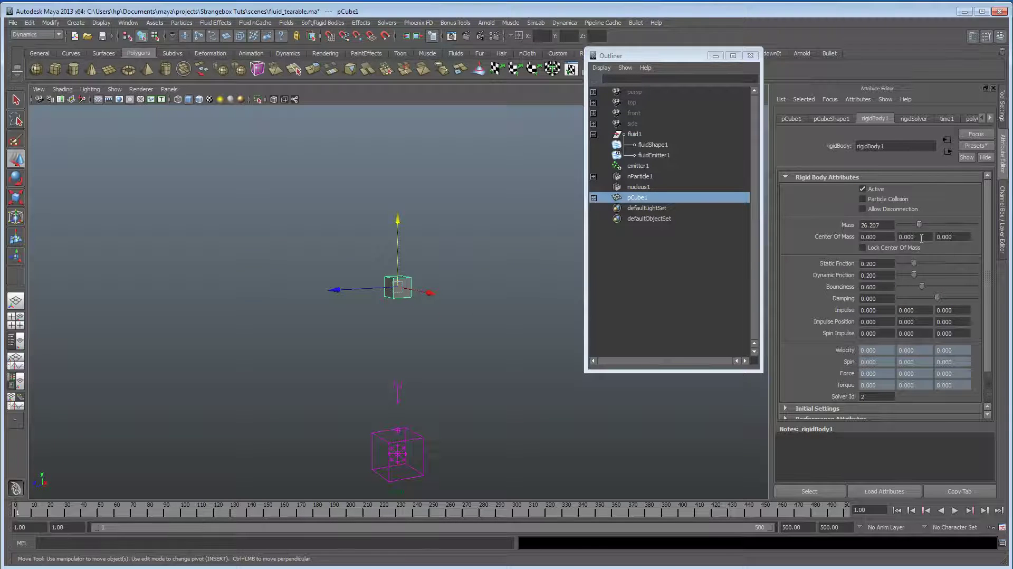
pyautogui.click(955, 510)
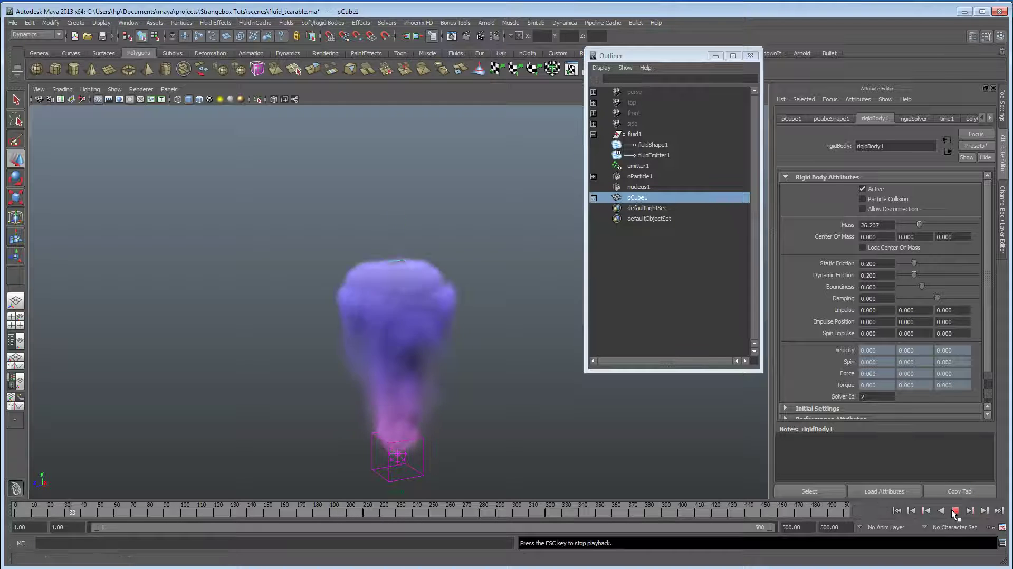
pyautogui.click(956, 511)
pyautogui.click(897, 510)
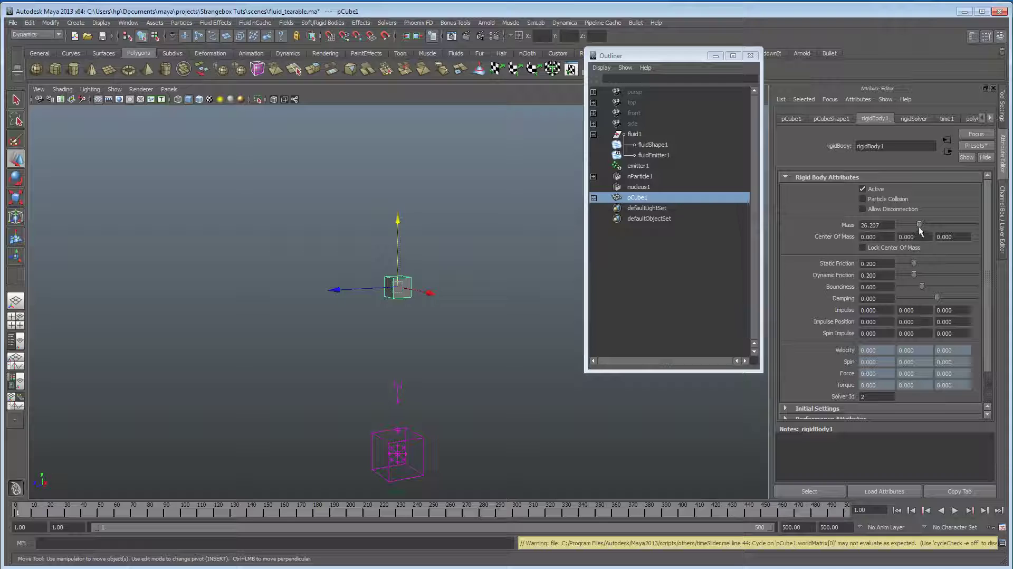
# Step: Raise the cube's mass to 40, then to about 72.414, test-playing after each change
pyautogui.moveTo(919, 226); pyautogui.dragTo(929, 225)
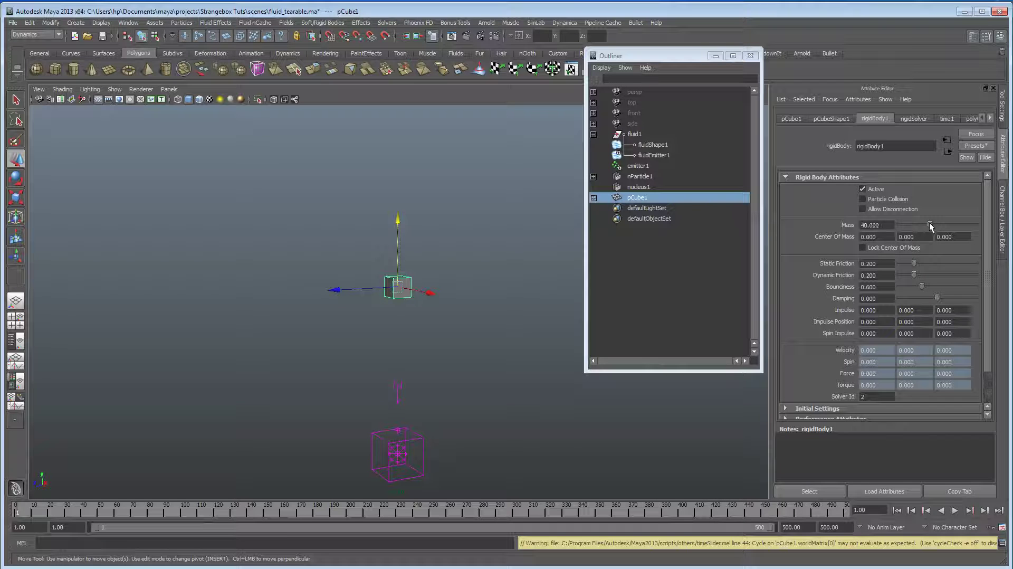
pyautogui.click(955, 510)
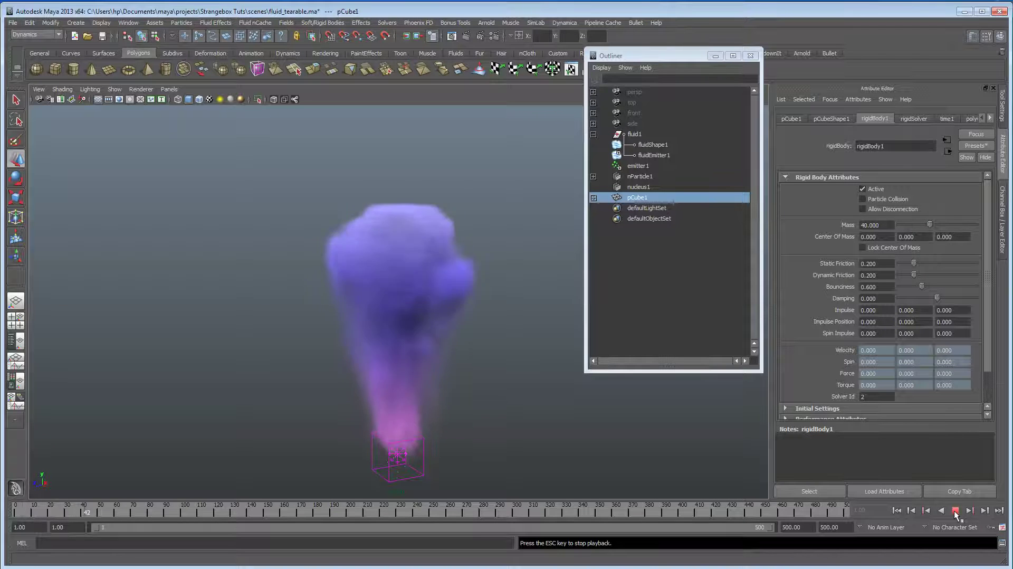
pyautogui.click(955, 510)
pyautogui.click(897, 510)
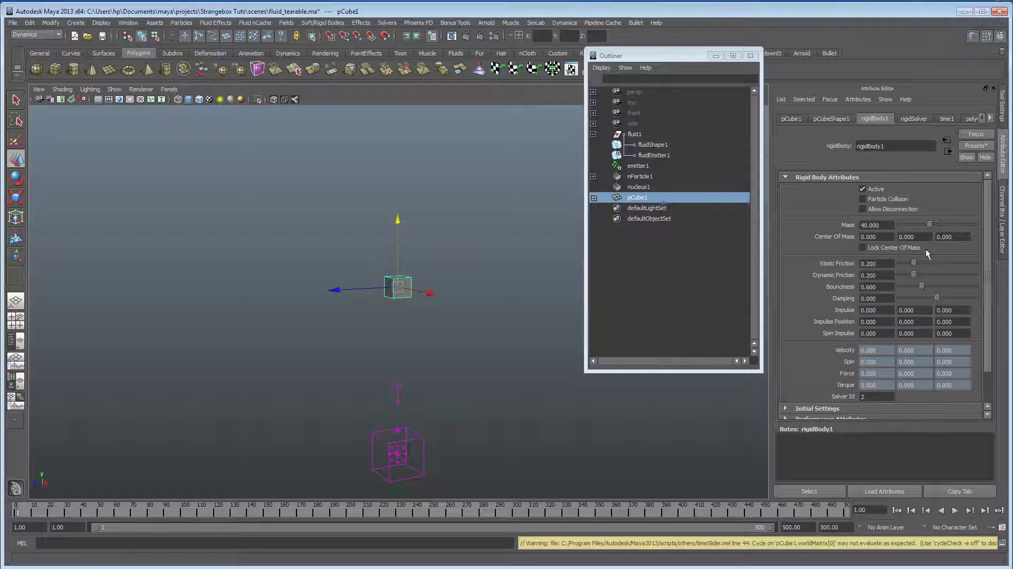
pyautogui.moveTo(933, 225); pyautogui.dragTo(954, 225)
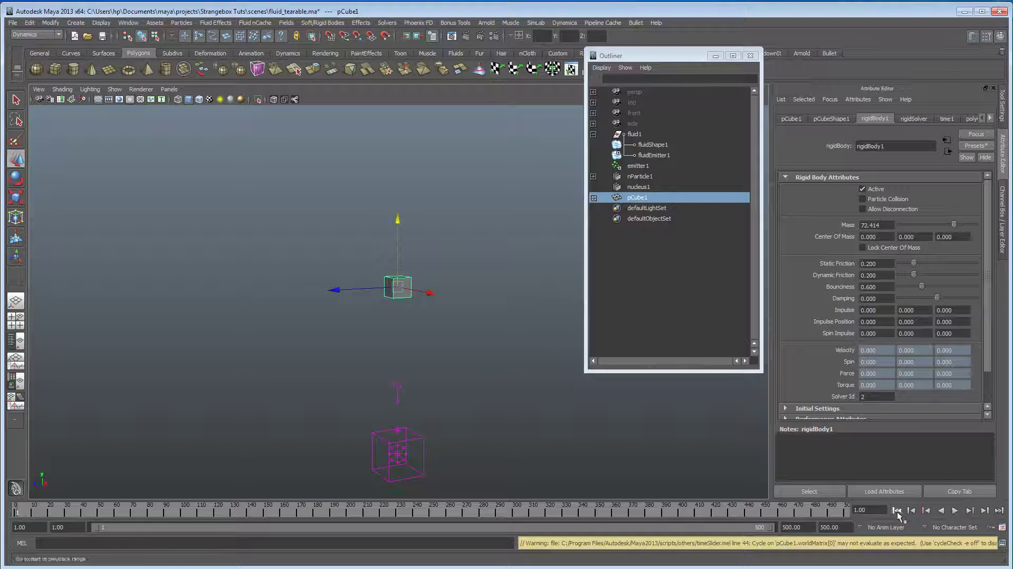
pyautogui.click(955, 510)
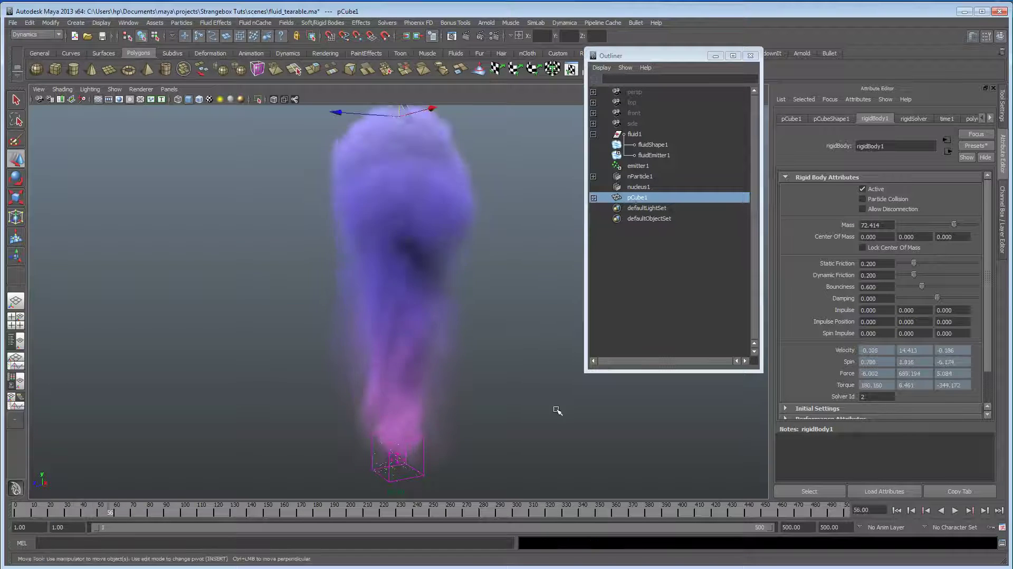
pyautogui.press('Escape')
# Step: Replay the heavier cube's simulation from a new view angle, then rewind to frame 1
pyautogui.keyDown('alt'); pyautogui.moveTo(401, 256); pyautogui.dragTo(421, 315, button='middle'); pyautogui.keyUp('alt')
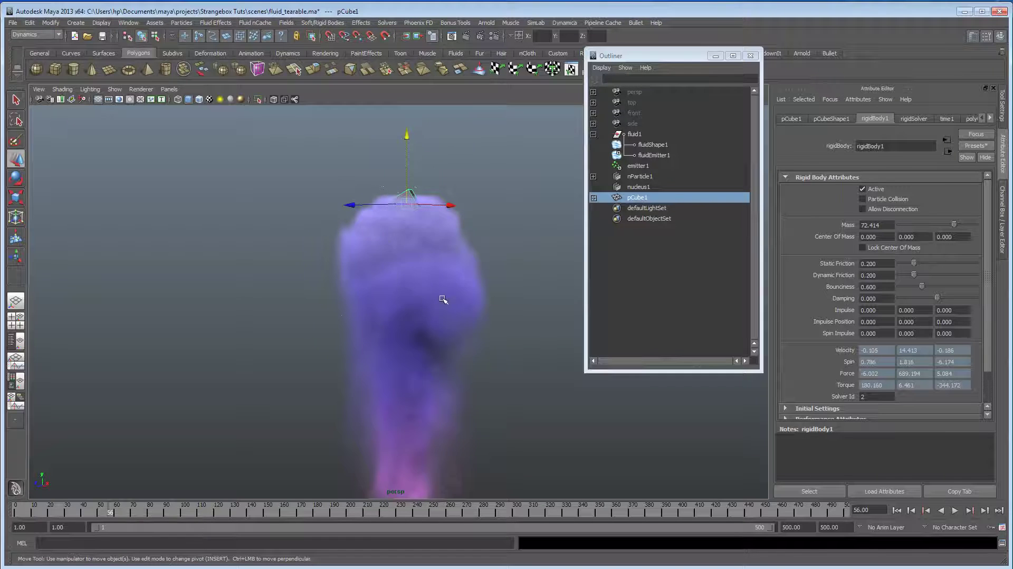
pyautogui.keyDown('alt'); pyautogui.moveTo(459, 301); pyautogui.dragTo(438, 330, button='right'); pyautogui.keyUp('alt')
pyautogui.click(956, 510)
pyautogui.click(956, 510)
pyautogui.press('w')
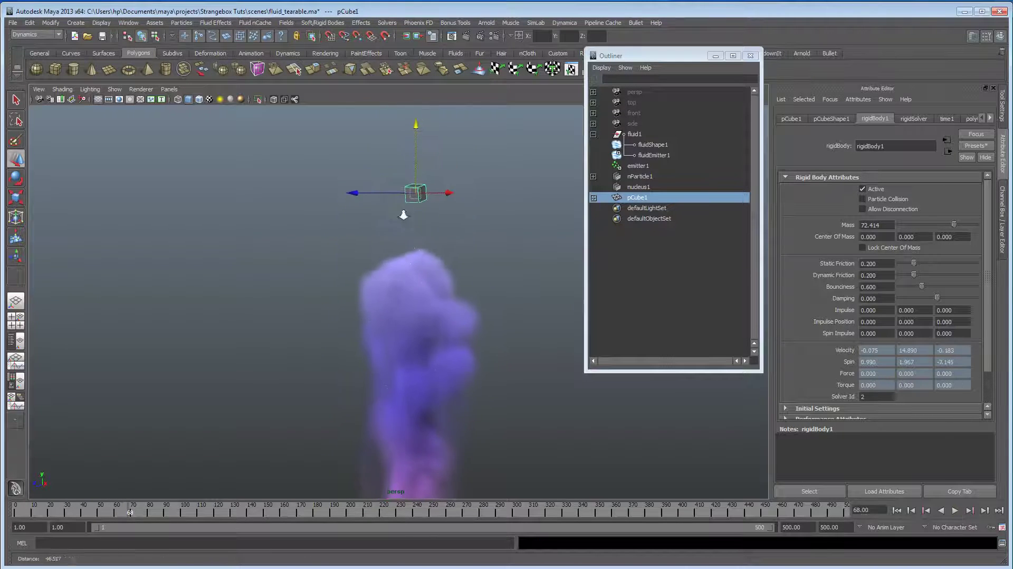
pyautogui.keyDown('alt'); pyautogui.moveTo(447, 230); pyautogui.dragTo(432, 235); pyautogui.keyUp('alt')
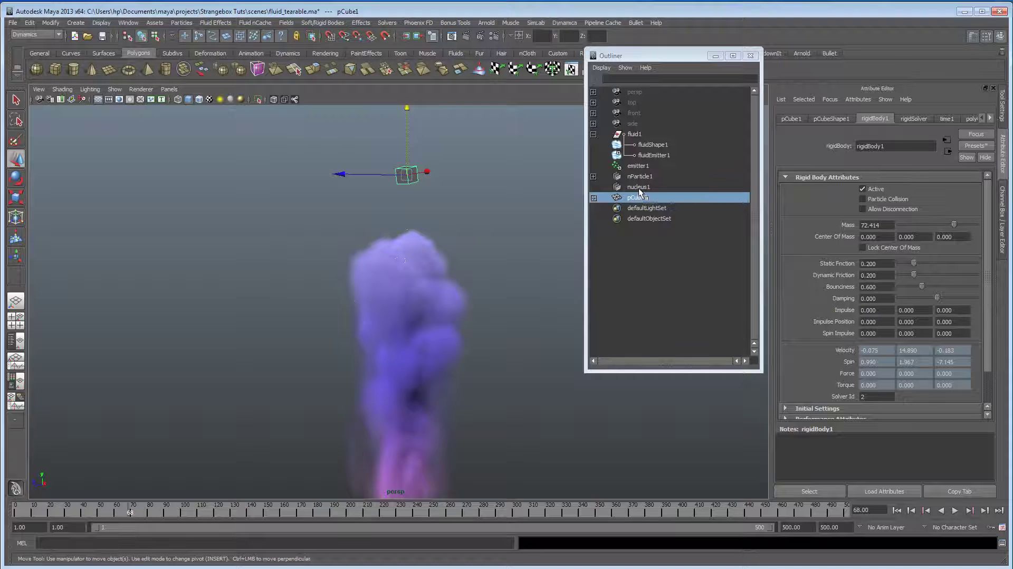
pyautogui.moveTo(523, 226)
pyautogui.keyDown('alt'); pyautogui.mouseDown()
pyautogui.moveTo(479, 236)
pyautogui.moveTo(519, 240)
pyautogui.mouseUp(); pyautogui.keyUp('alt')
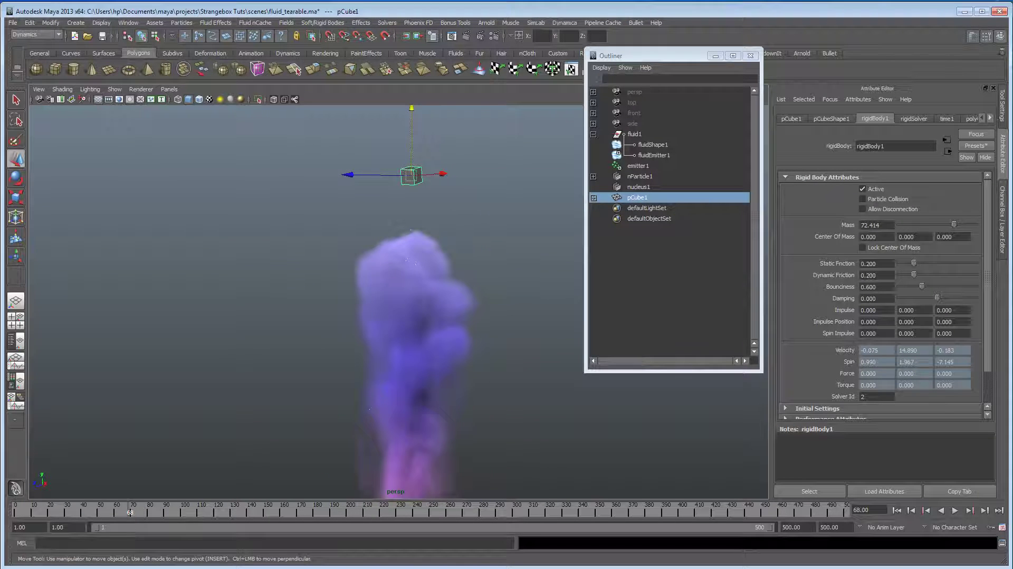
pyautogui.click(896, 510)
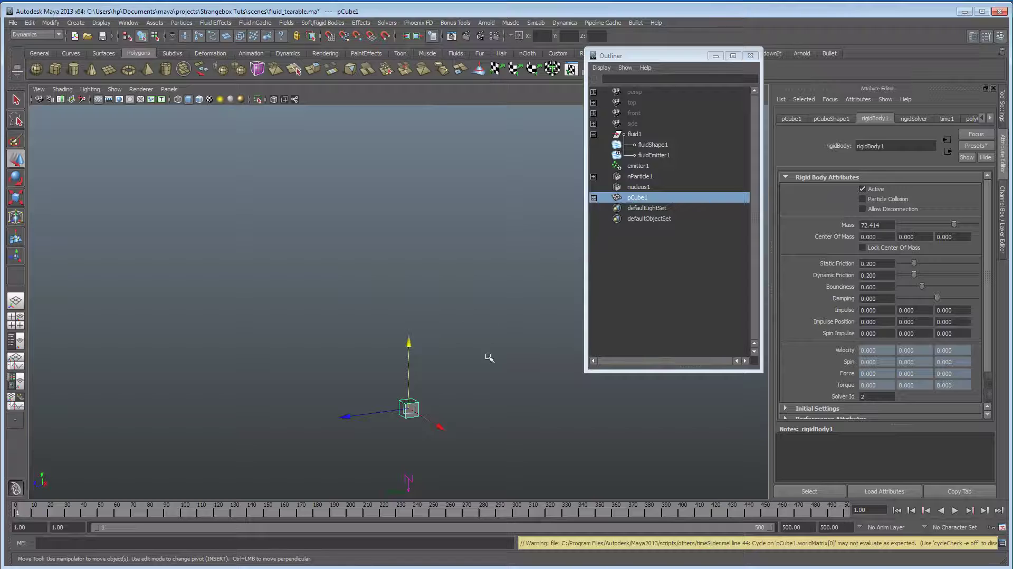
pyautogui.keyDown('alt'); pyautogui.moveTo(443, 369); pyautogui.dragTo(456, 318); pyautogui.keyUp('alt')
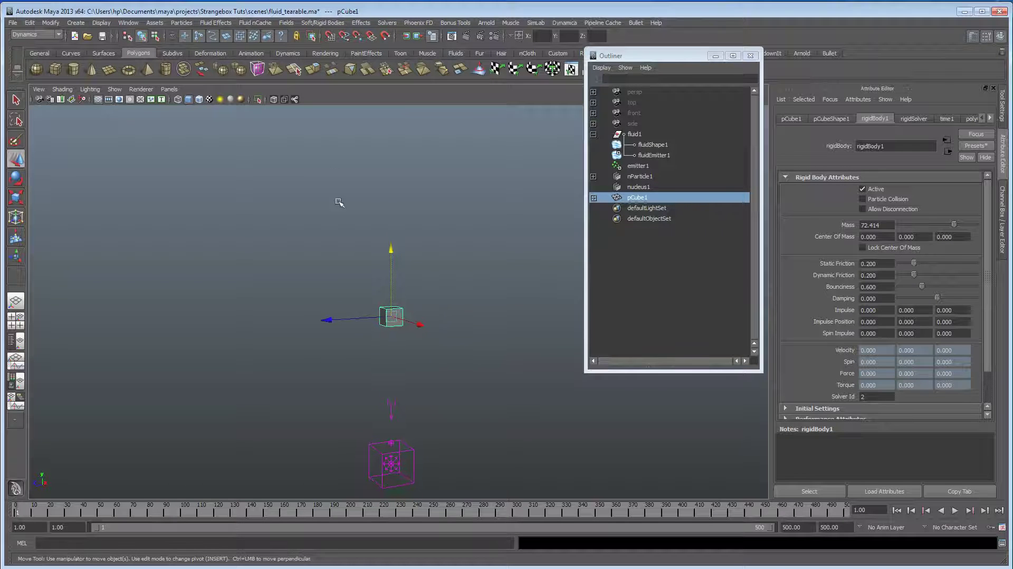
# Step: Create a gravity field, gravityField1, then select pCube1 in the Outliner
pyautogui.click(286, 23)
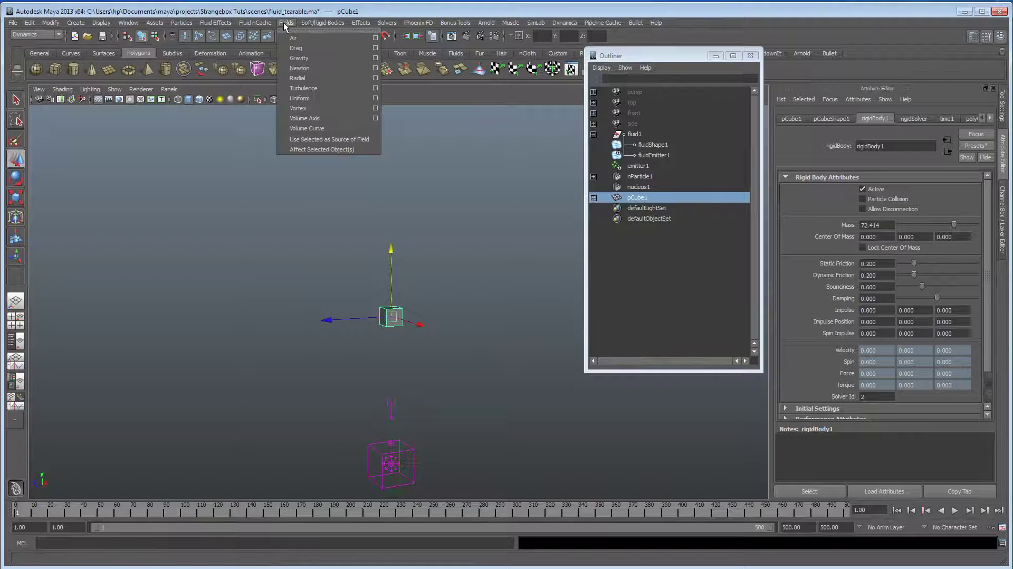
pyautogui.click(298, 58)
pyautogui.keyDown('alt'); pyautogui.moveTo(464, 379); pyautogui.dragTo(475, 293); pyautogui.keyUp('alt')
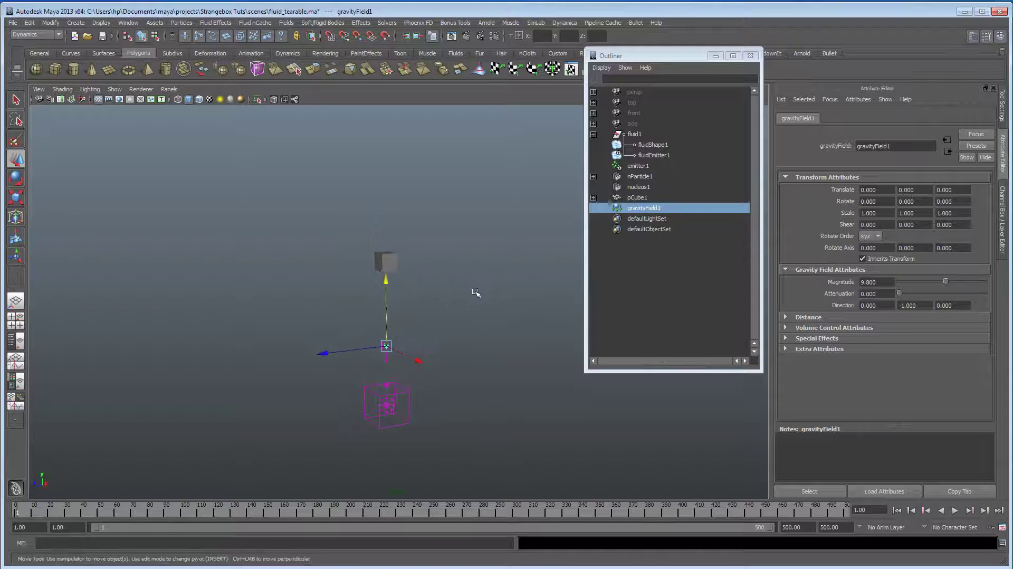
pyautogui.click(635, 198)
# Step: In the Dynamic Relationships editor, connect gravityField1 to pCube1, then dismiss the editor
pyautogui.click(129, 23)
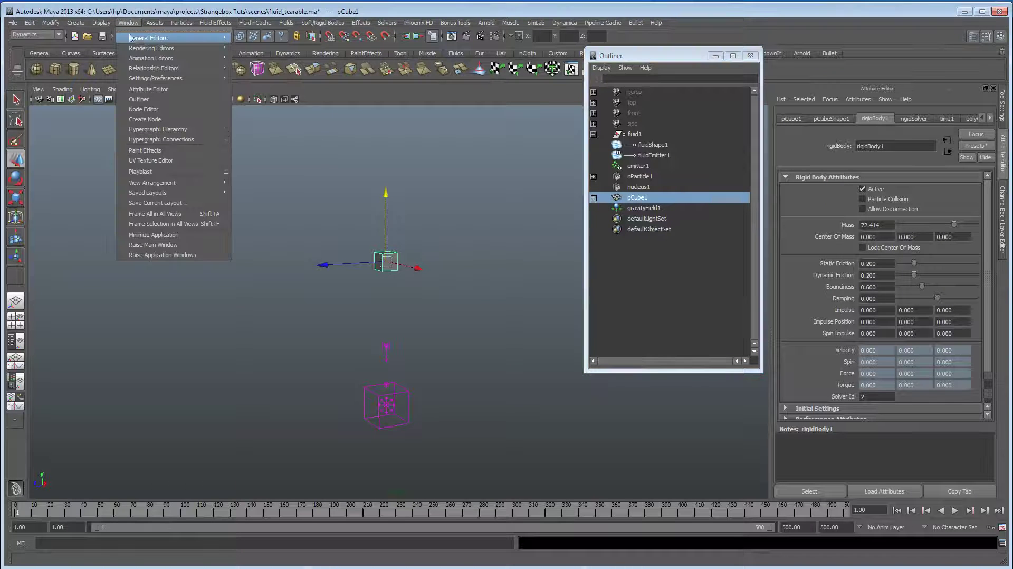
pyautogui.moveTo(165, 49)
pyautogui.moveTo(166, 68)
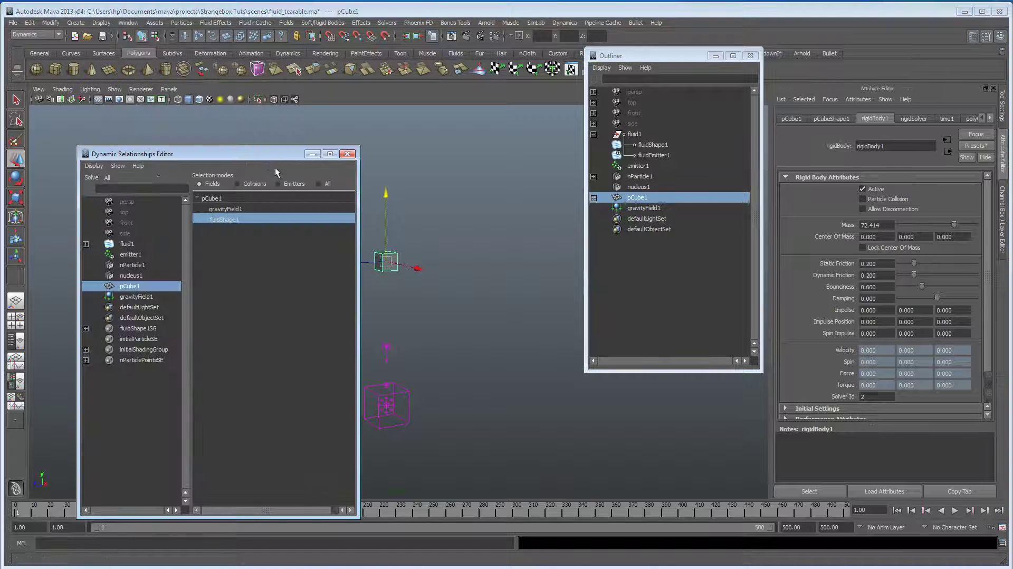
pyautogui.moveTo(273, 153); pyautogui.dragTo(256, 118)
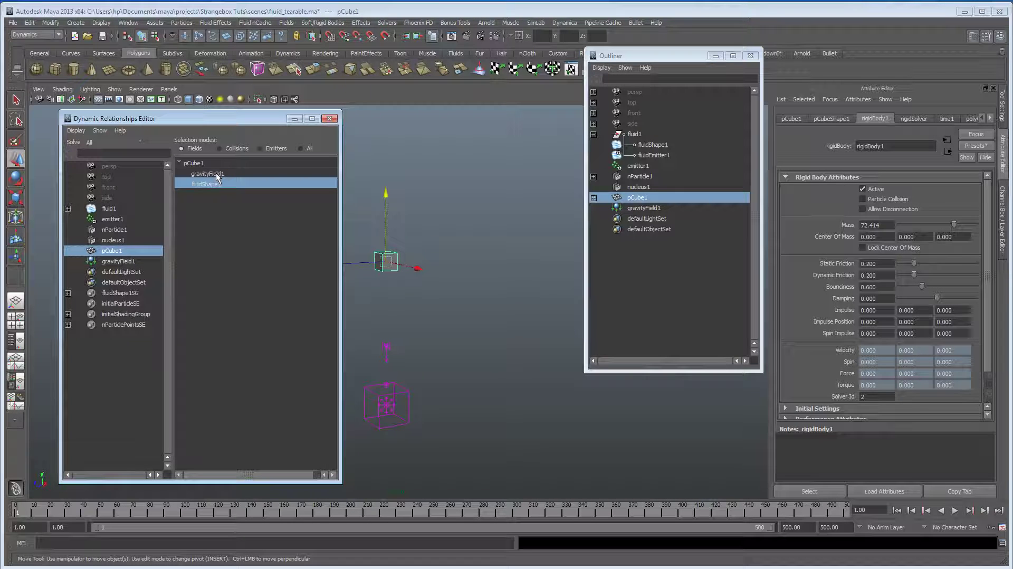
pyautogui.click(217, 176)
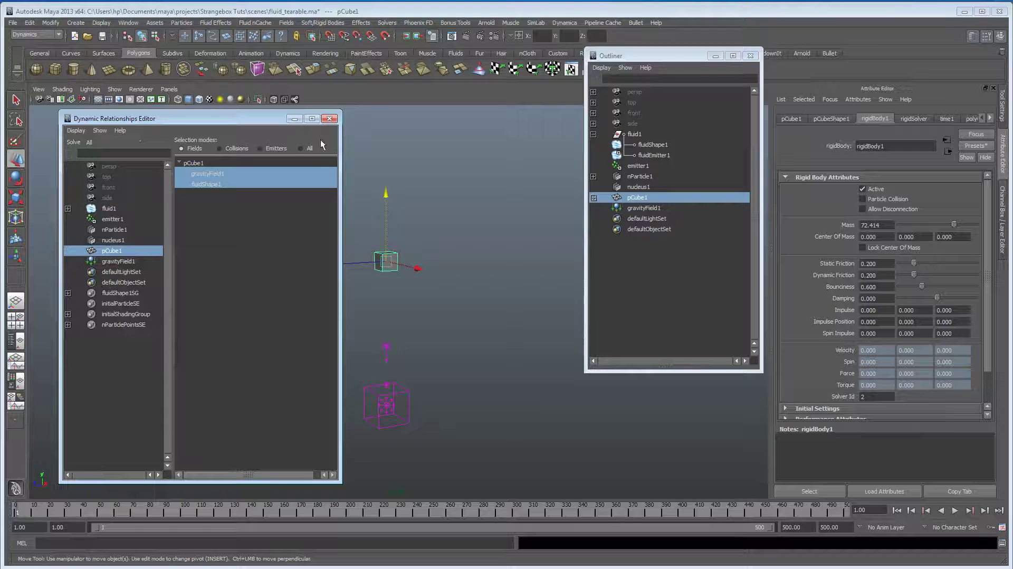
pyautogui.click(295, 120)
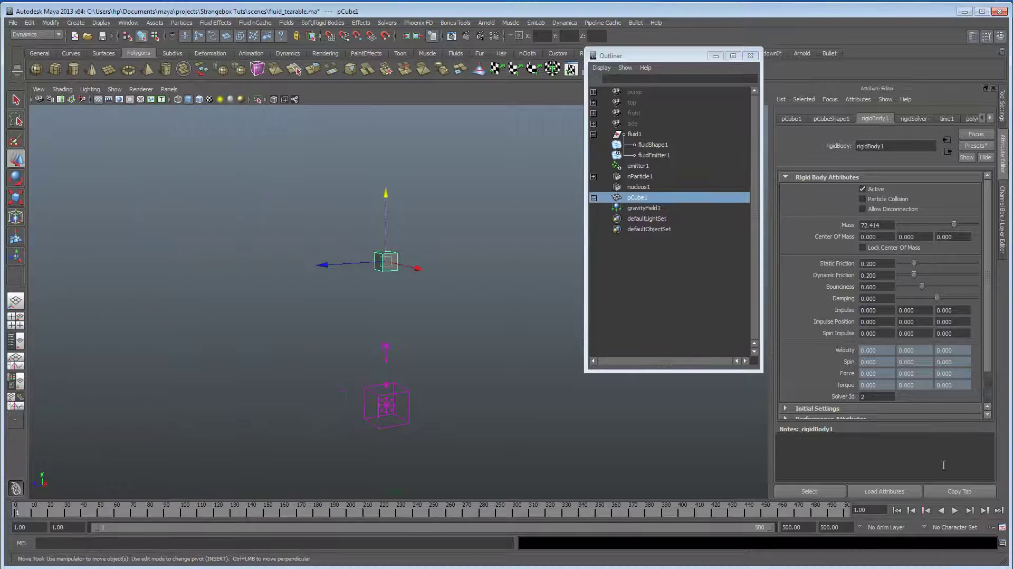
# Step: Test-play the simulation with gravity up to frame 42 and rewind
pyautogui.click(956, 512)
pyautogui.click(956, 510)
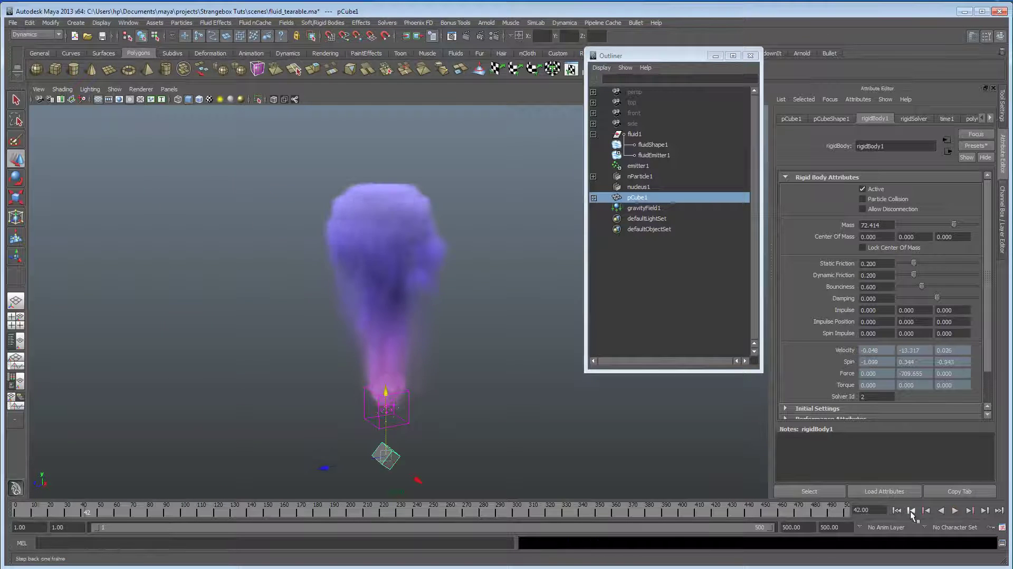
pyautogui.click(897, 511)
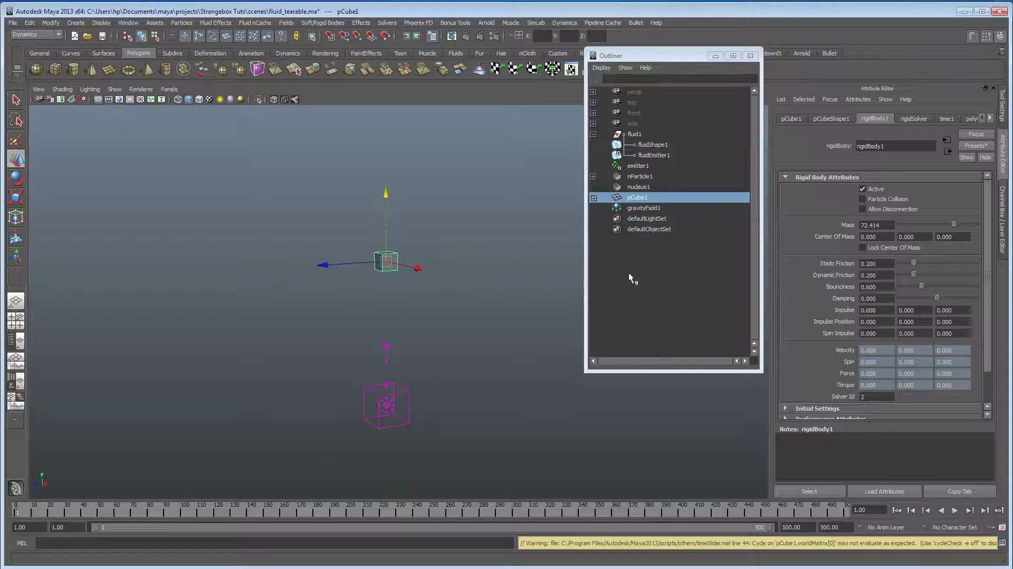
# Step: Set gravityField1's Magnitude to 3.106, test-play, and rewind to frame 1
pyautogui.click(639, 209)
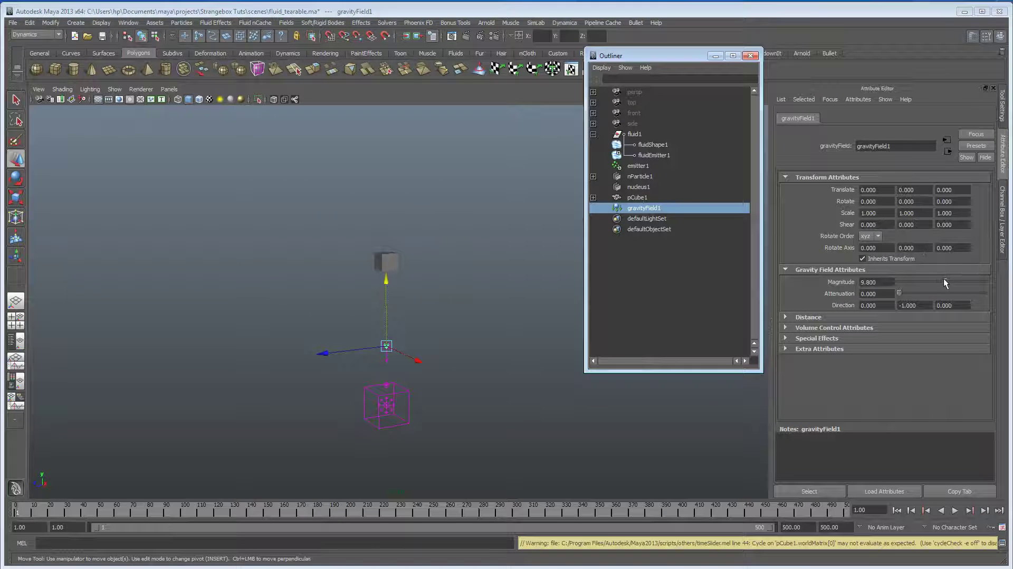
pyautogui.click(944, 282)
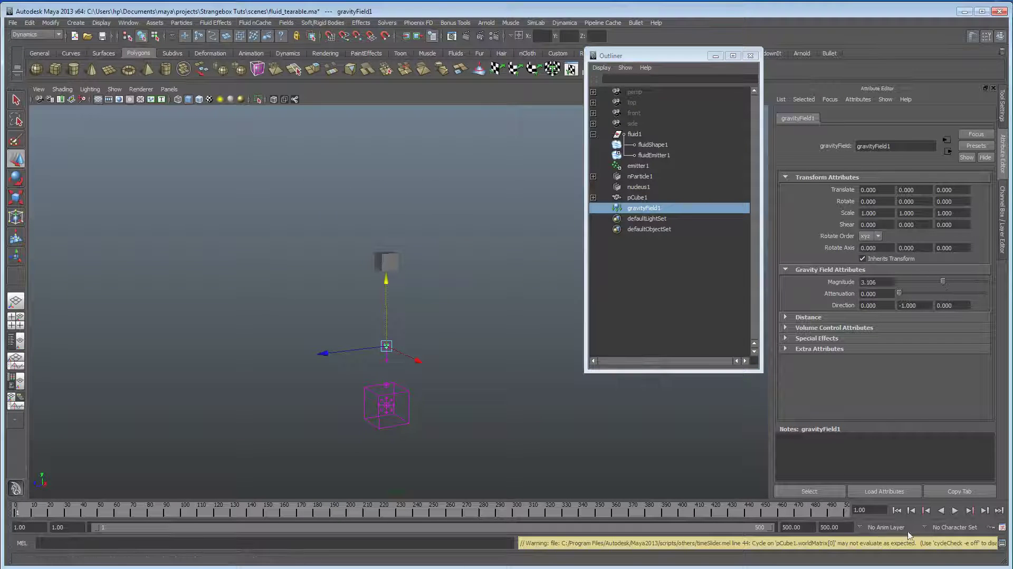
pyautogui.click(954, 511)
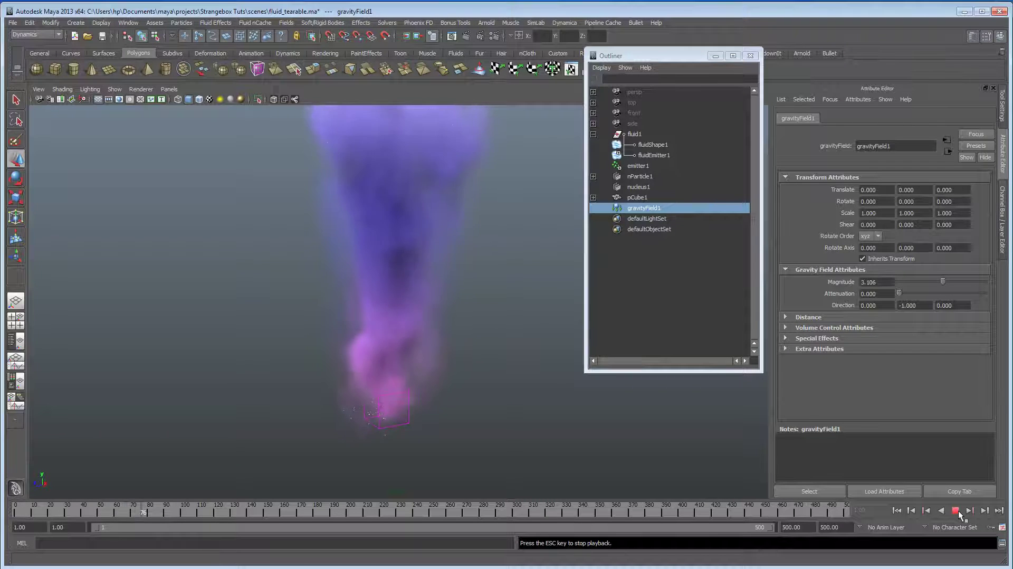
pyautogui.click(956, 511)
pyautogui.keyDown('alt'); pyautogui.moveTo(316, 176); pyautogui.dragTo(417, 296); pyautogui.keyUp('alt')
pyautogui.click(897, 511)
# Step: Scale pCube1 up and stretch it into a wide flat slab
pyautogui.click(397, 345)
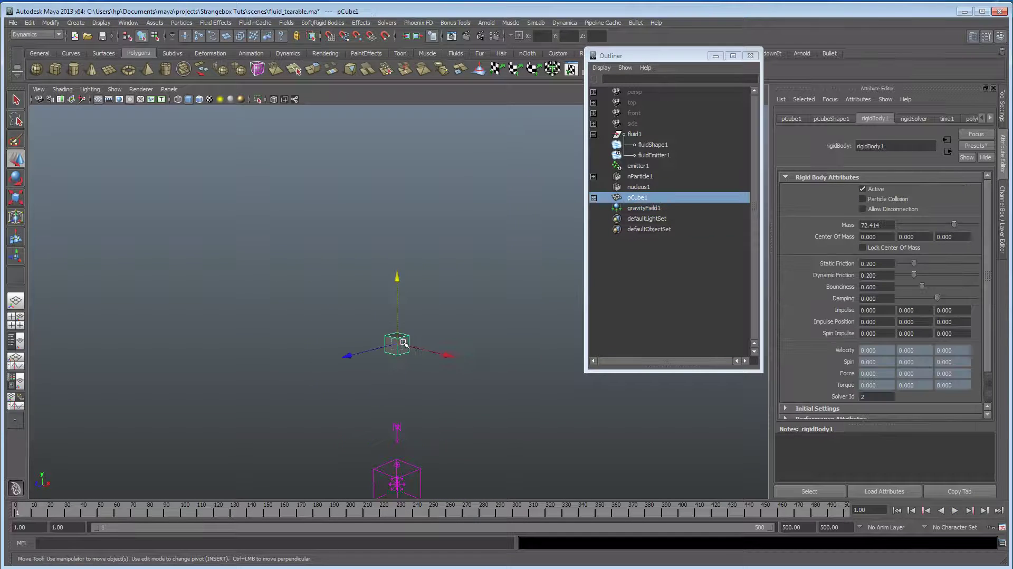
pyautogui.press('r')
pyautogui.moveTo(397, 344); pyautogui.dragTo(313, 394)
pyautogui.moveTo(467, 360); pyautogui.dragTo(477, 391)
pyautogui.keyDown('alt'); pyautogui.moveTo(301, 369); pyautogui.dragTo(460, 312); pyautogui.keyUp('alt')
# Step: Test-play the slab simulation three times, rewinding to frame 1 after each run
pyautogui.click(956, 511)
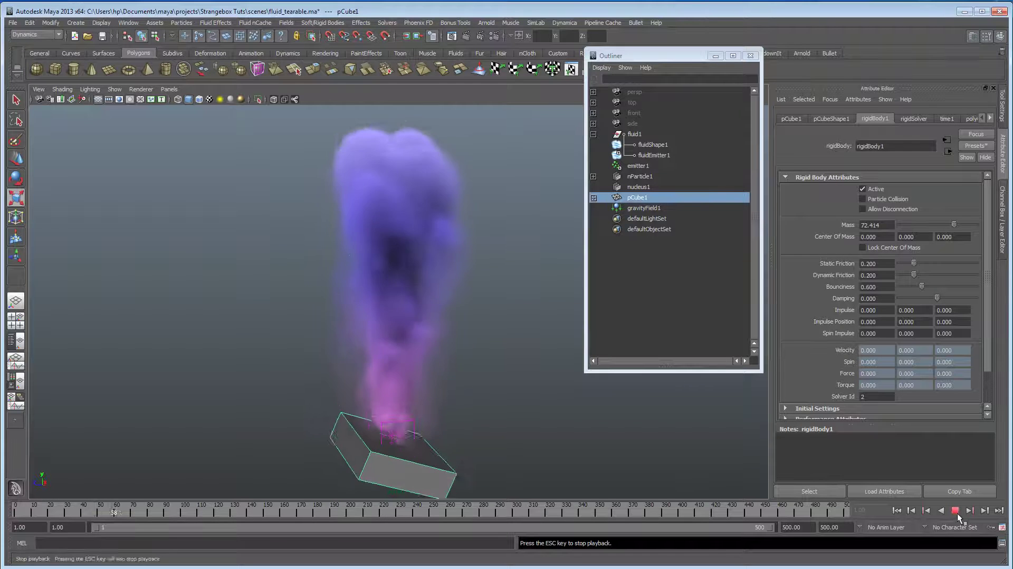
pyautogui.press('Escape')
pyautogui.click(897, 510)
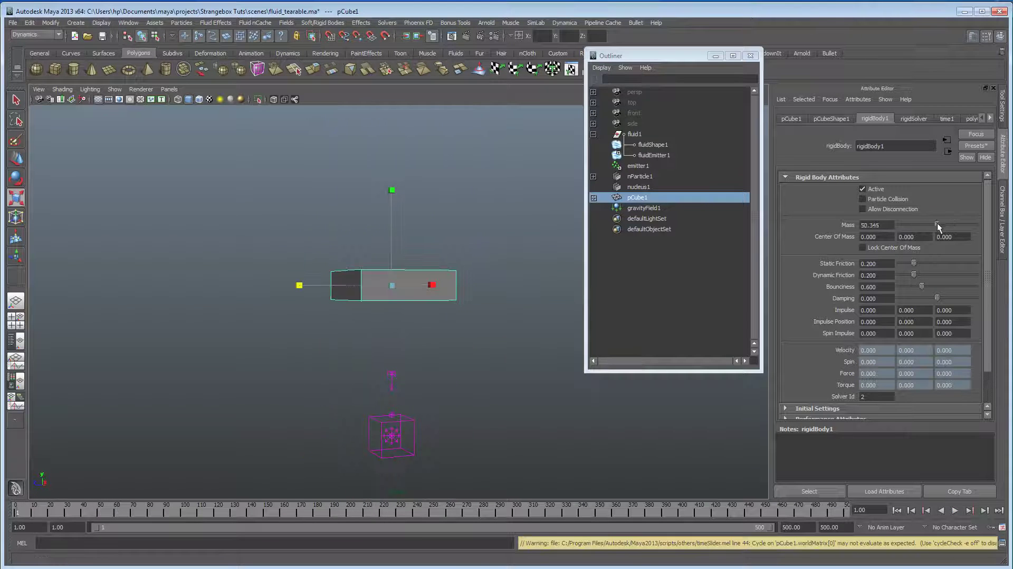
pyautogui.click(955, 510)
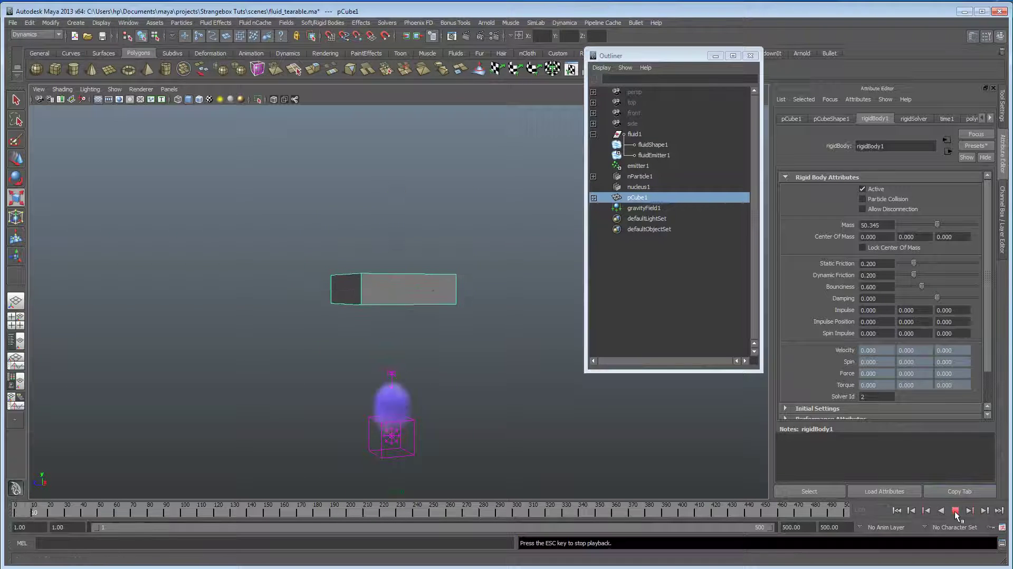
pyautogui.click(956, 511)
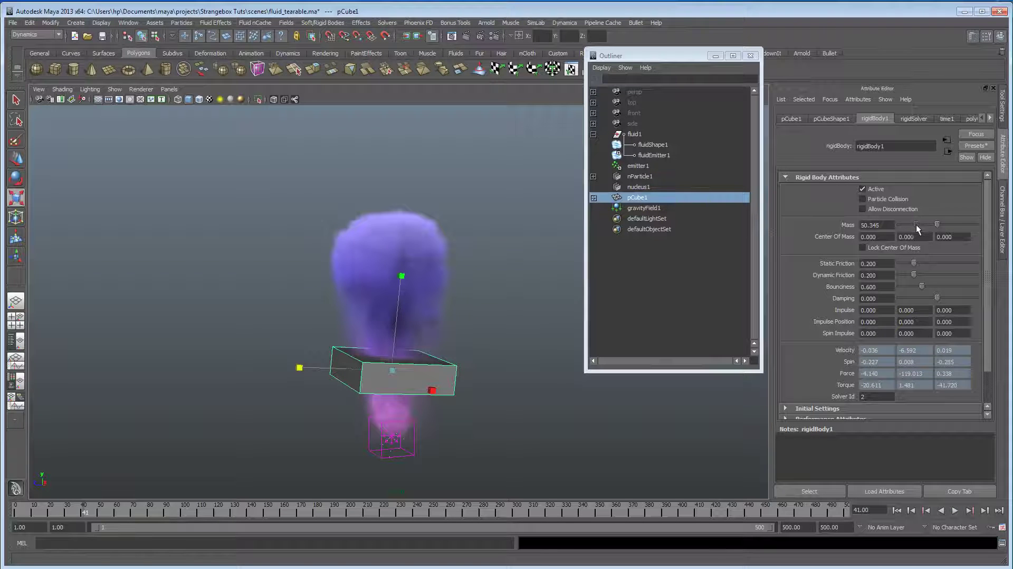
pyautogui.click(904, 511)
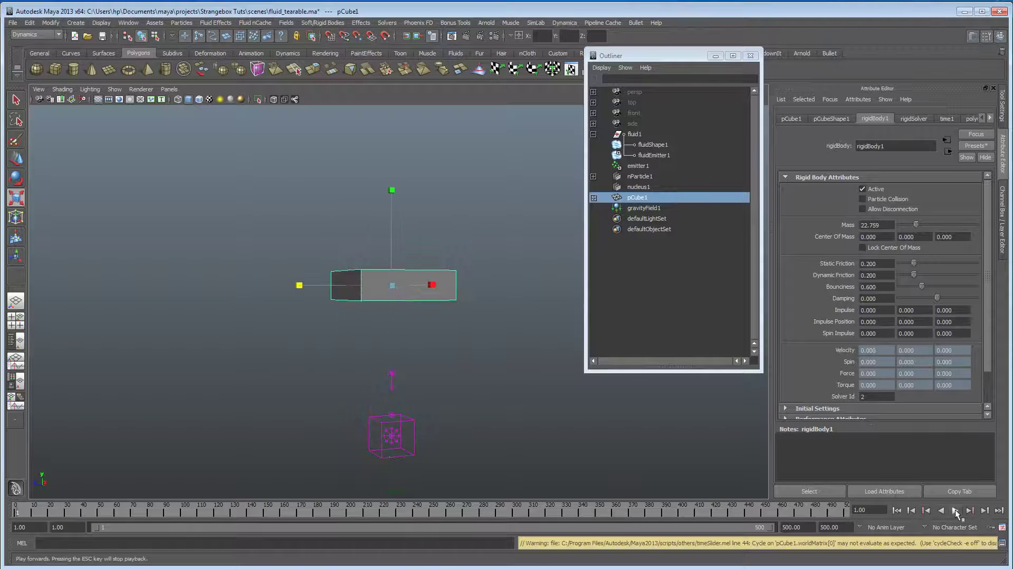
pyautogui.click(955, 511)
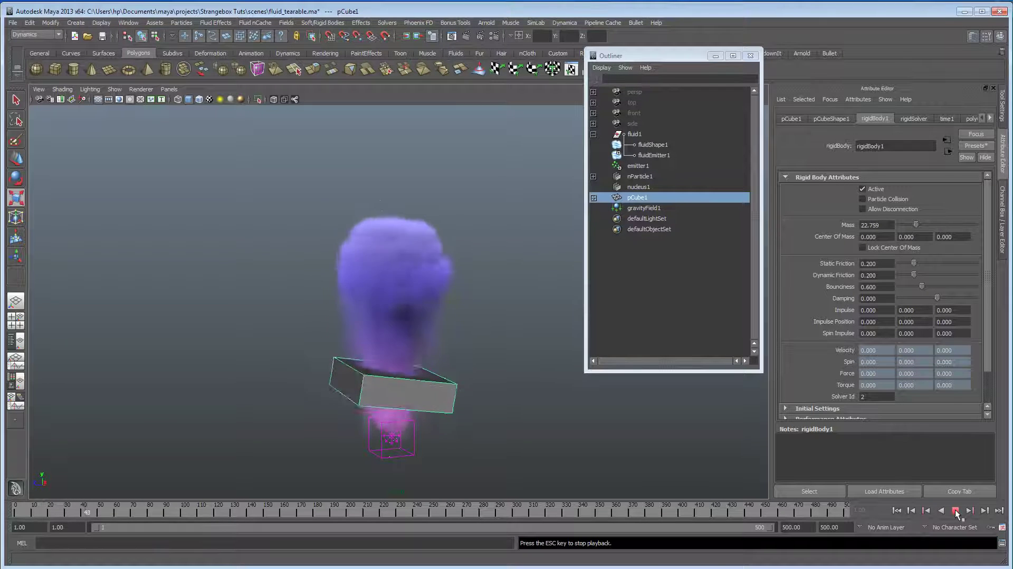
pyautogui.click(955, 511)
pyautogui.click(903, 511)
# Step: Move the slab higher above the fluid and test-play the simulation
pyautogui.press('w')
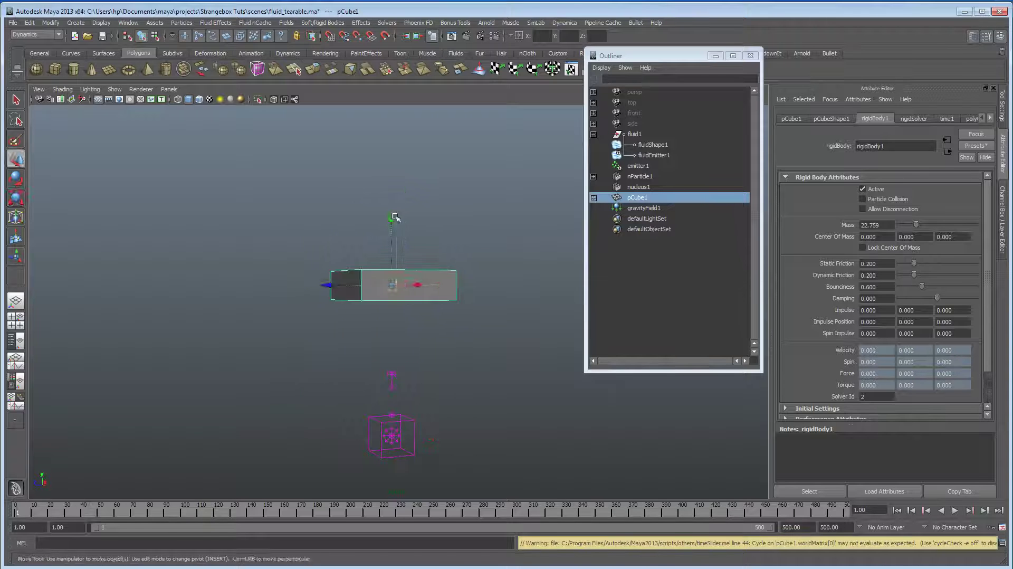
pyautogui.moveTo(392, 219); pyautogui.dragTo(395, 121)
pyautogui.click(956, 510)
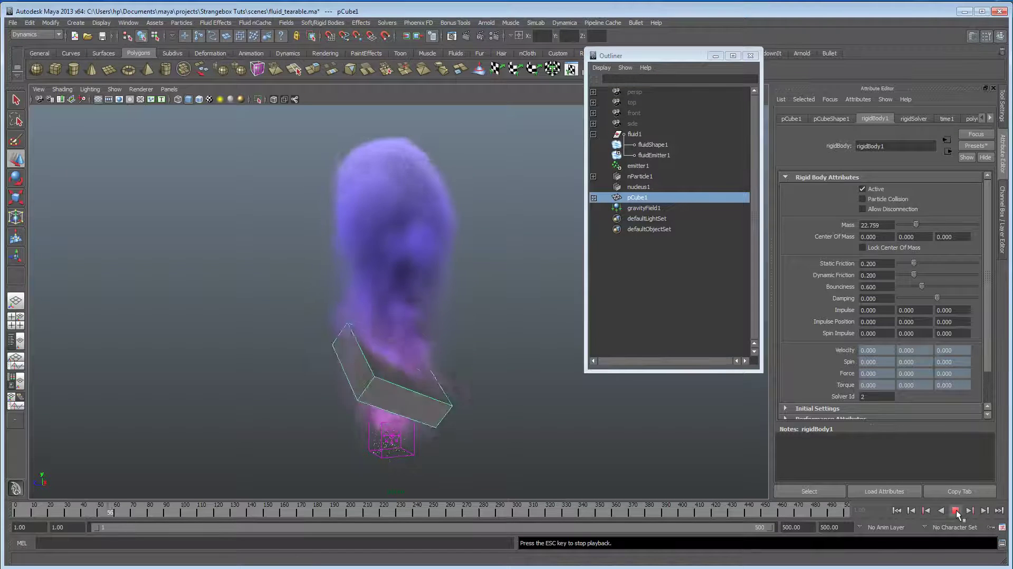
pyautogui.click(956, 511)
# Step: Lower pCube1's mass to 8.276 and test the lighter slab from frame 1
pyautogui.moveTo(939, 224); pyautogui.dragTo(906, 225)
pyautogui.click(926, 510)
pyautogui.click(955, 512)
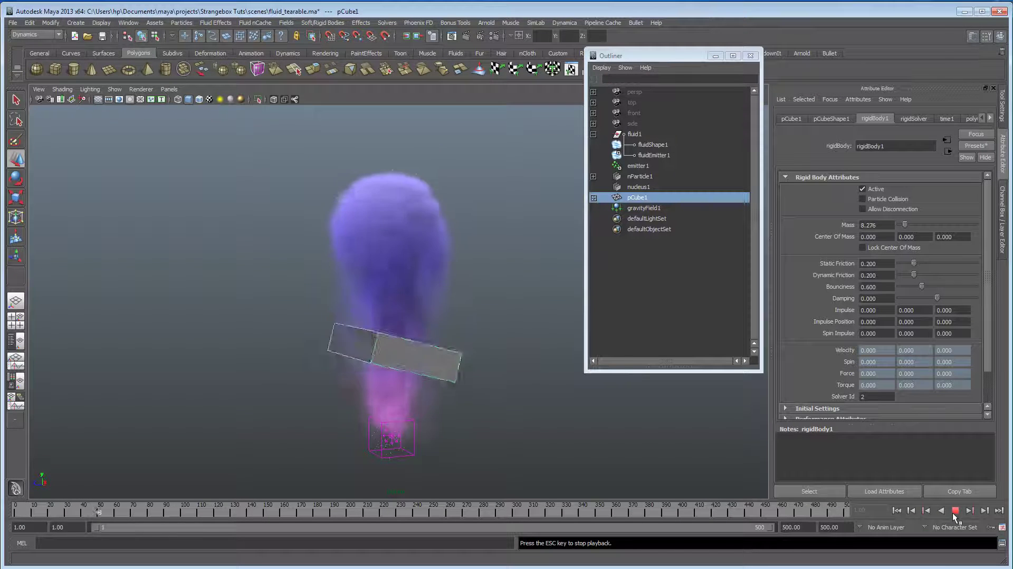
pyautogui.click(955, 511)
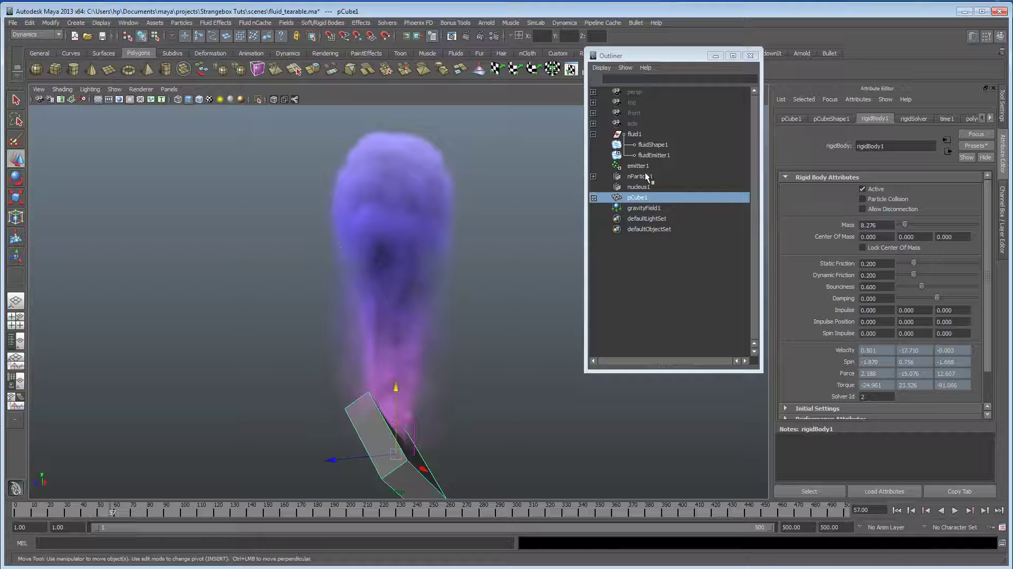
# Step: Set gravityField1's Magnitude to 1, replay, and rewind to frame 1
pyautogui.click(650, 208)
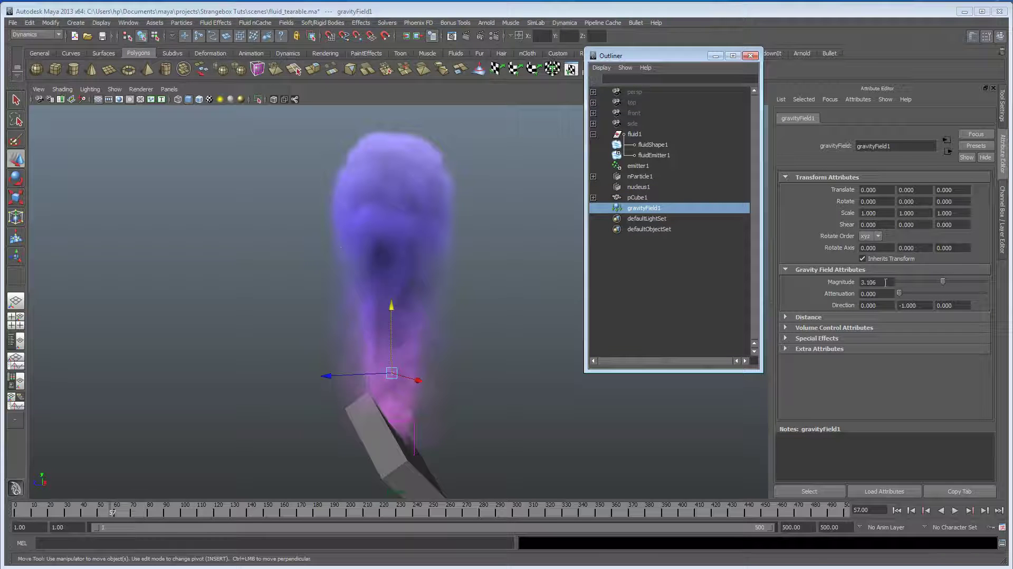
pyautogui.doubleClick(886, 282)
pyautogui.write('1')
pyautogui.press('Return')
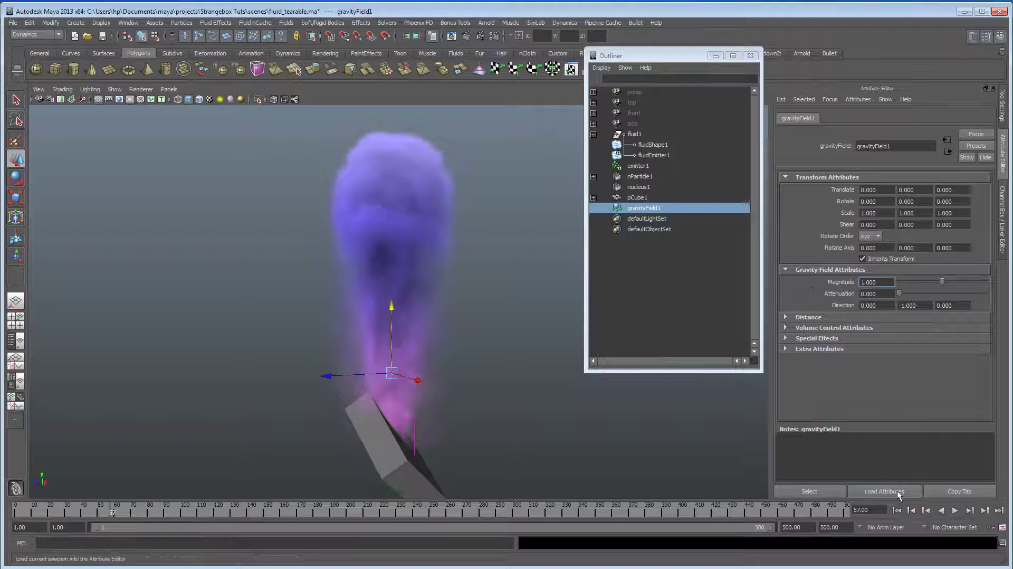
pyautogui.click(897, 511)
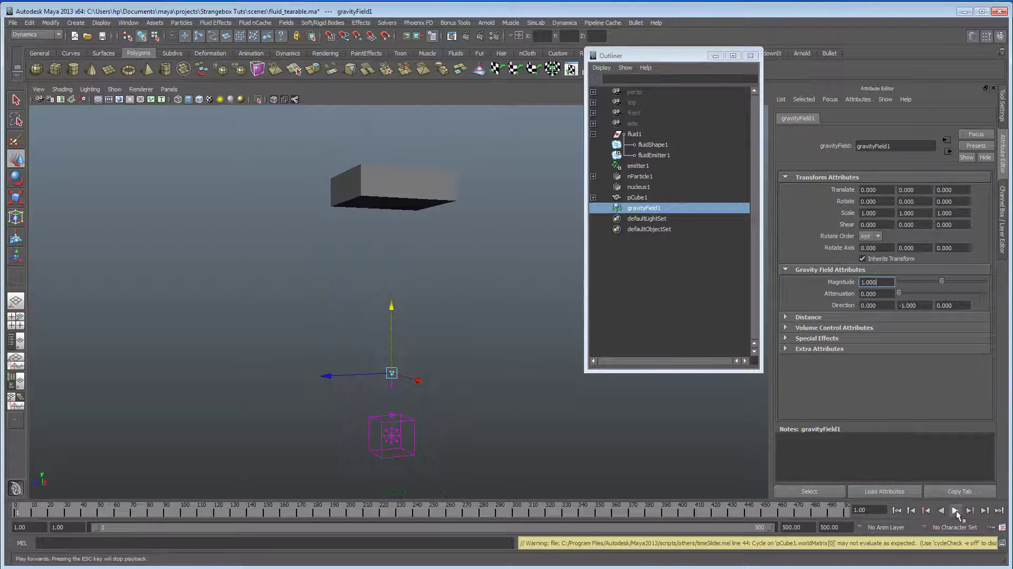
pyautogui.click(956, 512)
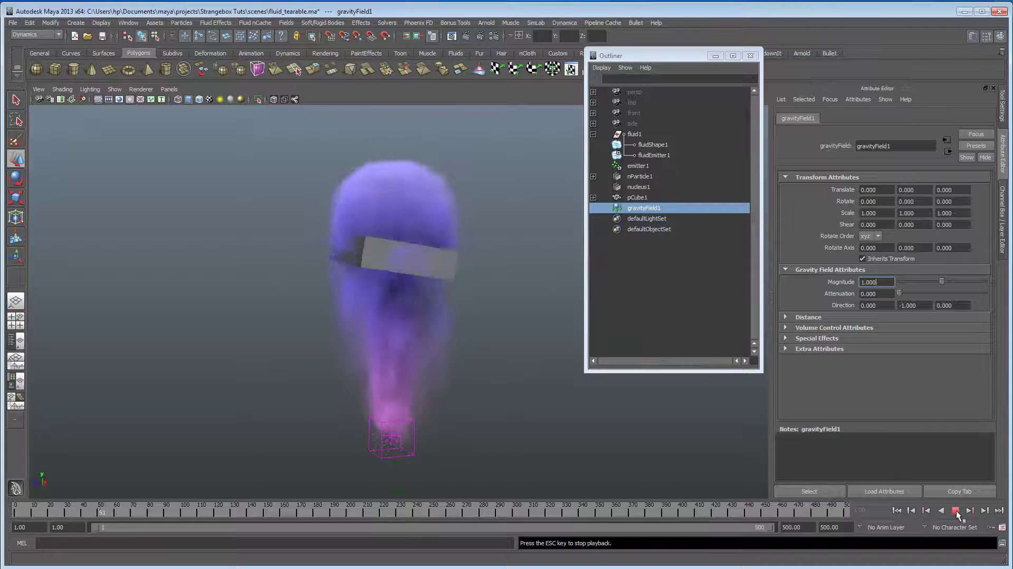
pyautogui.click(956, 512)
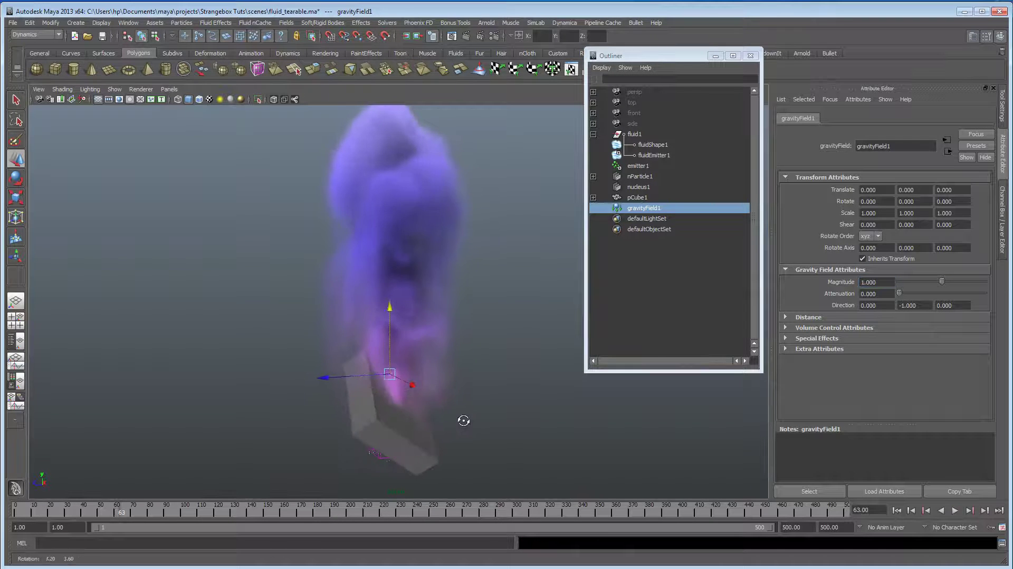
pyautogui.click(896, 511)
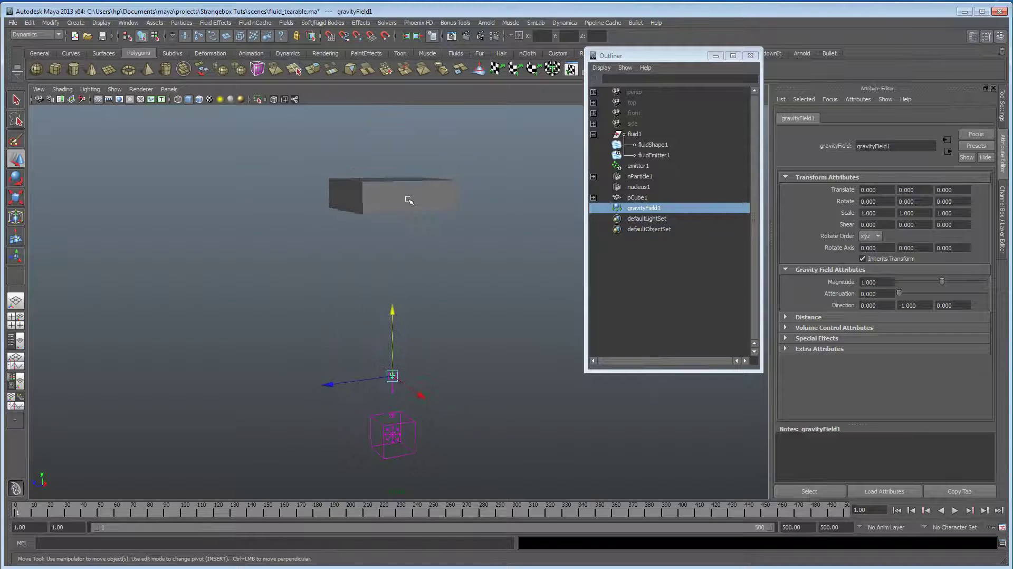
# Step: Flatten and widen pCube1 into a wide slab, test the simulation, and rewind
pyautogui.click(410, 201)
pyautogui.keyDown('alt'); pyautogui.moveTo(410, 202); pyautogui.dragTo(404, 147); pyautogui.keyUp('alt')
pyautogui.press('r')
pyautogui.keyDown('alt'); pyautogui.moveTo(393, 114); pyautogui.dragTo(395, 155, button='middle'); pyautogui.keyUp('alt')
pyautogui.moveTo(394, 156); pyautogui.dragTo(400, 233)
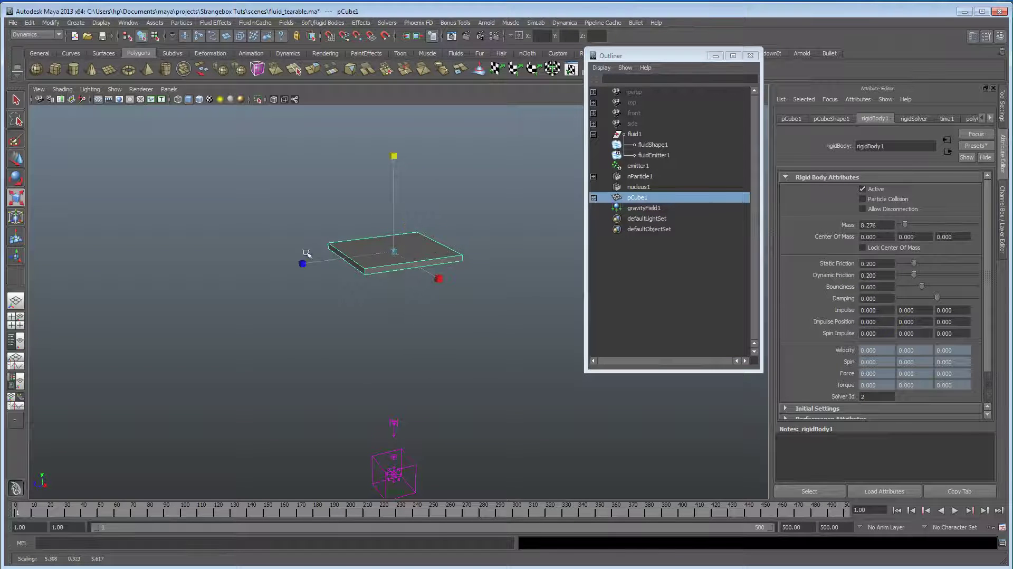
pyautogui.moveTo(303, 262); pyautogui.dragTo(241, 275)
pyautogui.moveTo(440, 278); pyautogui.dragTo(406, 285)
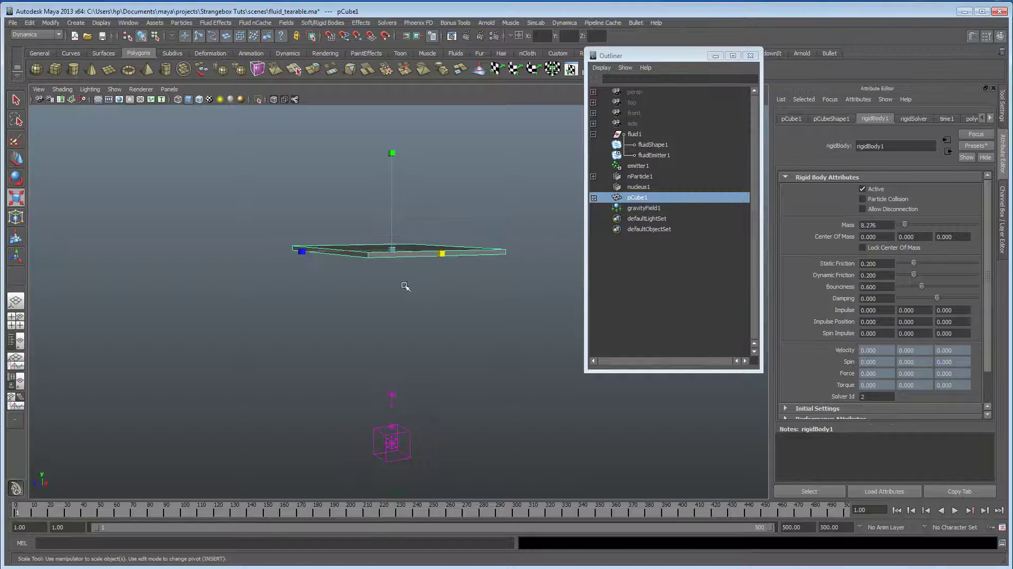
pyautogui.click(955, 510)
pyautogui.moveTo(403, 304)
pyautogui.keyDown('alt'); pyautogui.mouseDown()
pyautogui.moveTo(409, 339)
pyautogui.moveTo(406, 309)
pyautogui.mouseUp(); pyautogui.keyUp('alt')
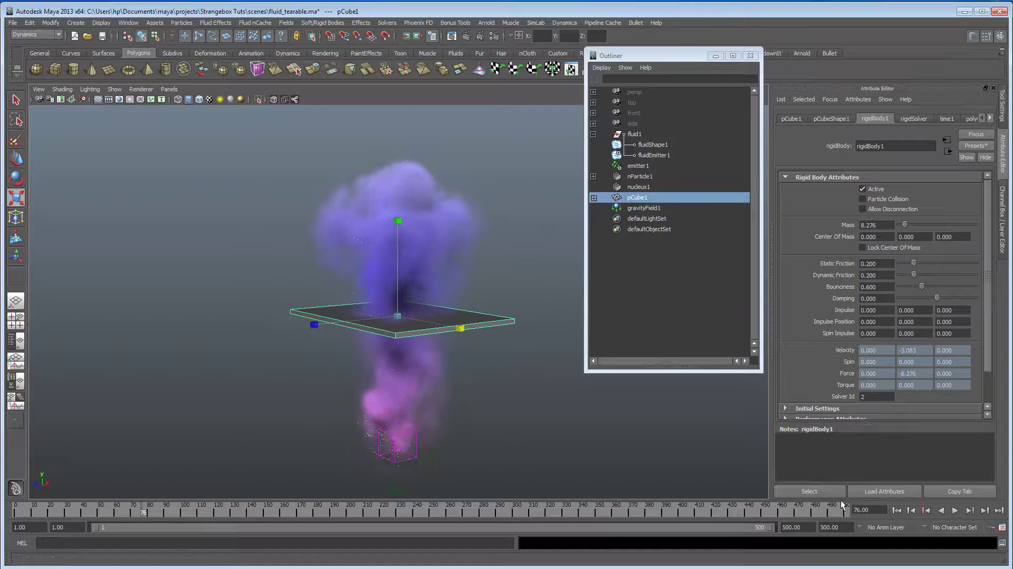
pyautogui.click(896, 511)
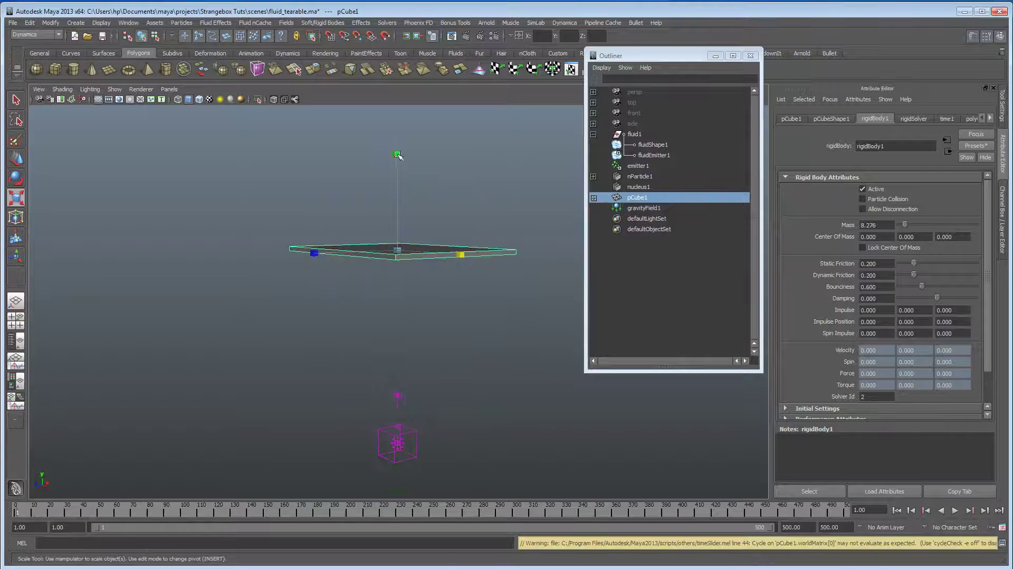
# Step: Rescale the slab back into a small box, replay the test, and rewind to frame 1
pyautogui.moveTo(398, 155); pyautogui.dragTo(388, 276)
pyautogui.moveTo(313, 302); pyautogui.dragTo(469, 290)
pyautogui.keyDown('alt'); pyautogui.moveTo(401, 285); pyautogui.dragTo(417, 308); pyautogui.keyUp('alt')
pyautogui.click(955, 511)
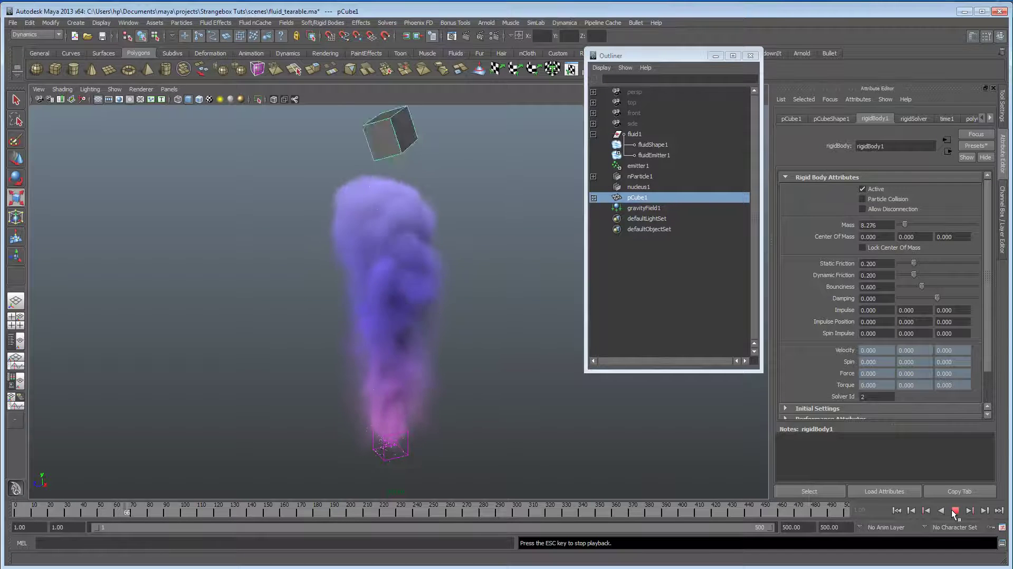
pyautogui.click(955, 511)
pyautogui.press('r')
pyautogui.keyDown('alt'); pyautogui.moveTo(470, 255); pyautogui.dragTo(355, 264); pyautogui.keyUp('alt')
pyautogui.keyDown('alt'); pyautogui.moveTo(355, 265); pyautogui.dragTo(359, 236, button='right'); pyautogui.keyUp('alt')
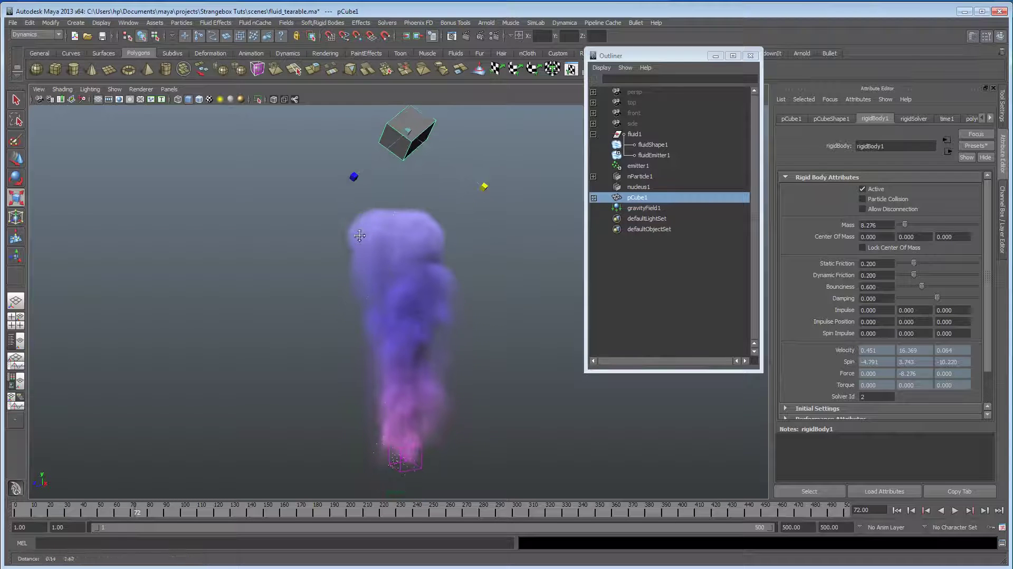
pyautogui.moveTo(359, 236)
pyautogui.keyDown('alt'); pyautogui.mouseDown()
pyautogui.moveTo(317, 235)
pyautogui.moveTo(348, 229)
pyautogui.mouseUp(); pyautogui.keyUp('alt')
pyautogui.click(897, 510)
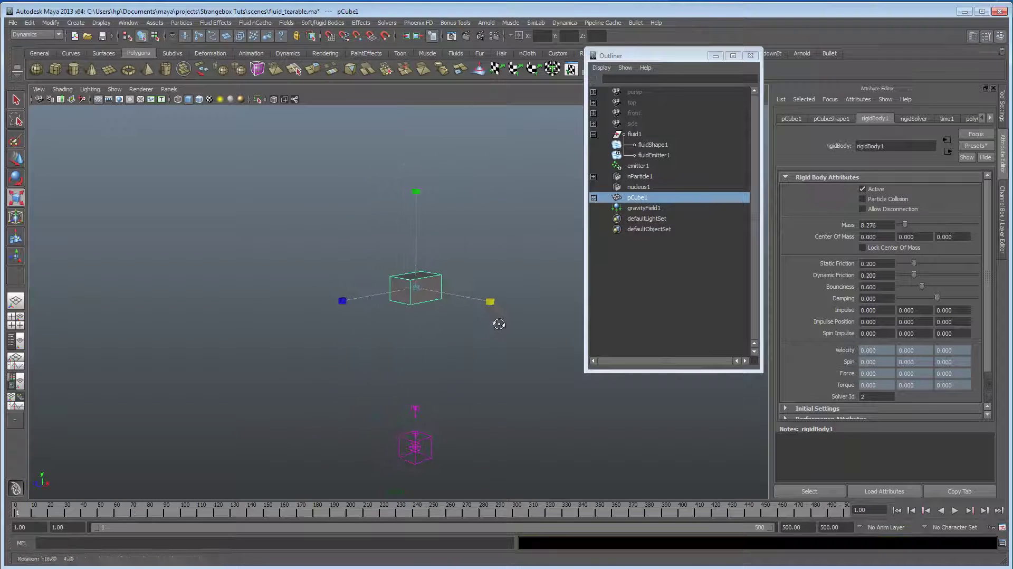
# Step: Delete pCube1 together with gravityField1 and return to the start frame
pyautogui.keyDown('ctrl'); pyautogui.click(644, 208); pyautogui.keyUp('ctrl')
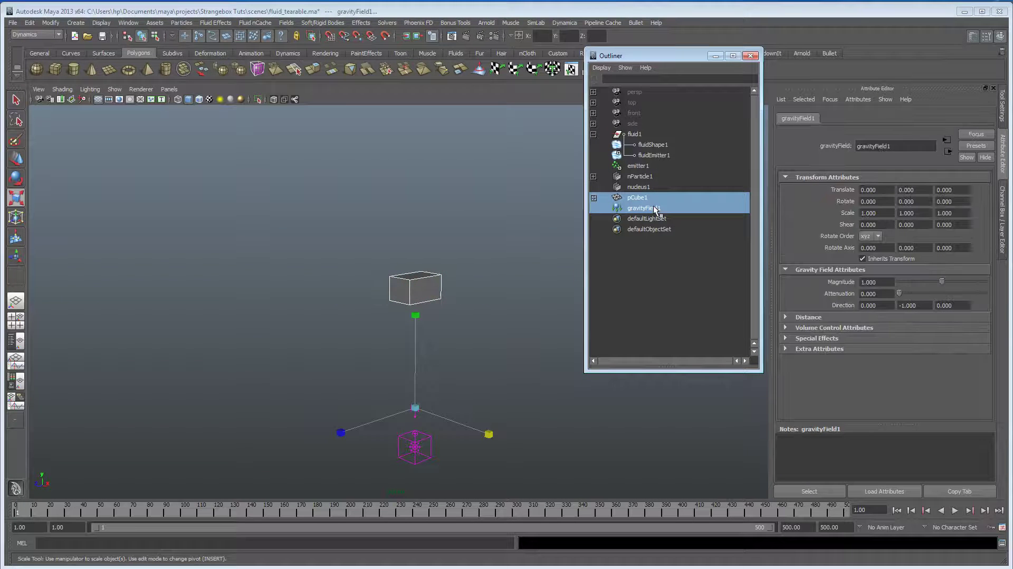
pyautogui.press('Delete')
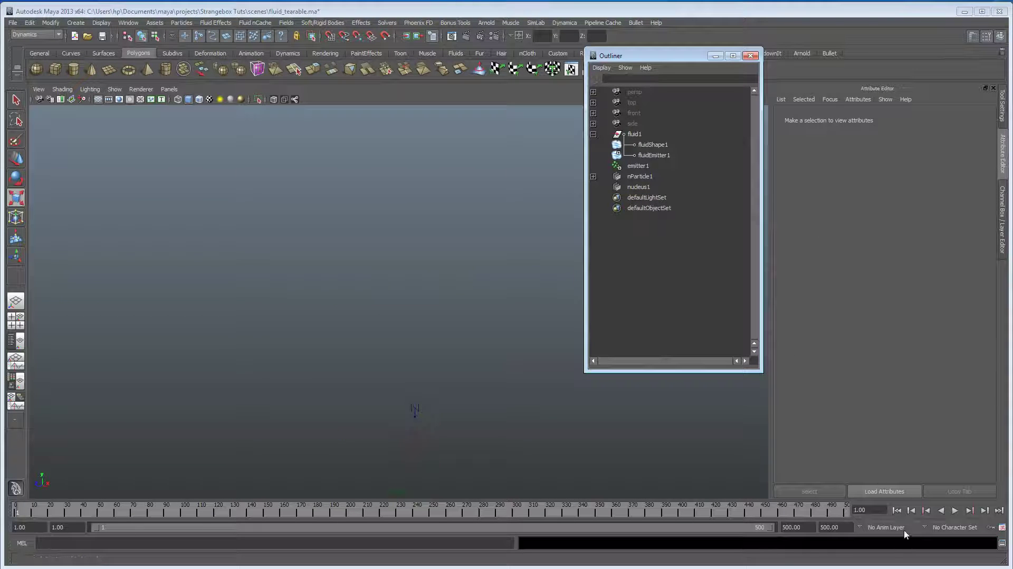
pyautogui.click(897, 511)
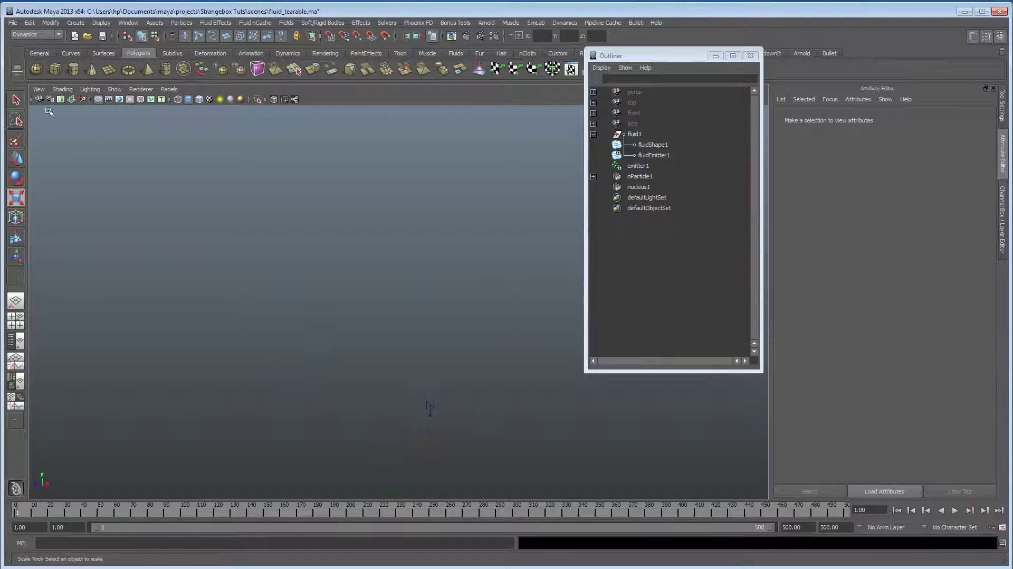
# Step: Create a polygon plane, scale it up, and raise it above the emitter
pyautogui.click(108, 74)
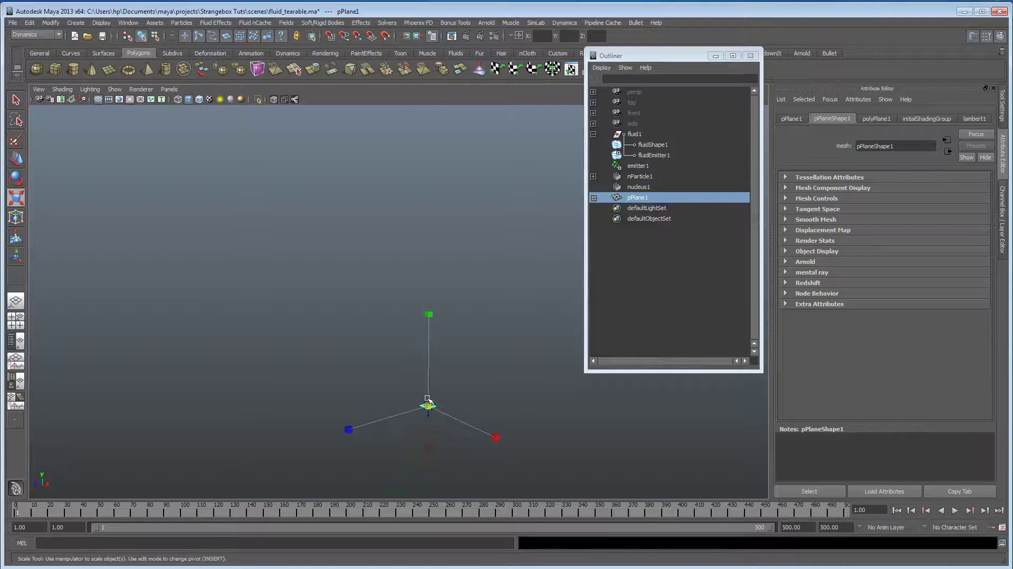
pyautogui.moveTo(428, 405); pyautogui.dragTo(641, 372)
pyautogui.press('w')
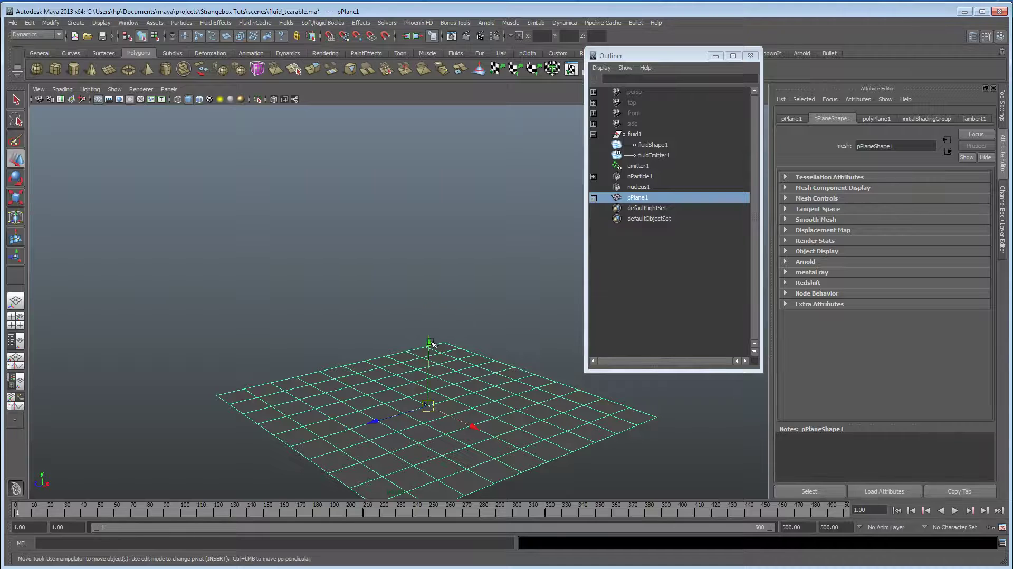
pyautogui.moveTo(431, 343); pyautogui.dragTo(430, 226)
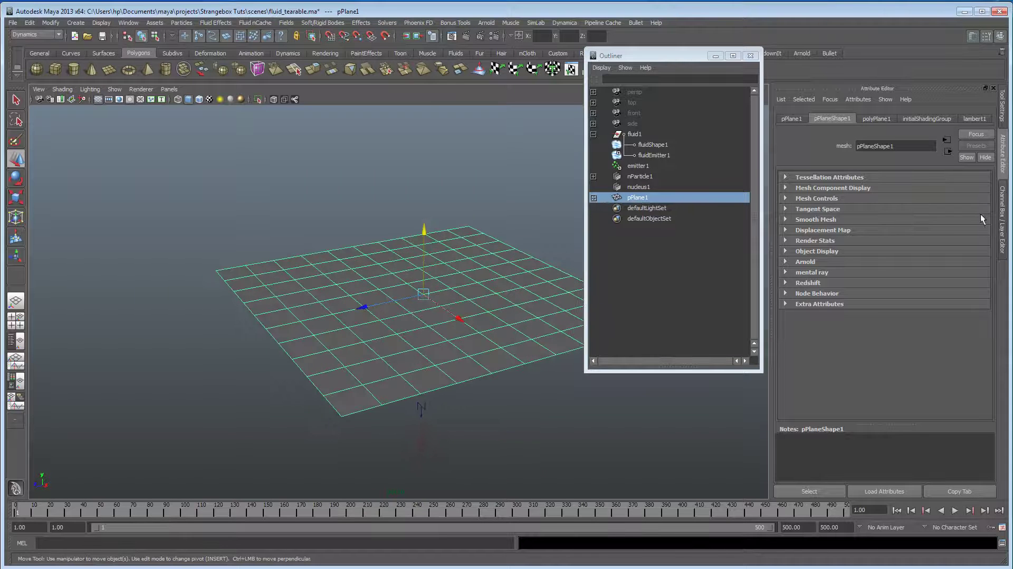
# Step: Set the plane's Subdivisions Width and Height to 20 in the Channel Box
pyautogui.click(1002, 221)
pyautogui.scroll(-10, 937, 263)
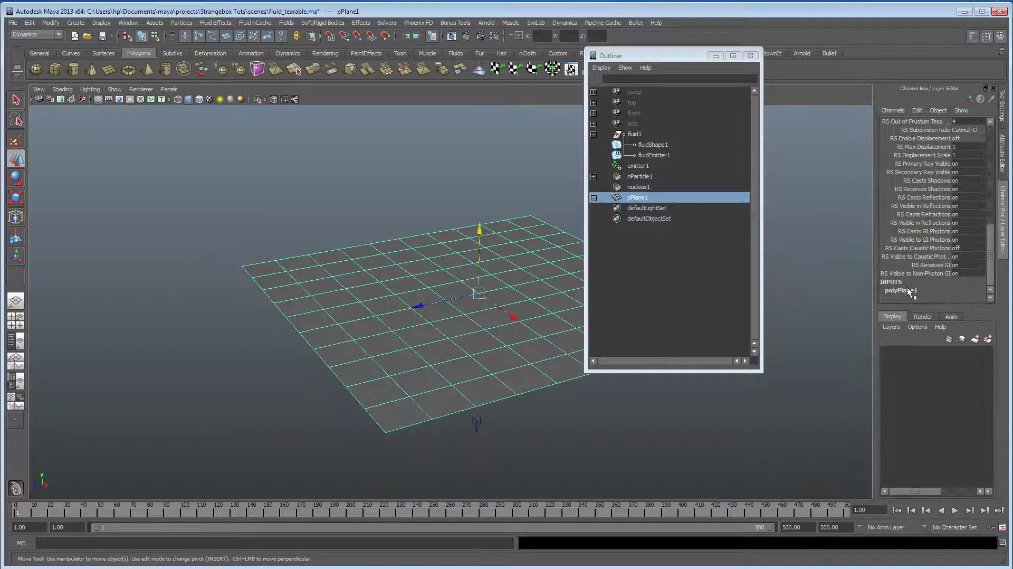
pyautogui.click(904, 291)
pyautogui.scroll(-3, 925, 284)
pyautogui.click(942, 274)
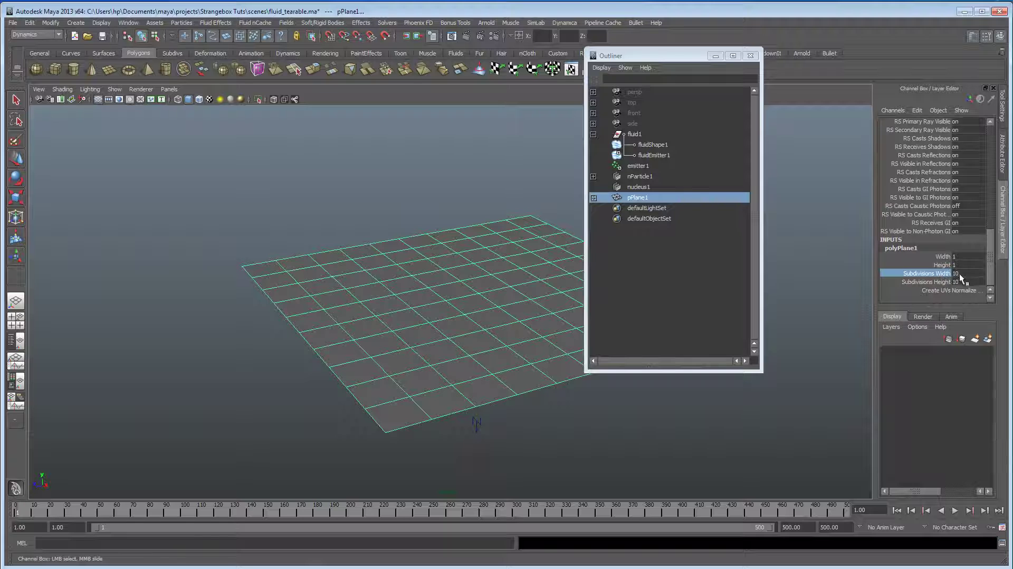
pyautogui.write('20')
pyautogui.press('Return')
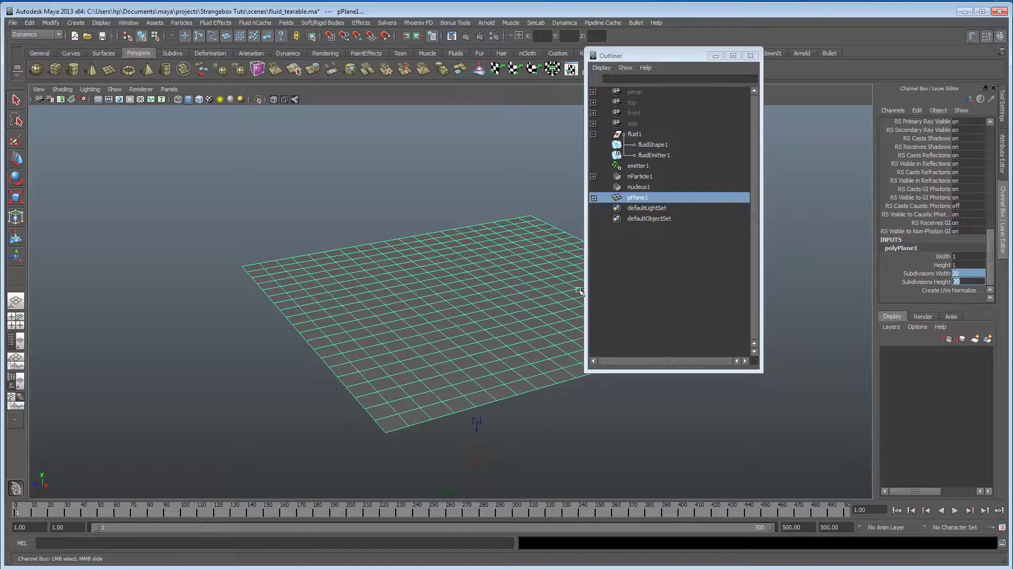
pyautogui.keyDown('alt'); pyautogui.moveTo(389, 290); pyautogui.dragTo(399, 268); pyautogui.keyUp('alt')
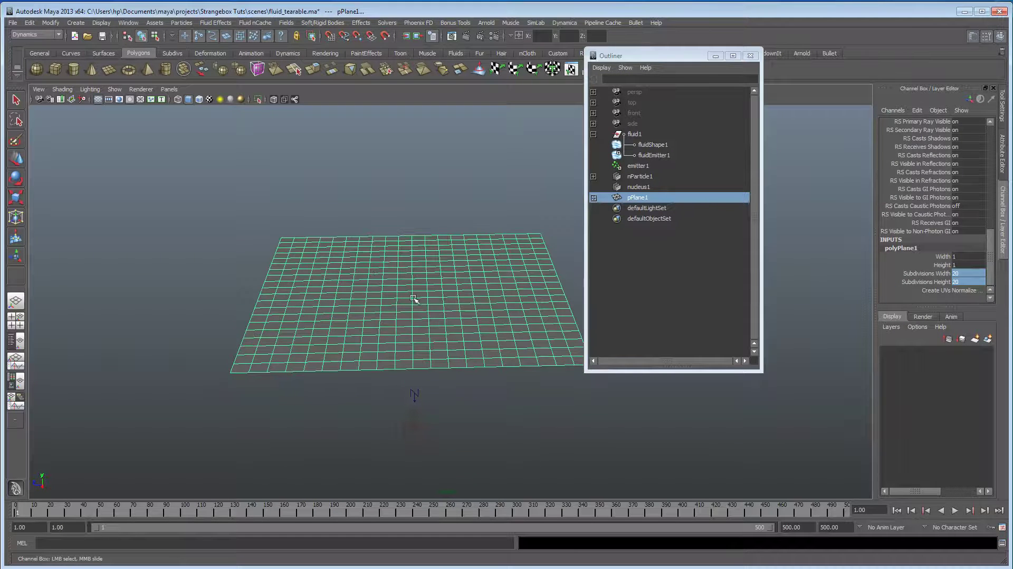
# Step: Switch to the nDynamics menu set and apply nMesh > Create nCloth to the plane
pyautogui.click(52, 35)
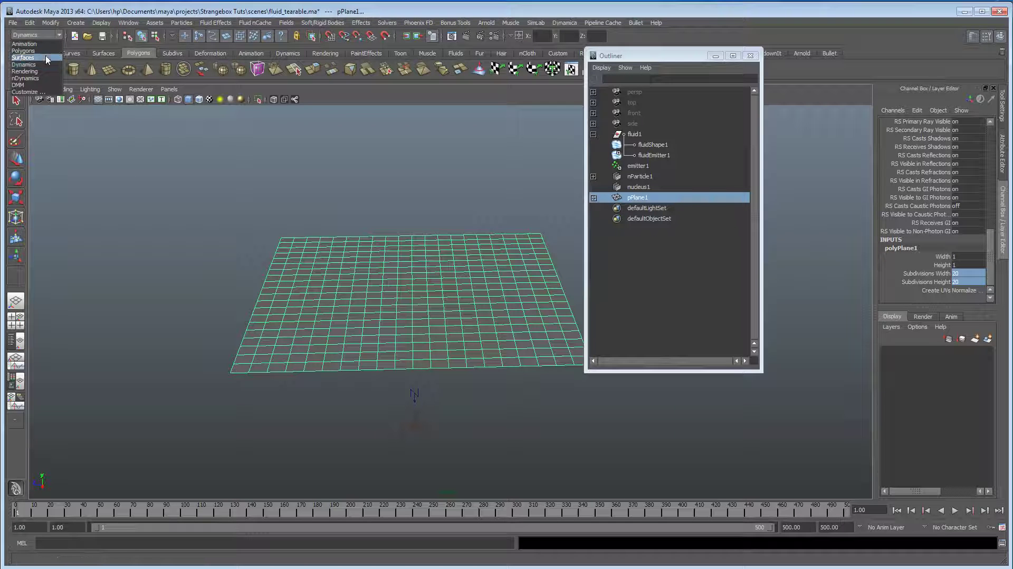
pyautogui.click(40, 78)
pyautogui.click(212, 23)
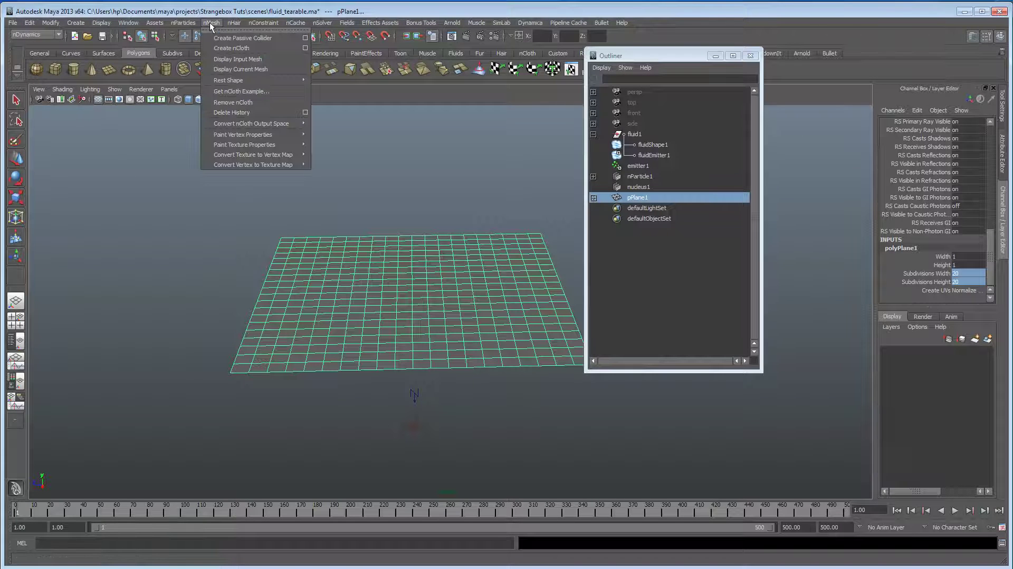
pyautogui.click(227, 49)
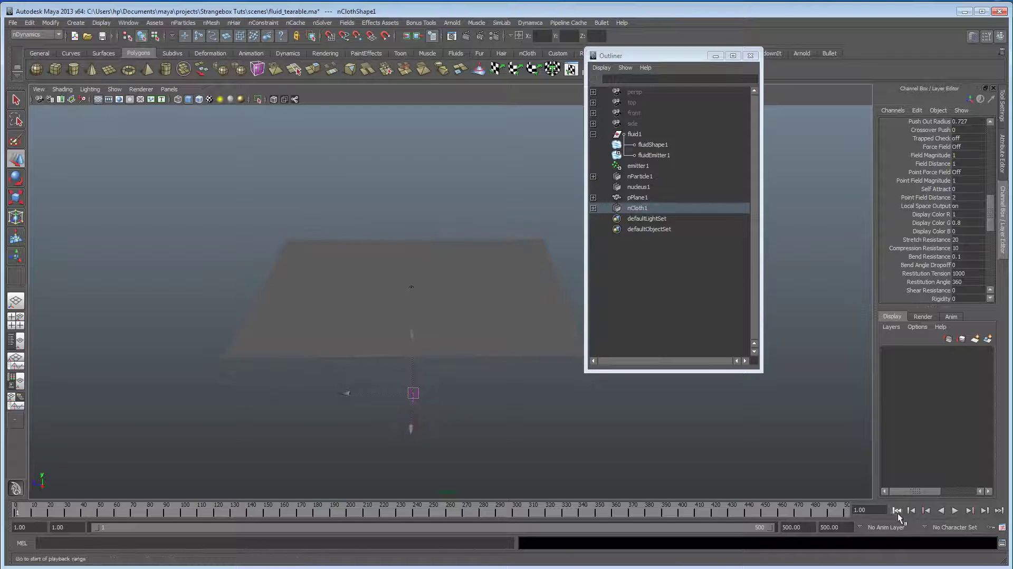
# Step: Test-play the cloth simulation, inspect the result, and rewind to frame 1
pyautogui.click(955, 510)
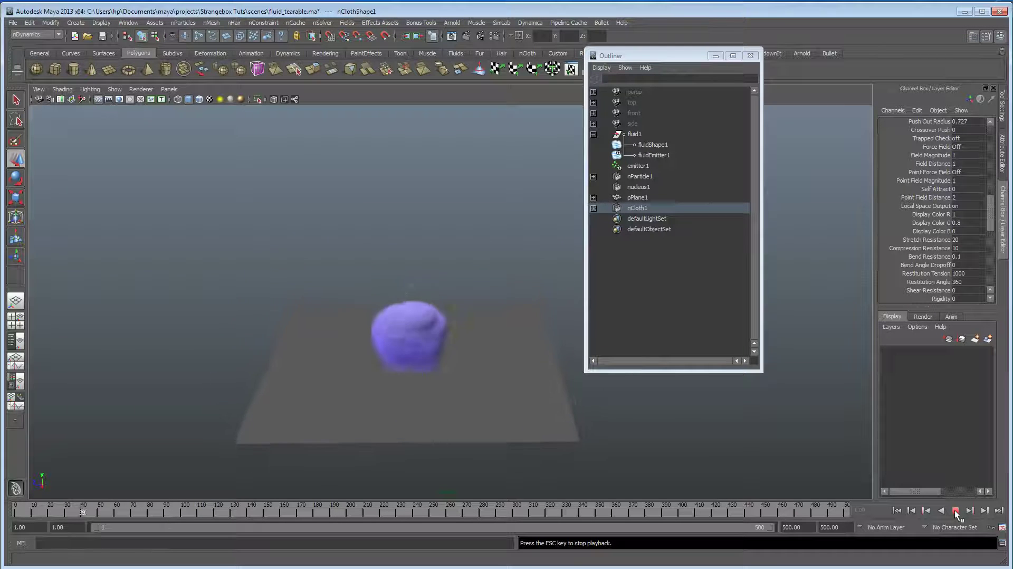
pyautogui.click(956, 511)
pyautogui.keyDown('alt'); pyautogui.moveTo(500, 397); pyautogui.dragTo(446, 393); pyautogui.keyUp('alt')
pyautogui.click(897, 511)
# Step: Select nCloth1 with fluid1 and apply Fields > Use Selected as Source of Field
pyautogui.keyDown('alt'); pyautogui.moveTo(516, 250); pyautogui.dragTo(517, 256); pyautogui.keyUp('alt')
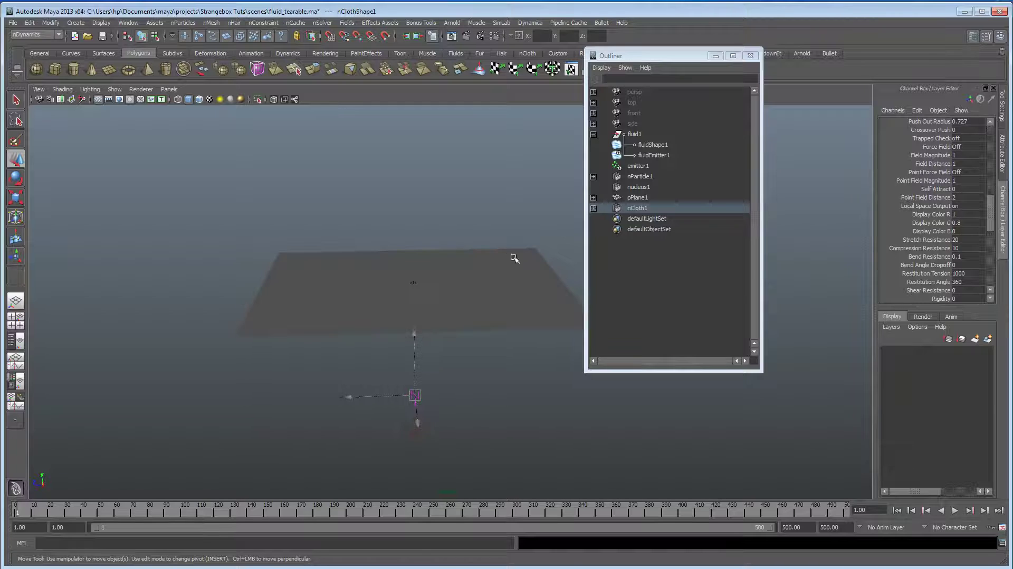
pyautogui.click(638, 197)
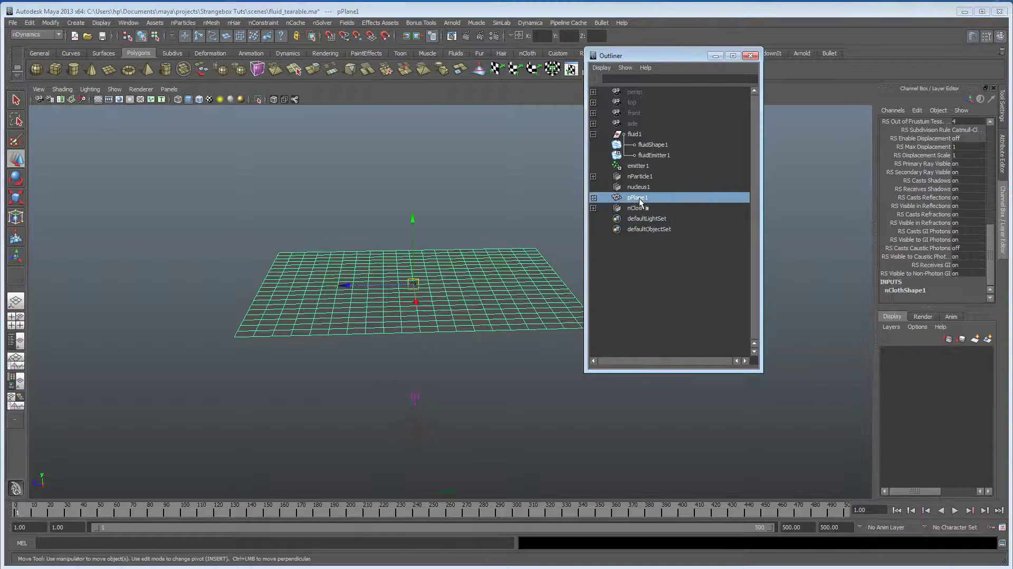
pyautogui.click(642, 209)
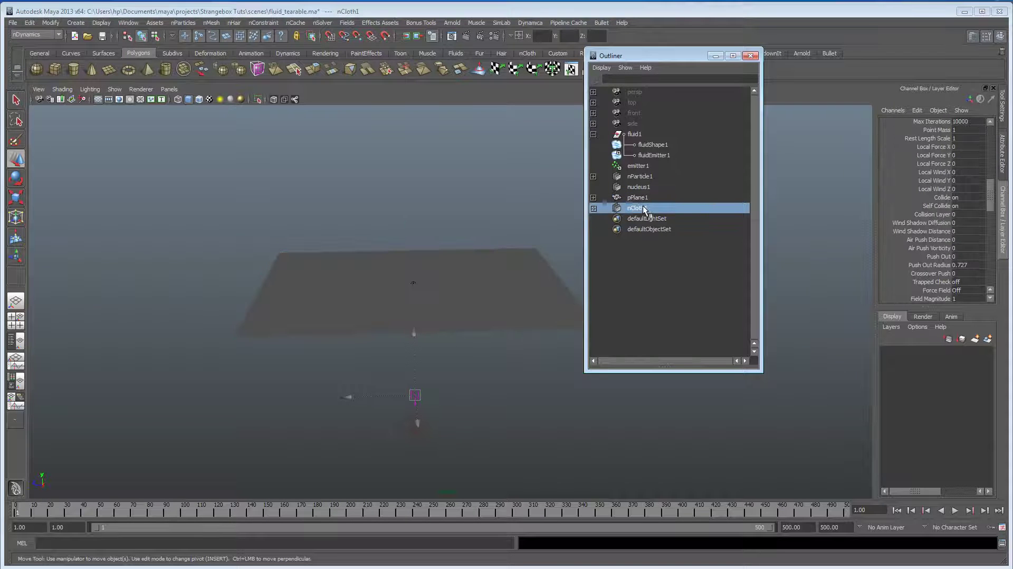
pyautogui.keyDown('ctrl'); pyautogui.click(639, 136); pyautogui.keyUp('ctrl')
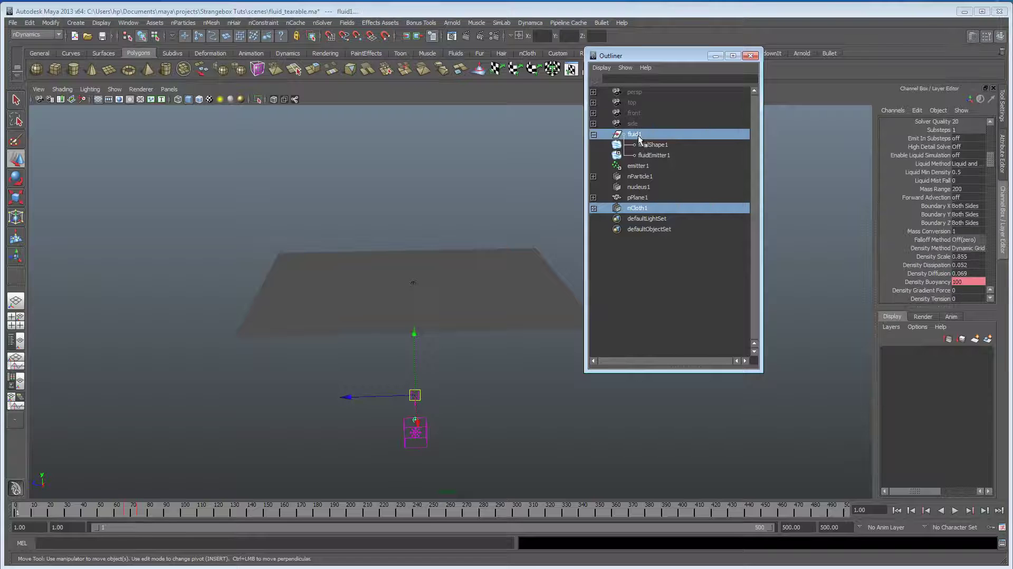
pyautogui.click(348, 22)
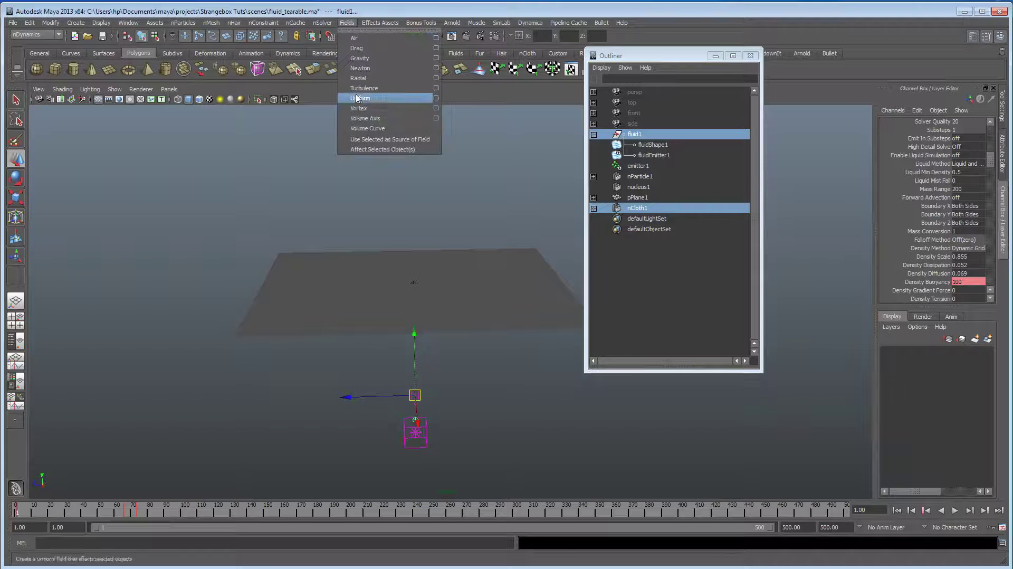
pyautogui.click(365, 148)
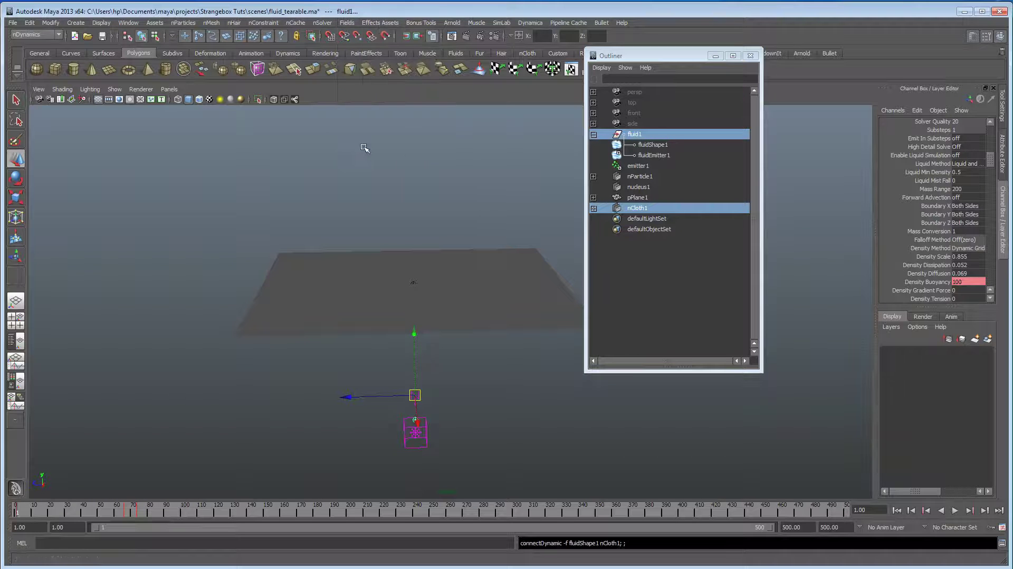
# Step: Play to frame 45 and orbit to see the plume tenting the cloth
pyautogui.click(955, 511)
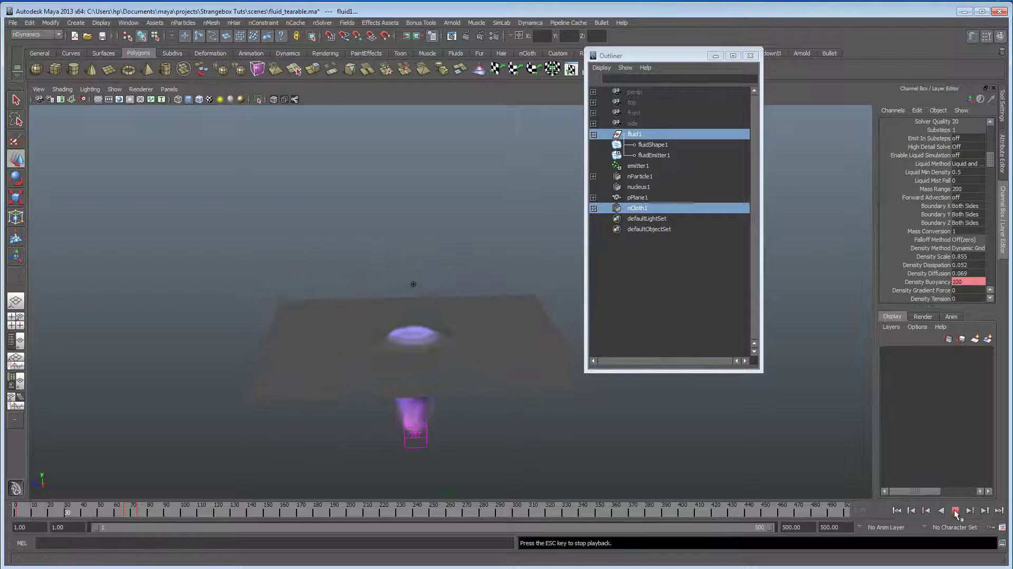
pyautogui.click(956, 511)
pyautogui.keyDown('alt'); pyautogui.moveTo(411, 370); pyautogui.dragTo(454, 343); pyautogui.keyUp('alt')
# Step: At frame 1, select the plane's border vertices and pin them with nConstraint > Transform
pyautogui.click(897, 510)
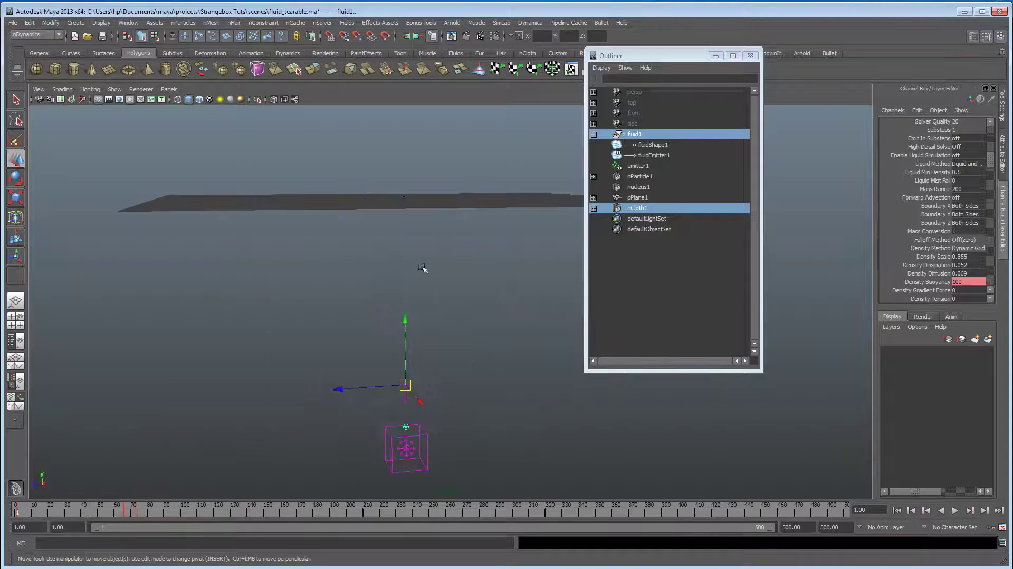
pyautogui.keyDown('alt'); pyautogui.moveTo(421, 269); pyautogui.dragTo(339, 317); pyautogui.keyUp('alt')
pyautogui.click(410, 307)
pyautogui.scroll(-5, 410, 311)
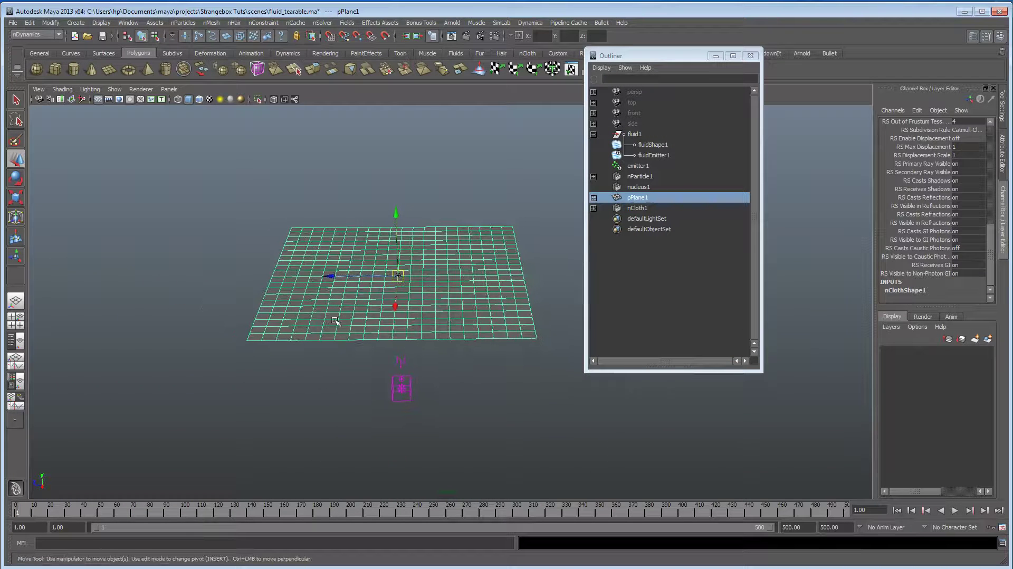
pyautogui.click(334, 279)
pyautogui.click(341, 342)
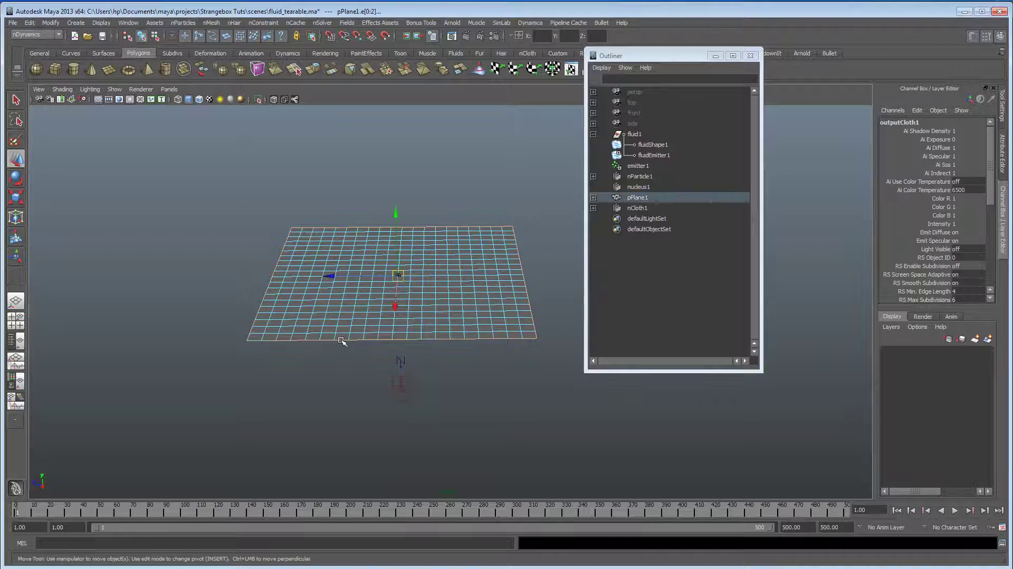
pyautogui.click(262, 23)
pyautogui.click(267, 41)
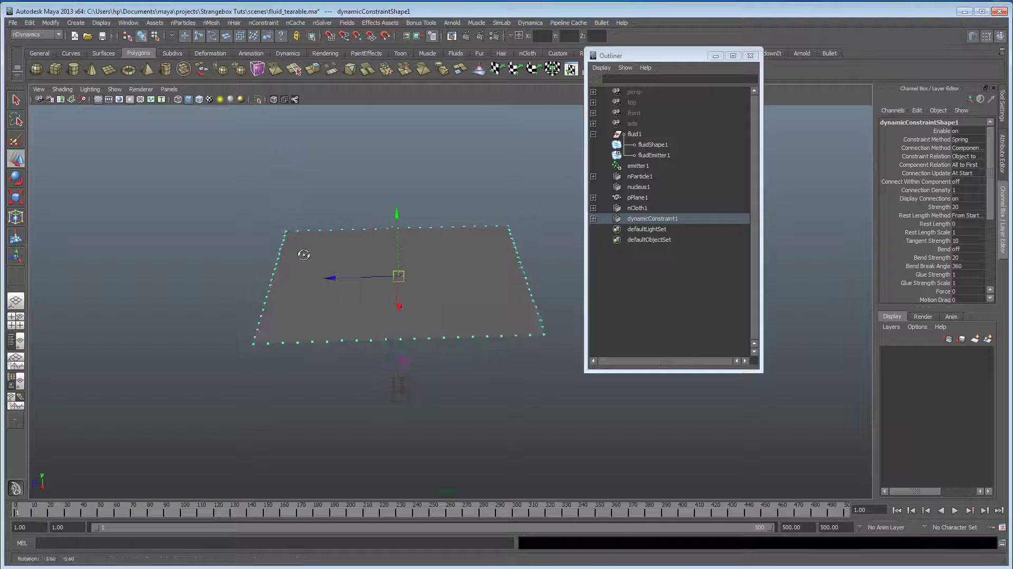
# Step: Select the nCloth1 node and show its full shape attributes
pyautogui.keyDown('alt'); pyautogui.moveTo(304, 254); pyautogui.dragTo(308, 262); pyautogui.keyUp('alt')
pyautogui.click(349, 294)
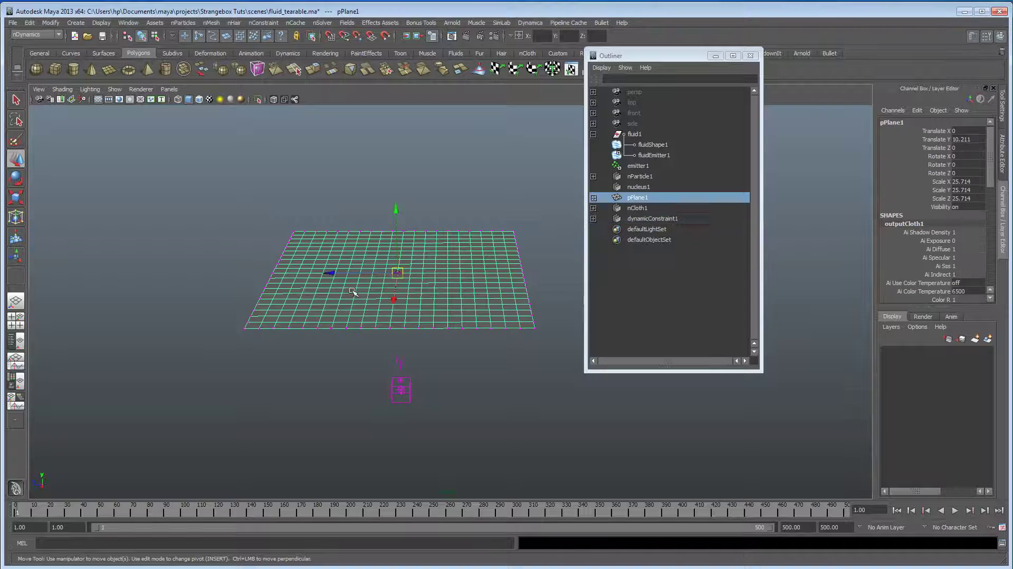
pyautogui.click(641, 207)
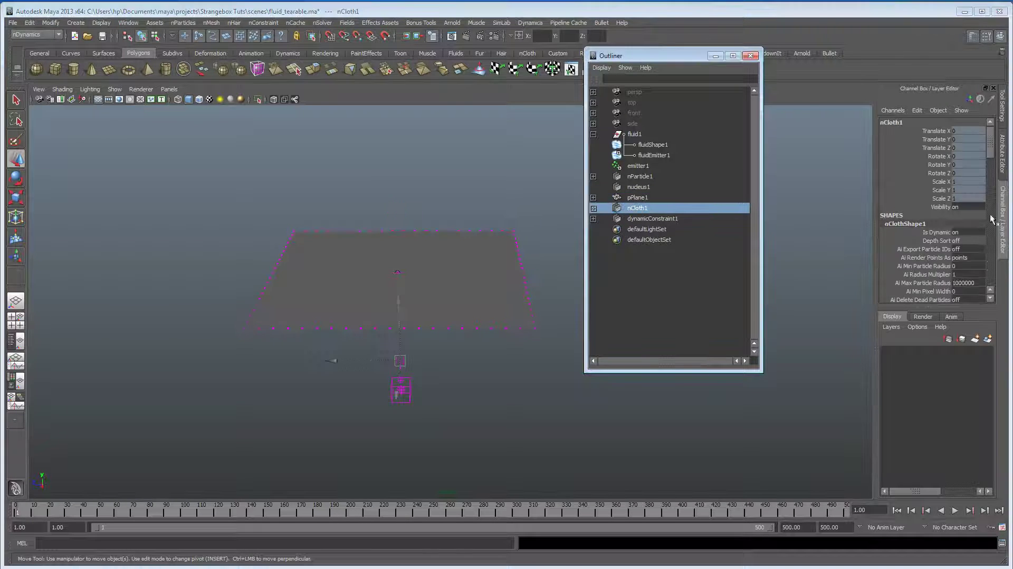
pyautogui.click(1003, 159)
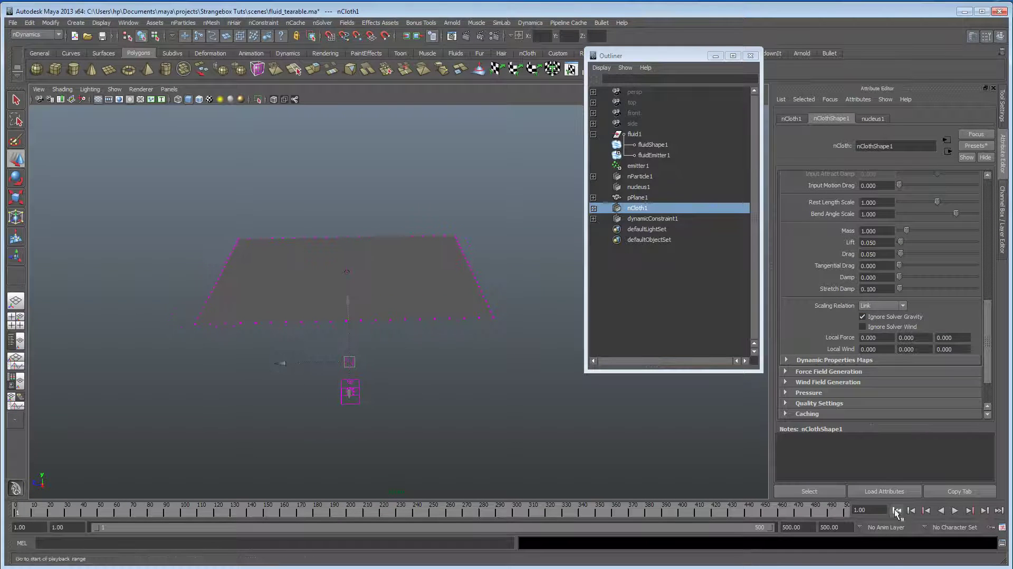
# Step: Play to frame 55 to watch the pinned cloth bulge, then rewind to frame 1
pyautogui.click(956, 511)
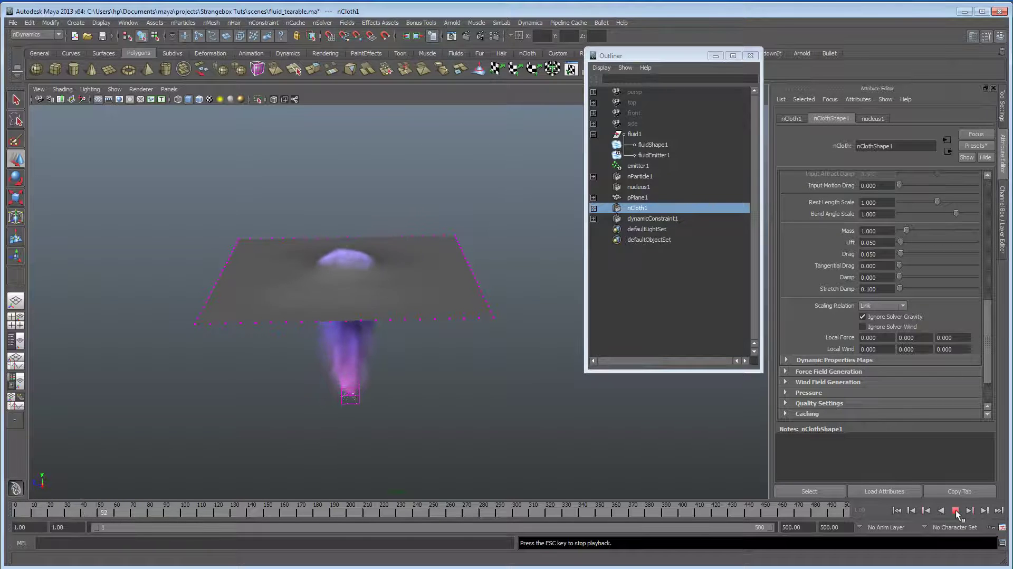
pyautogui.click(955, 511)
pyautogui.keyDown('alt'); pyautogui.moveTo(314, 380); pyautogui.dragTo(443, 374); pyautogui.keyUp('alt')
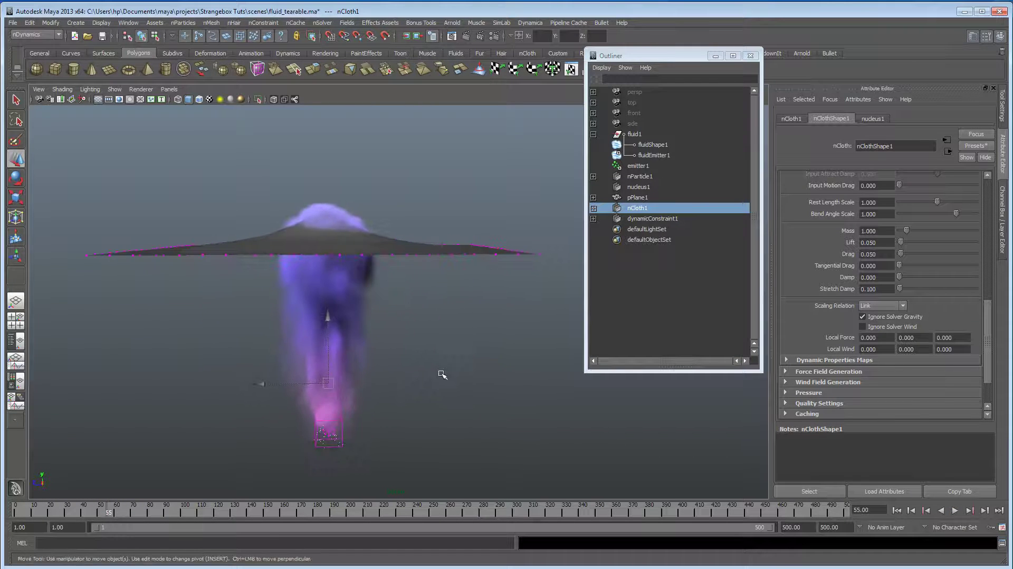
pyautogui.click(897, 511)
pyautogui.keyDown('alt'); pyautogui.moveTo(242, 244); pyautogui.dragTo(287, 284, button='right'); pyautogui.keyUp('alt')
pyautogui.click(292, 290)
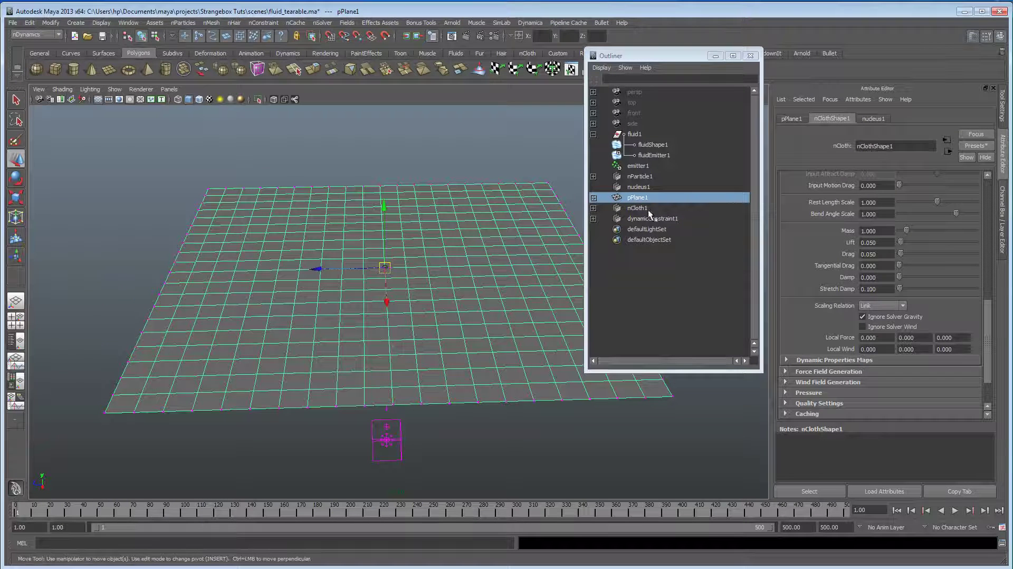
# Step: Add a Tearable Surface constraint to pPlane1 and lower its Glue Strength to 0.028
pyautogui.click(638, 209)
pyautogui.click(639, 199)
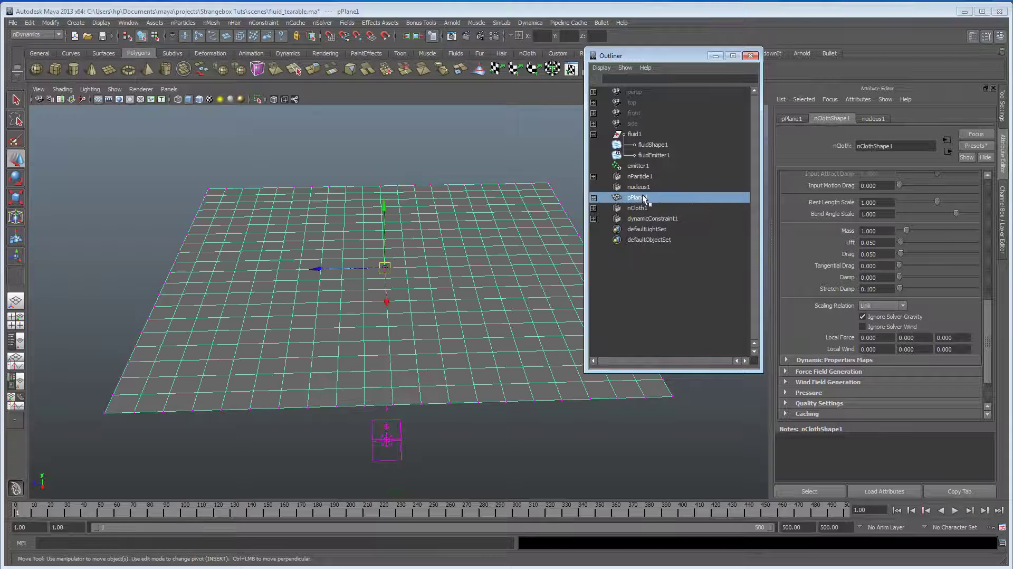
pyautogui.click(259, 23)
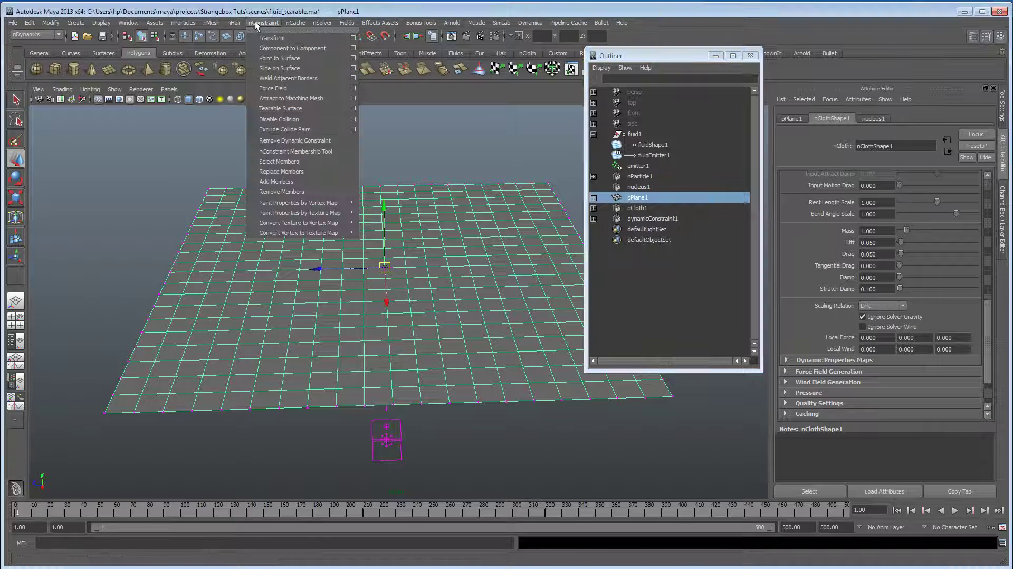
pyautogui.click(281, 108)
pyautogui.keyDown('alt'); pyautogui.moveTo(267, 239); pyautogui.dragTo(299, 270); pyautogui.keyUp('alt')
pyautogui.keyDown('alt'); pyautogui.moveTo(298, 270); pyautogui.dragTo(1007, 288, button='right'); pyautogui.keyUp('alt')
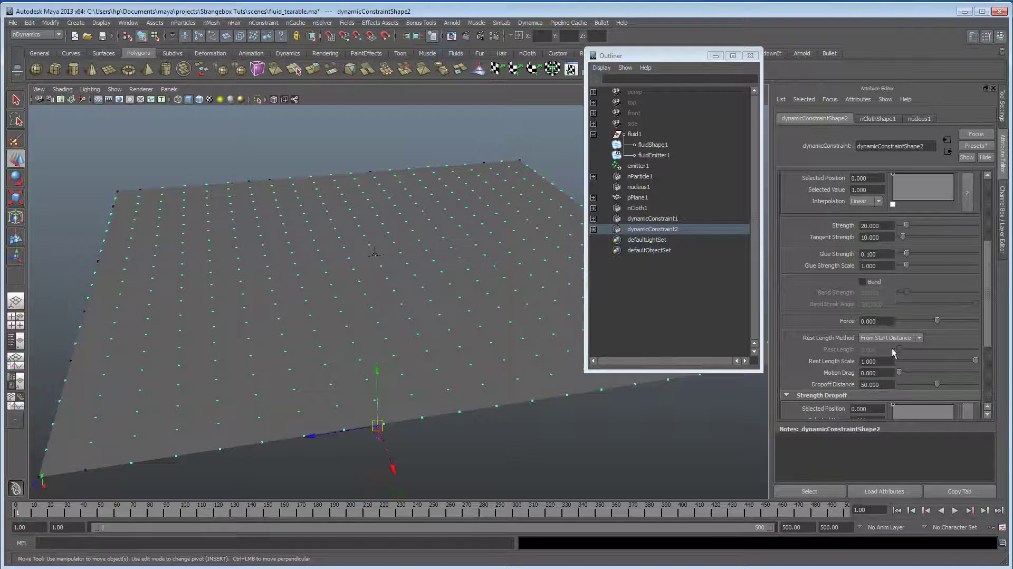
pyautogui.click(665, 231)
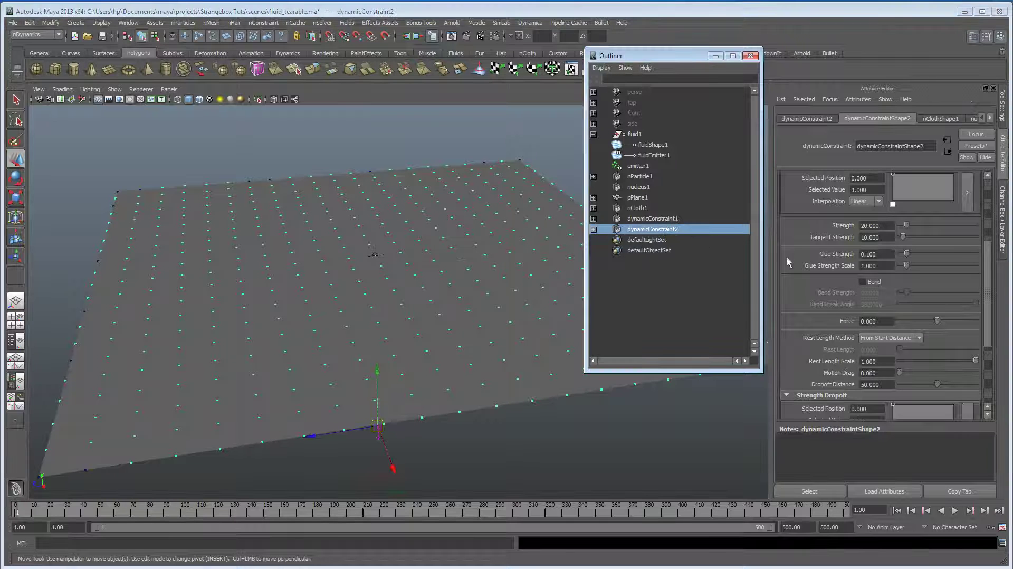
pyautogui.click(907, 257)
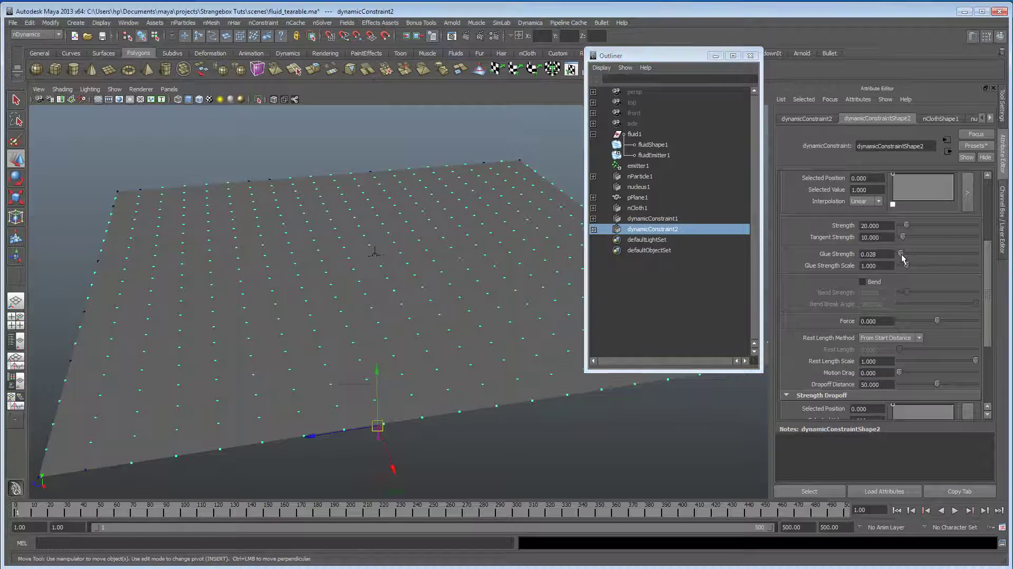
# Step: Test the tearing, then rewind and replay the simulation to frame 58
pyautogui.click(955, 511)
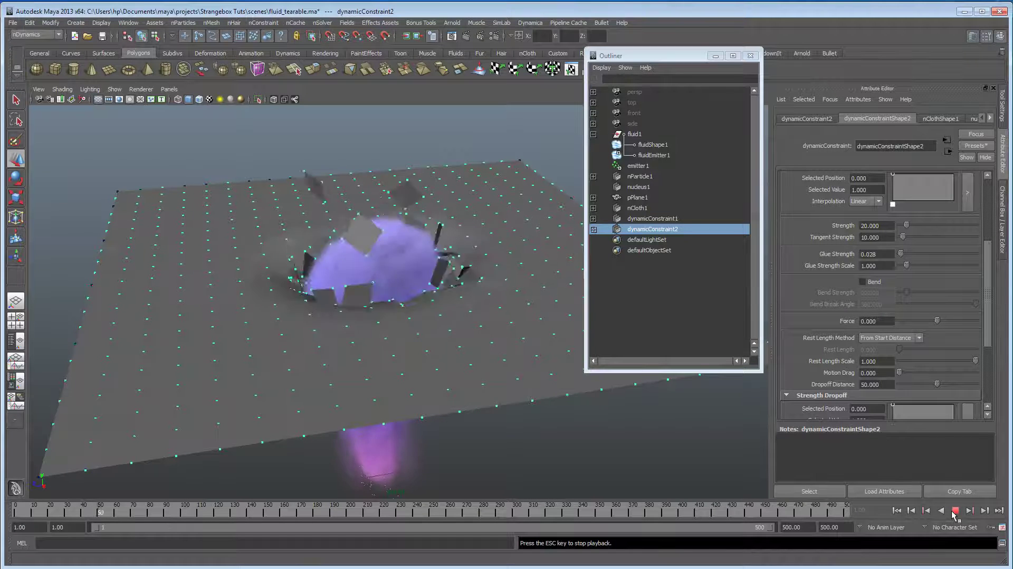
pyautogui.click(955, 511)
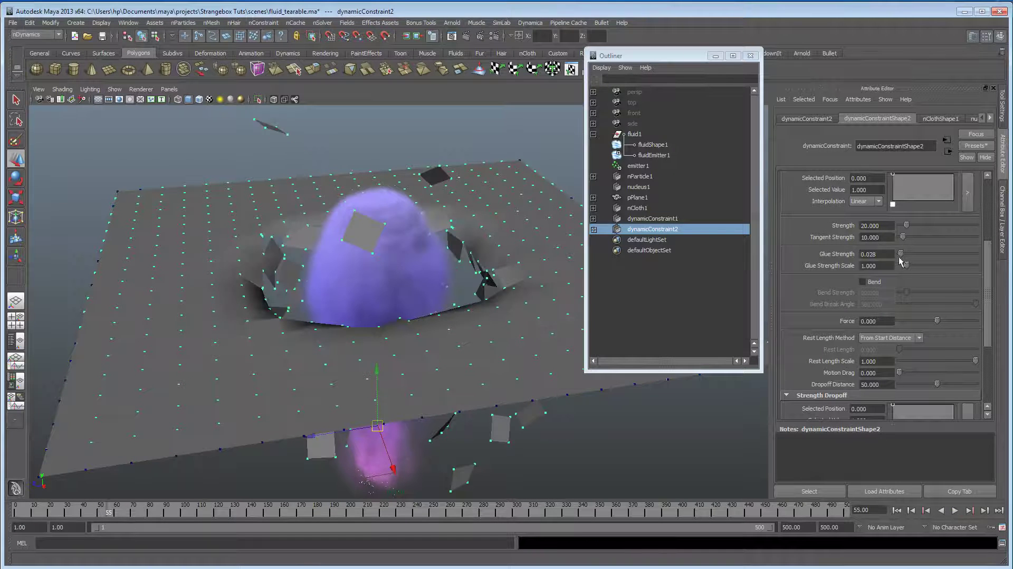
pyautogui.click(896, 511)
pyautogui.click(955, 510)
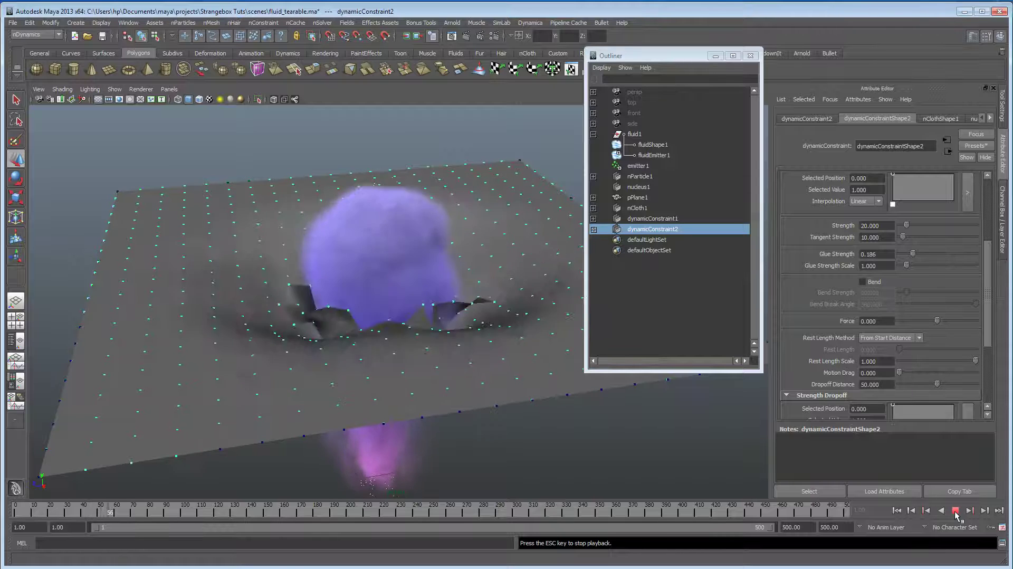
pyautogui.click(955, 511)
# Step: Inspect the torn cloth and plume from several angles, selecting fluid1 and its shape node
pyautogui.keyDown('alt'); pyautogui.moveTo(348, 328); pyautogui.dragTo(401, 295); pyautogui.keyUp('alt')
pyautogui.keyDown('alt'); pyautogui.moveTo(345, 245); pyautogui.dragTo(380, 291); pyautogui.keyUp('alt')
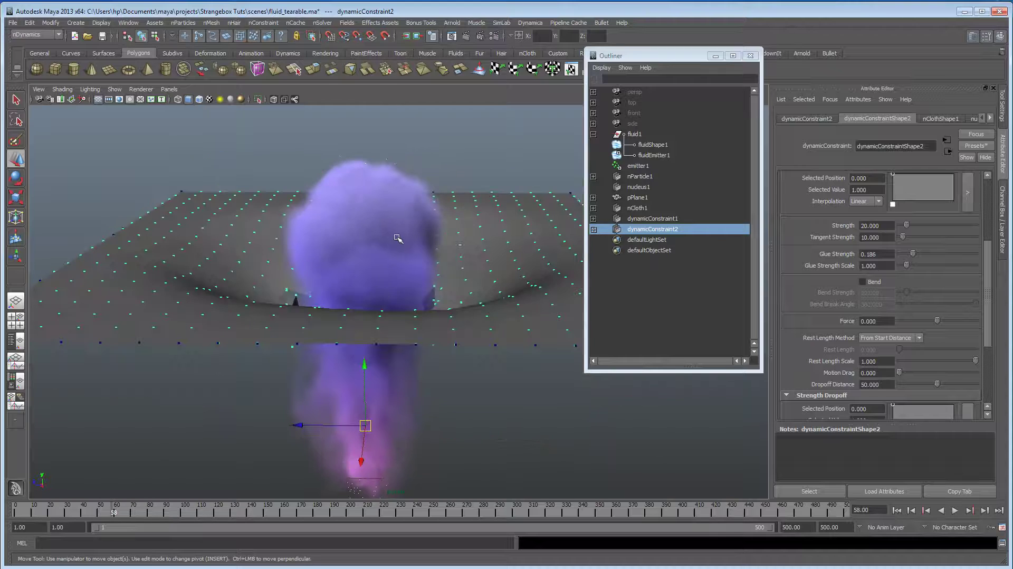
pyautogui.keyDown('alt'); pyautogui.moveTo(397, 239); pyautogui.dragTo(403, 255); pyautogui.keyUp('alt')
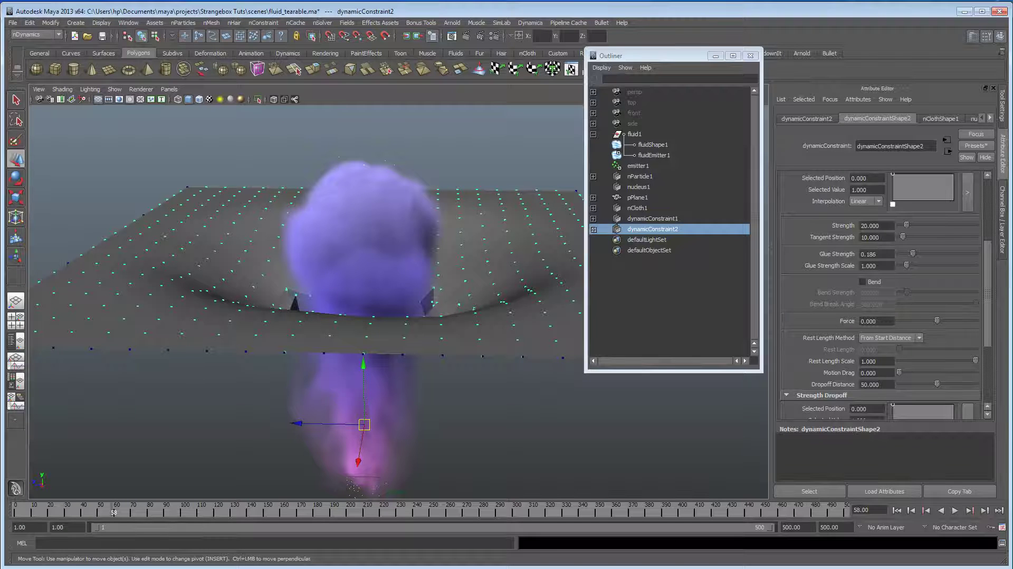
pyautogui.click(634, 134)
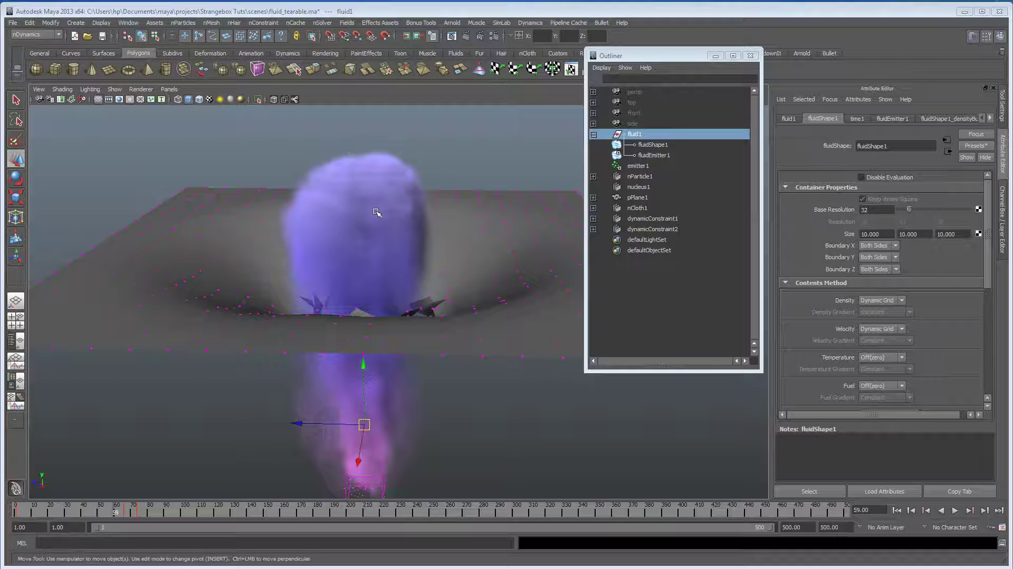
pyautogui.keyDown('alt'); pyautogui.moveTo(334, 318); pyautogui.dragTo(285, 344); pyautogui.keyUp('alt')
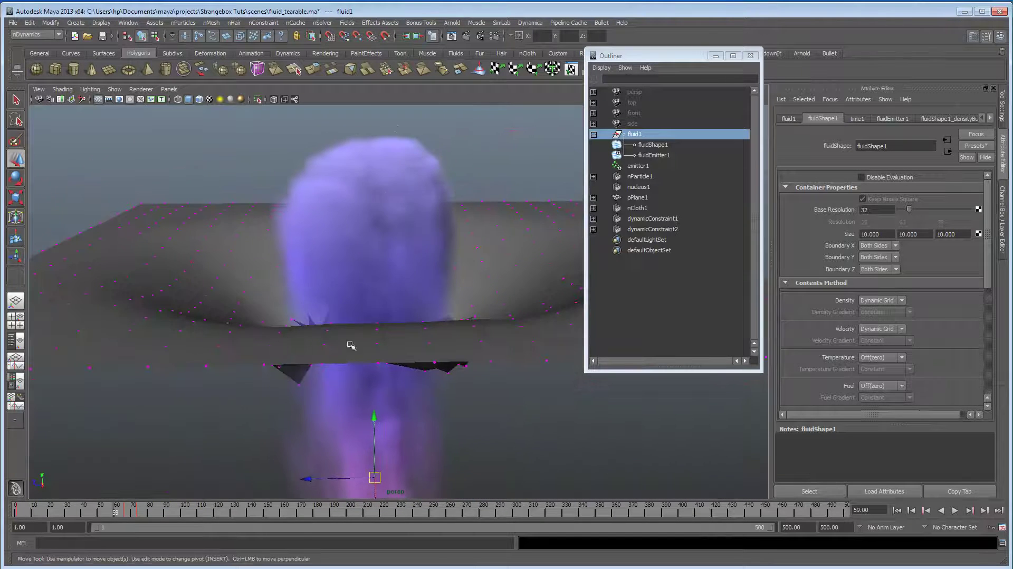
pyautogui.keyDown('alt'); pyautogui.moveTo(311, 261); pyautogui.dragTo(386, 425); pyautogui.keyUp('alt')
pyautogui.click(641, 145)
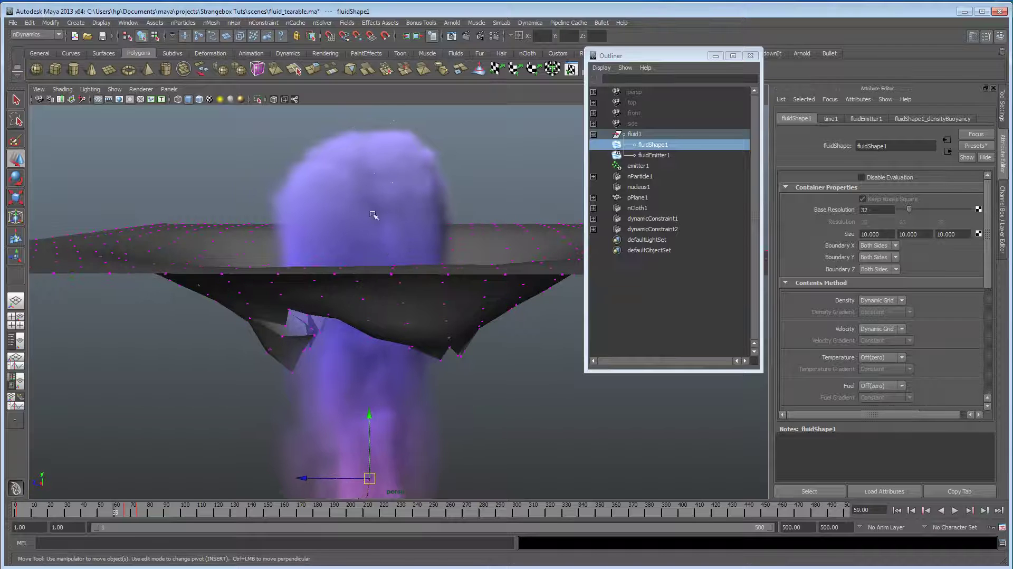
pyautogui.keyDown('alt'); pyautogui.moveTo(410, 198); pyautogui.dragTo(420, 188); pyautogui.keyUp('alt')
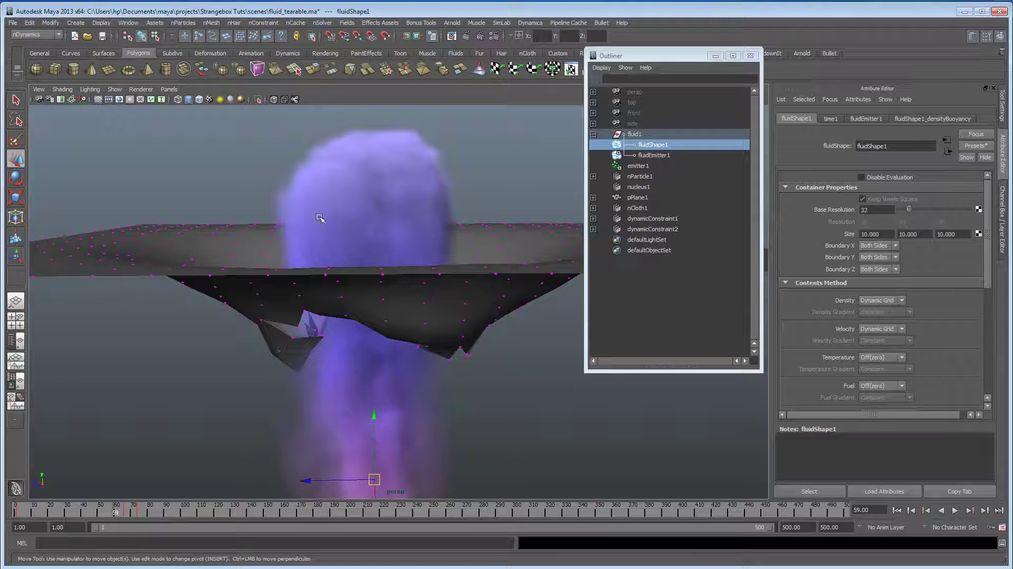
pyautogui.keyDown('alt'); pyautogui.moveTo(371, 199); pyautogui.dragTo(441, 278); pyautogui.keyUp('alt')
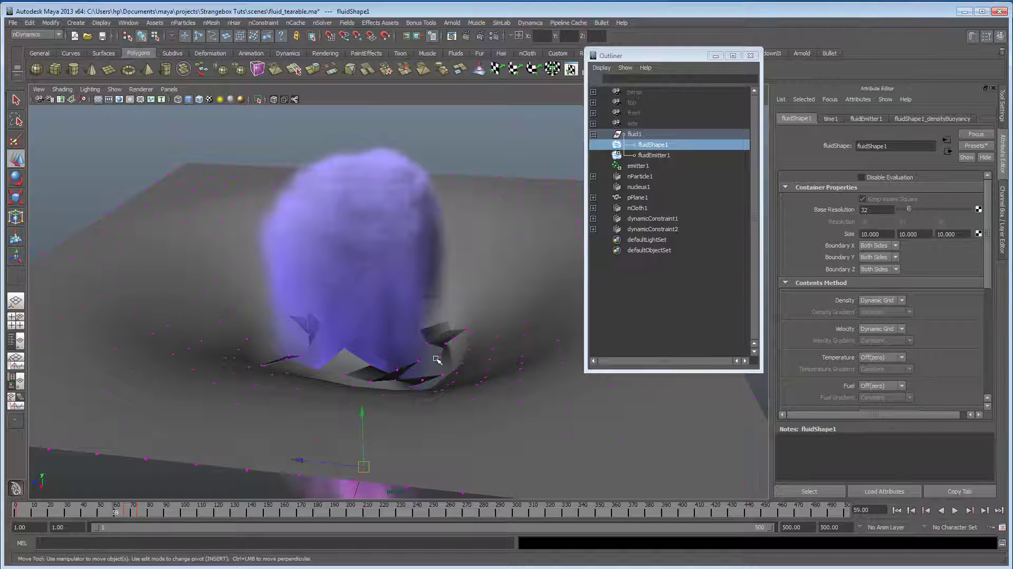
pyautogui.keyDown('alt'); pyautogui.moveTo(424, 373); pyautogui.dragTo(429, 343); pyautogui.keyUp('alt')
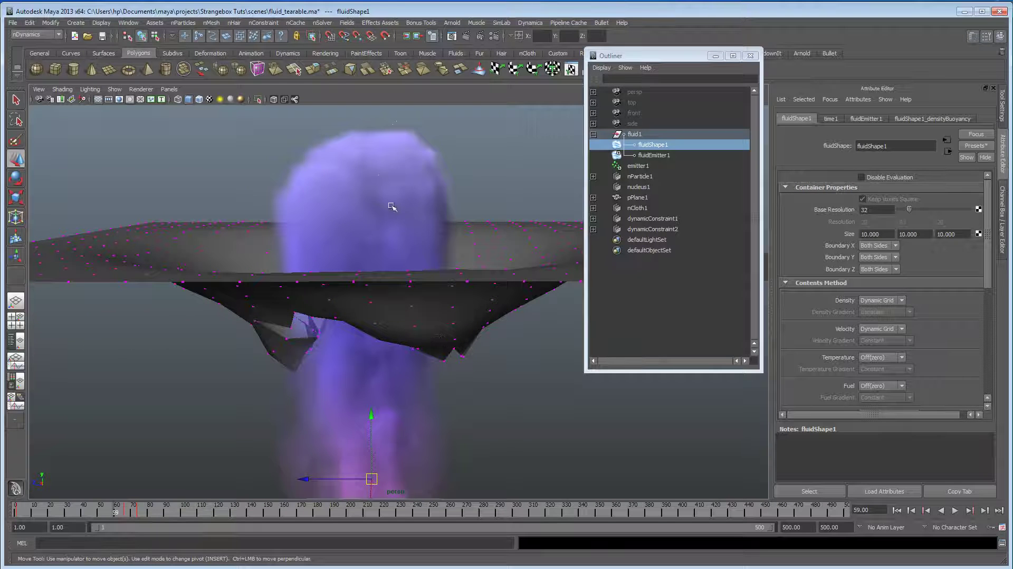
pyautogui.keyDown('alt'); pyautogui.moveTo(393, 206); pyautogui.dragTo(402, 319); pyautogui.keyUp('alt')
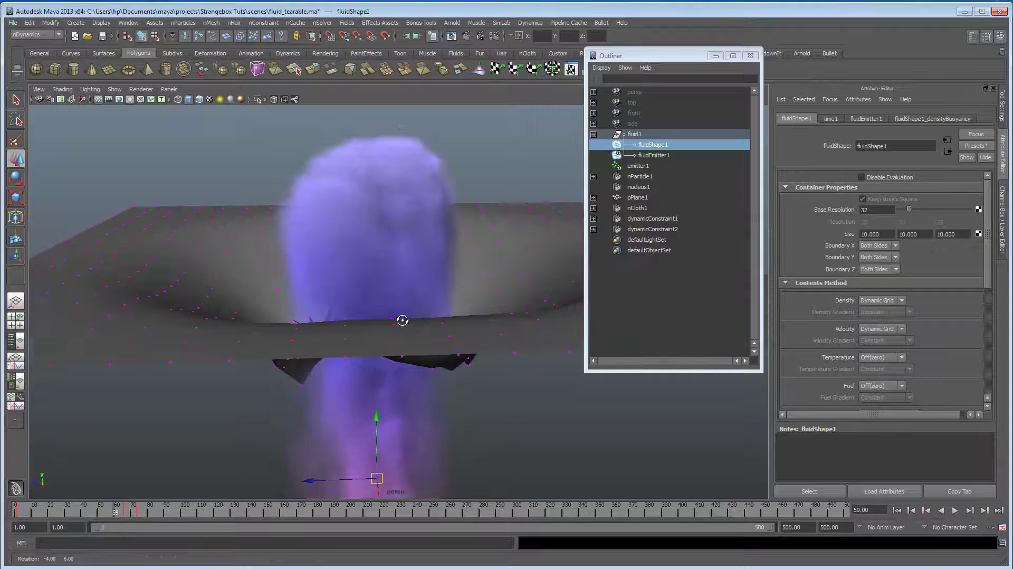
# Step: At frame 1, select pPlane1 and fluid1 and switch to the Dynamics menu set
pyautogui.click(897, 511)
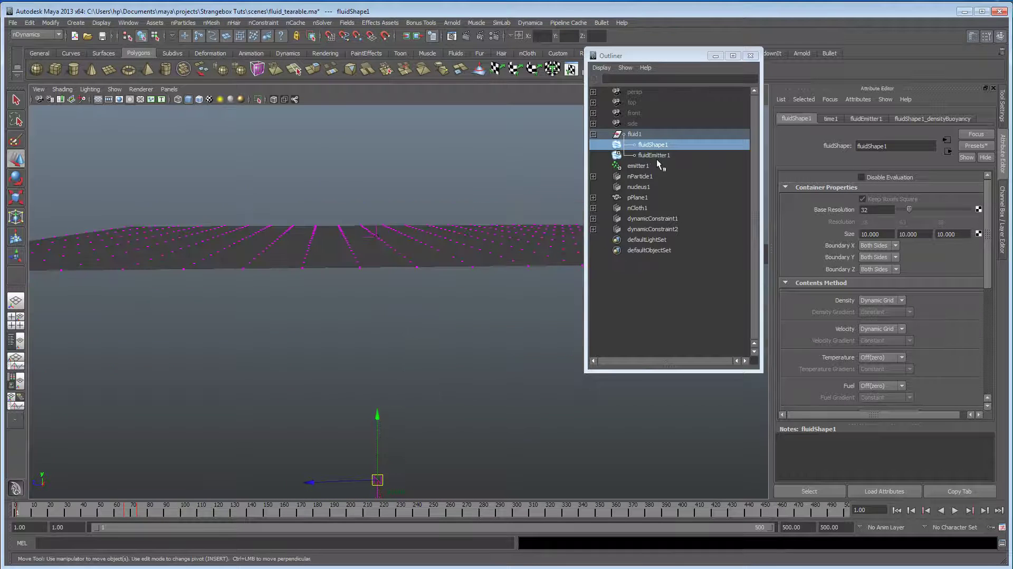
pyautogui.click(648, 197)
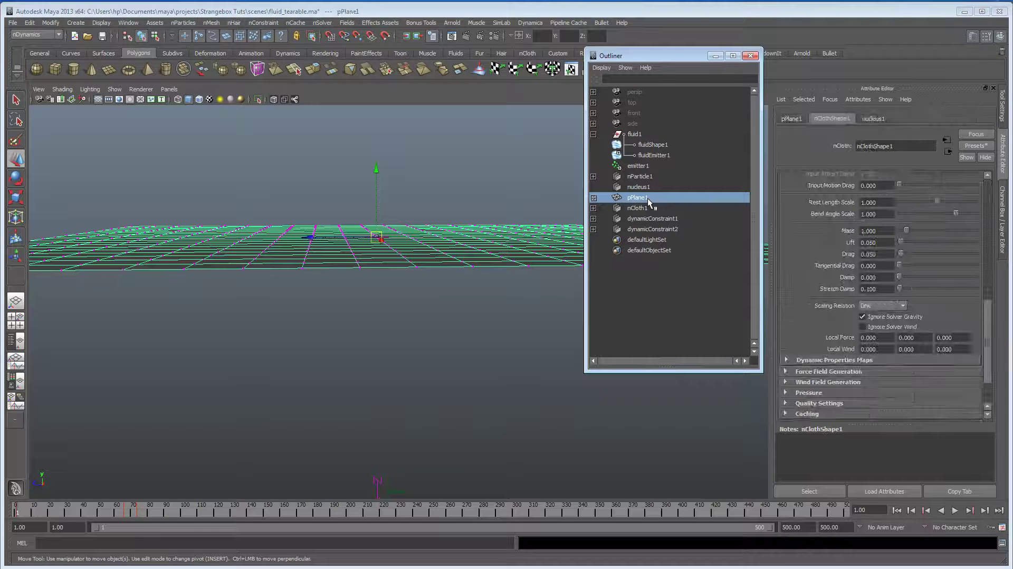
pyautogui.keyDown('ctrl'); pyautogui.click(641, 134); pyautogui.keyUp('ctrl')
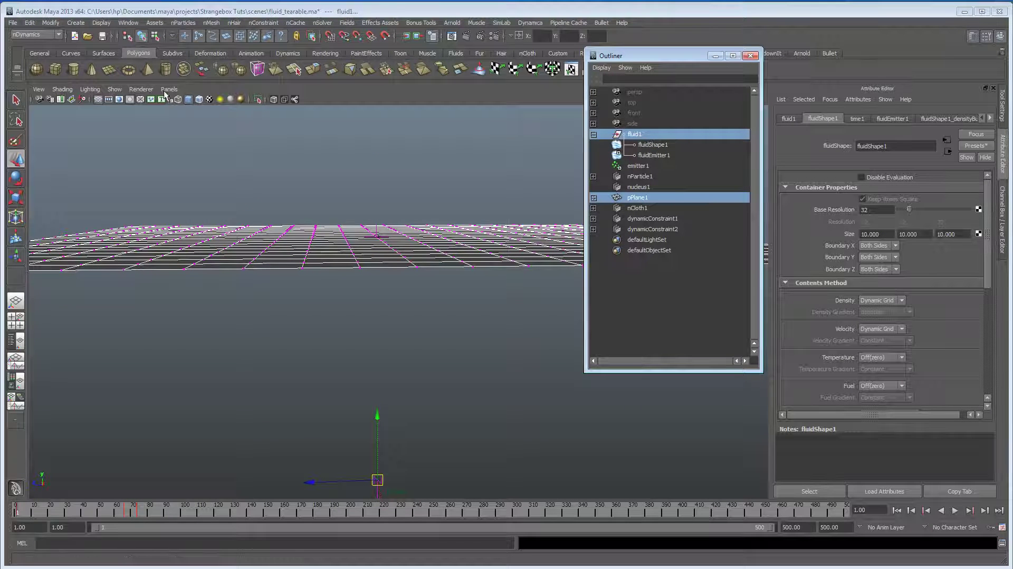
pyautogui.click(57, 37)
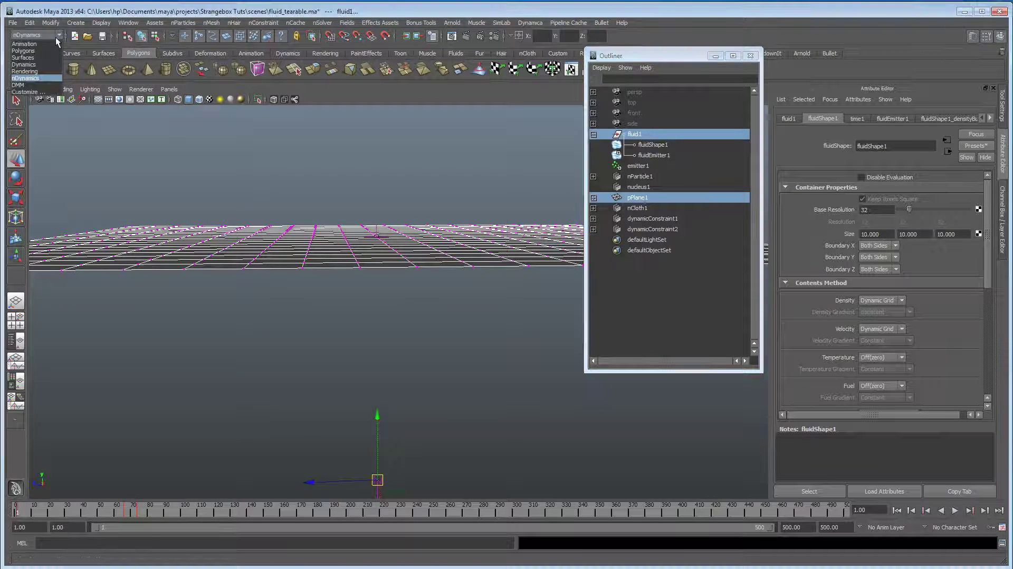
pyautogui.click(44, 65)
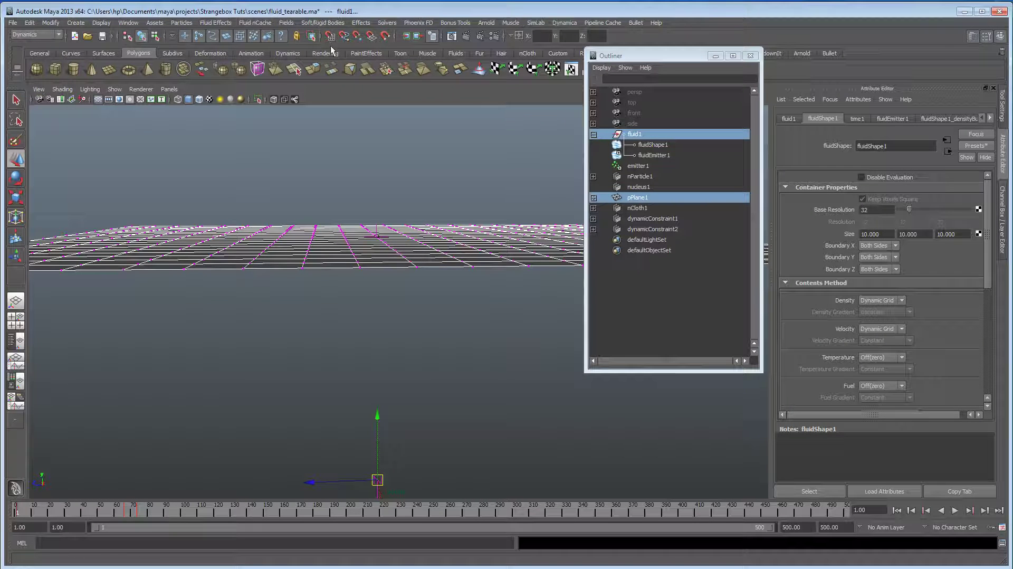
# Step: Apply Fields > Affect Selected Object(s), then look for the Fluid Effects collide command
pyautogui.click(289, 25)
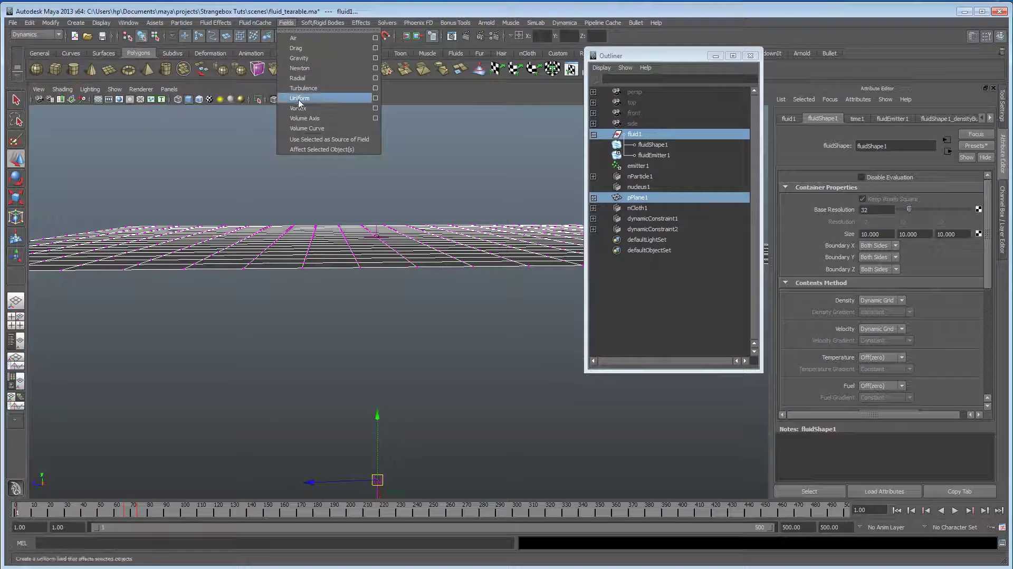
pyautogui.click(311, 151)
pyautogui.click(75, 23)
pyautogui.moveTo(29, 23)
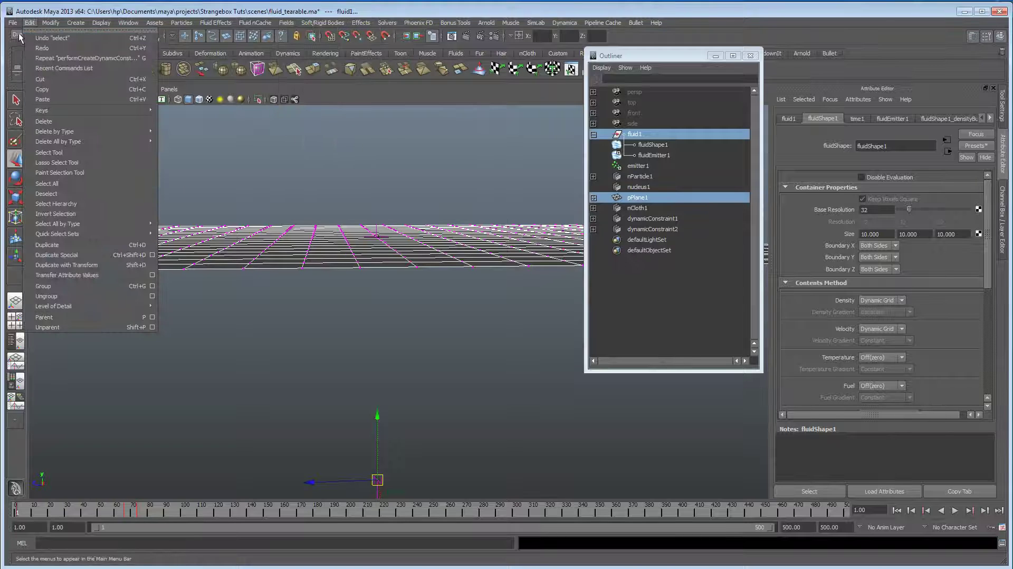
pyautogui.moveTo(226, 23)
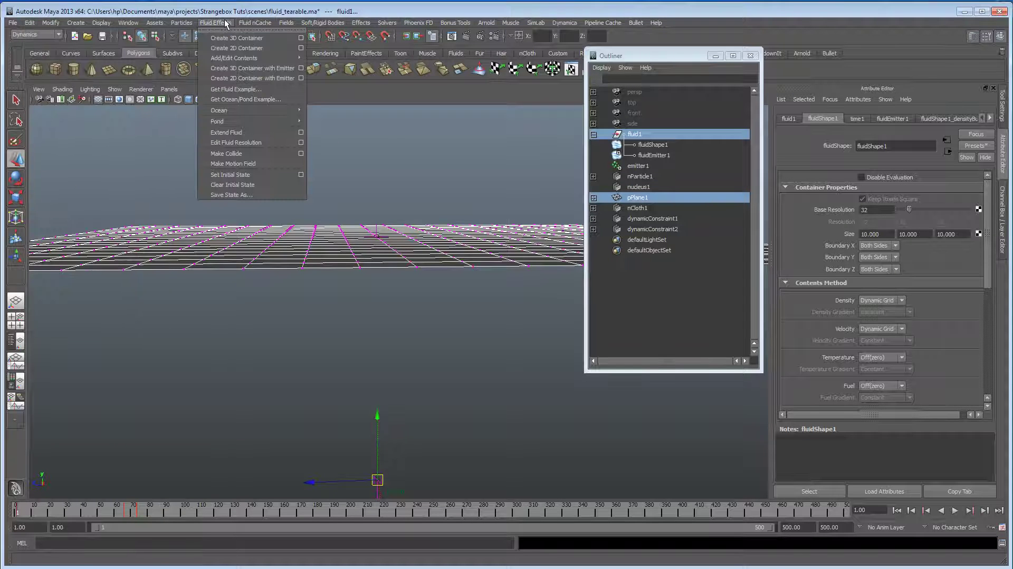
pyautogui.click(229, 155)
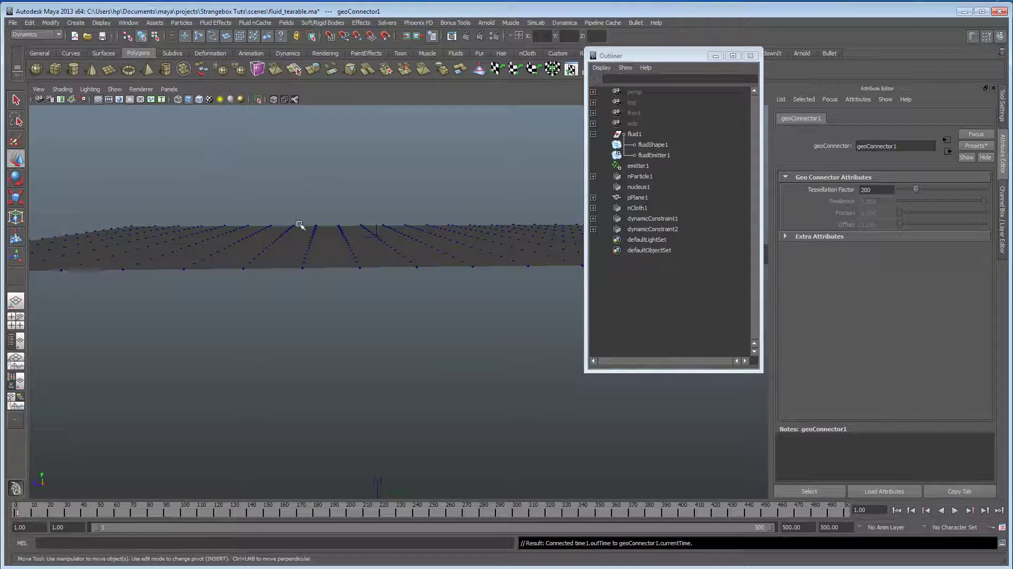
pyautogui.keyDown('alt'); pyautogui.moveTo(389, 265); pyautogui.dragTo(338, 328); pyautogui.keyUp('alt')
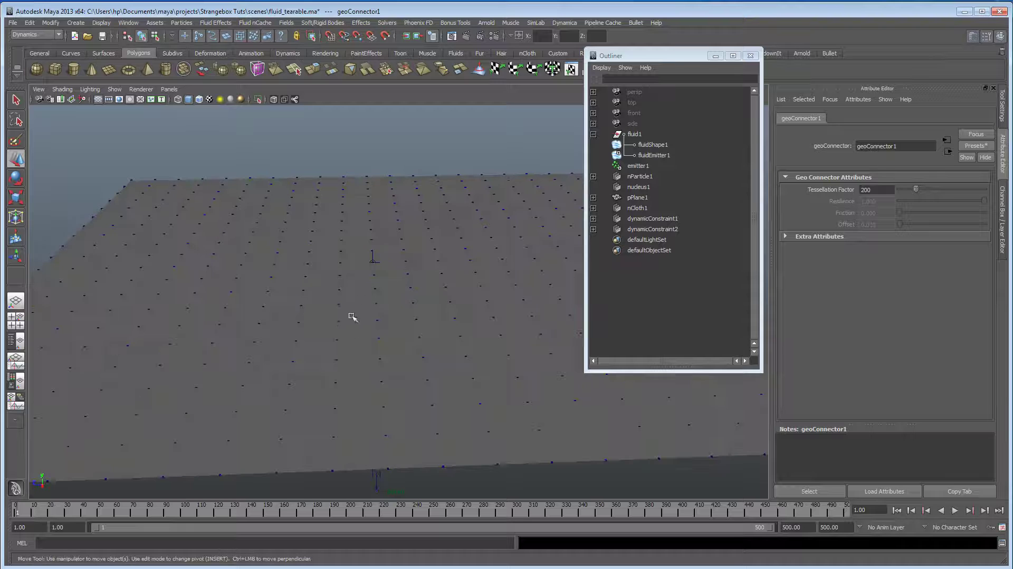
pyautogui.keyDown('alt'); pyautogui.moveTo(448, 279); pyautogui.dragTo(330, 248); pyautogui.keyUp('alt')
pyautogui.keyDown('alt'); pyautogui.moveTo(367, 298); pyautogui.dragTo(366, 290); pyautogui.keyUp('alt')
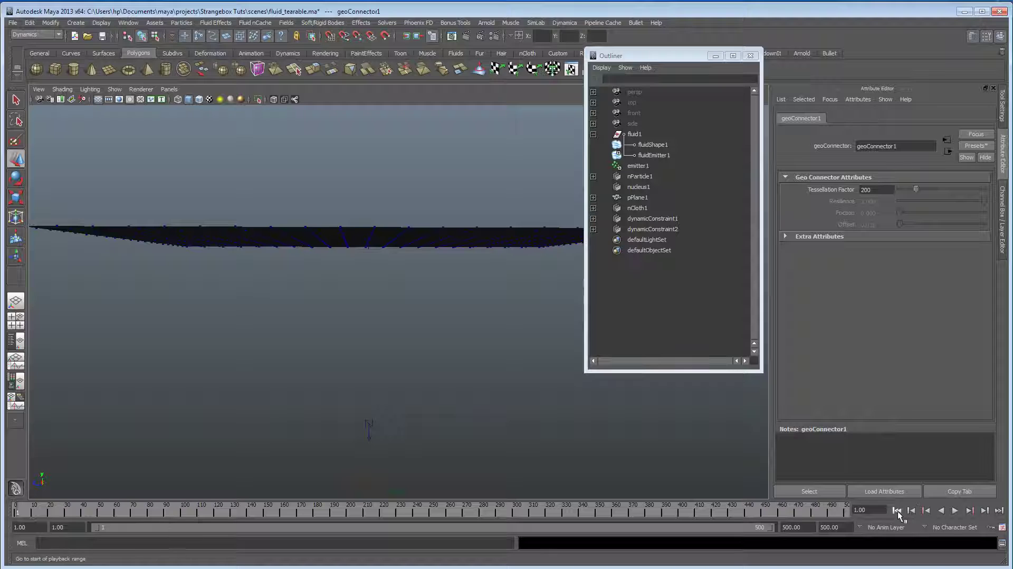
pyautogui.click(956, 510)
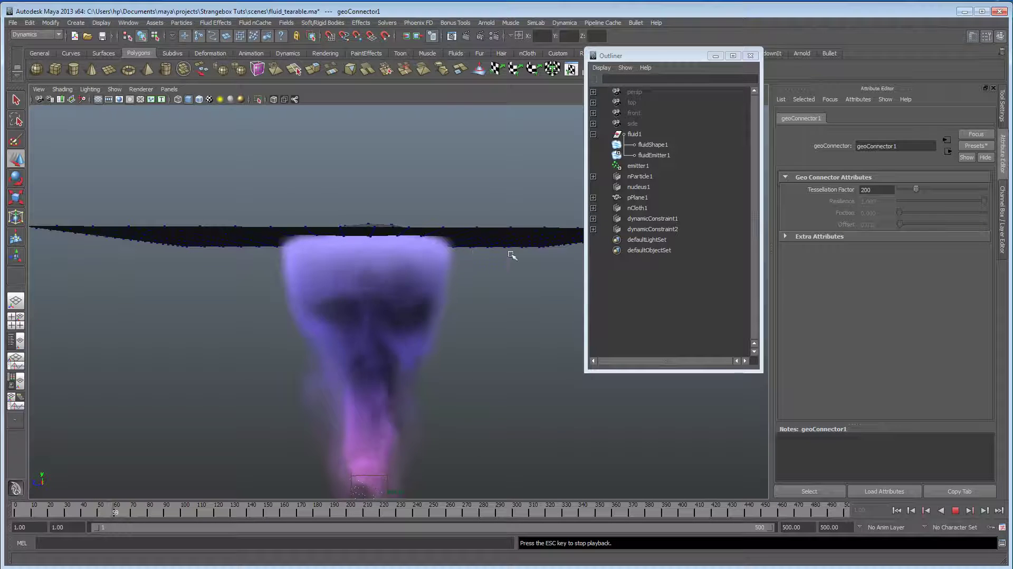
pyautogui.keyDown('alt'); pyautogui.moveTo(235, 265); pyautogui.dragTo(238, 301); pyautogui.keyUp('alt')
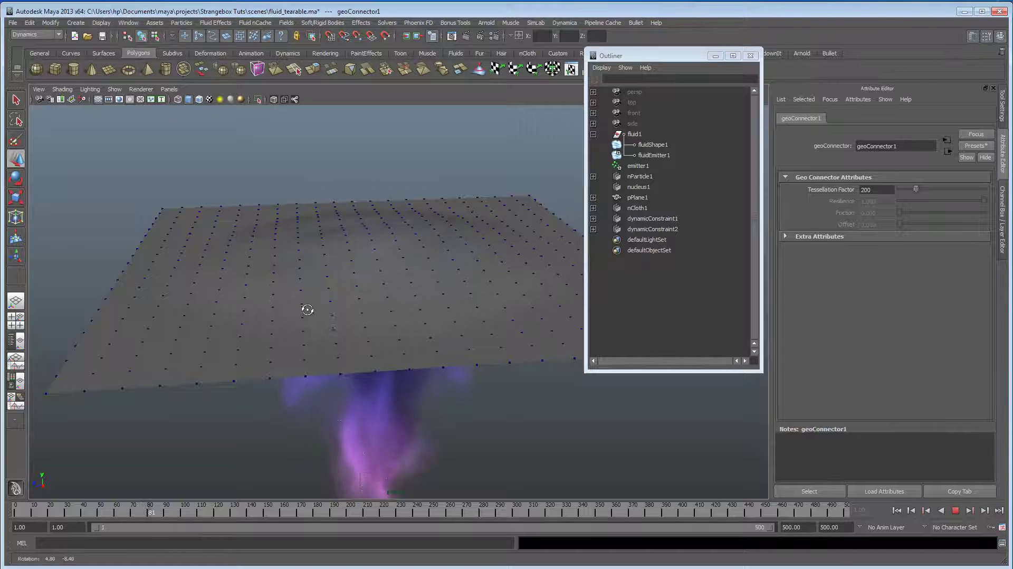
pyautogui.keyDown('alt'); pyautogui.moveTo(305, 310); pyautogui.dragTo(313, 305); pyautogui.keyUp('alt')
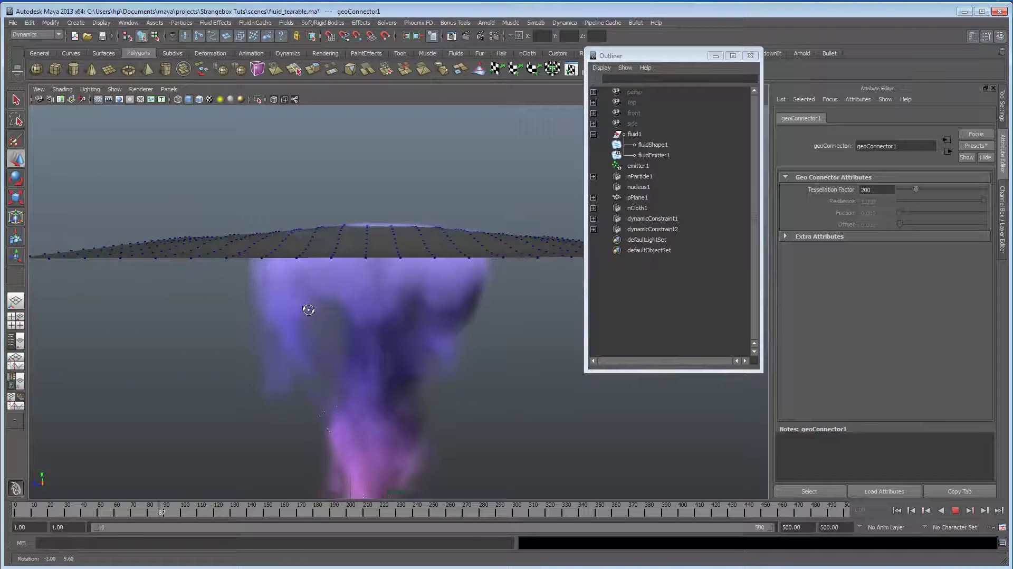
pyautogui.keyDown('alt'); pyautogui.moveTo(305, 310); pyautogui.dragTo(473, 317, button='right'); pyautogui.keyUp('alt')
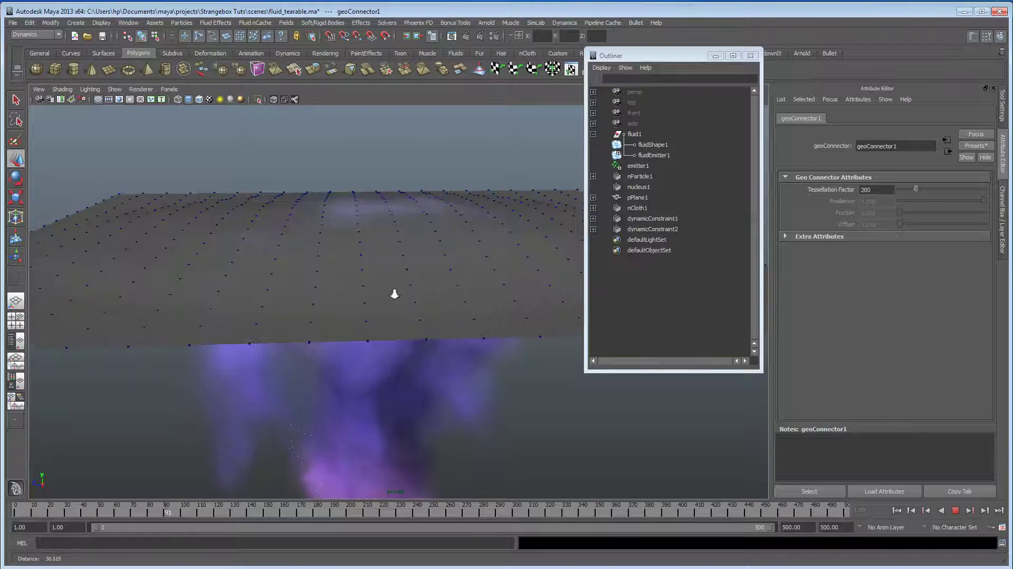
pyautogui.keyDown('alt'); pyautogui.moveTo(366, 330); pyautogui.dragTo(372, 351, button='middle'); pyautogui.keyUp('alt')
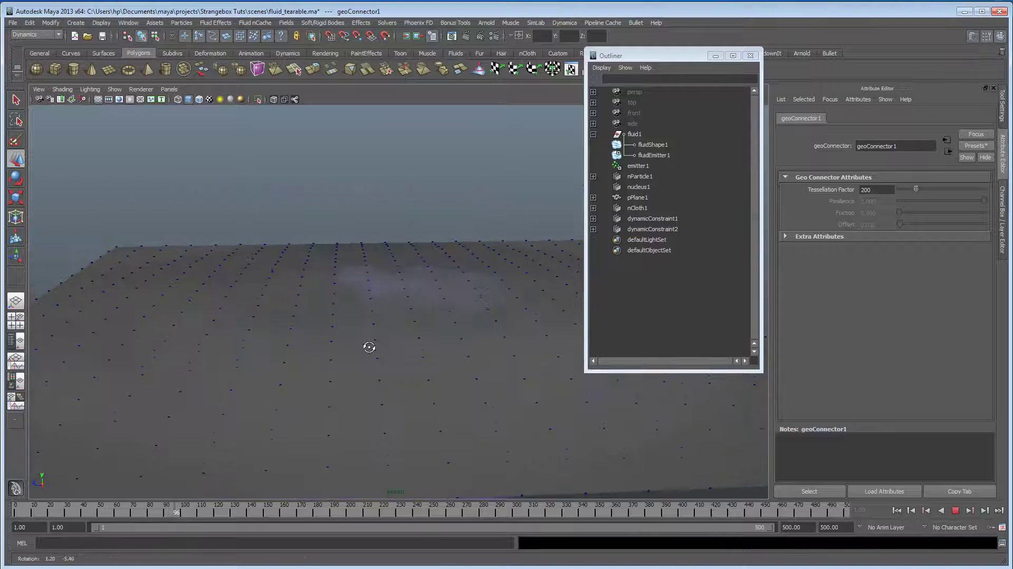
pyautogui.moveTo(368, 346)
pyautogui.keyDown('alt'); pyautogui.mouseDown()
pyautogui.moveTo(380, 335)
pyautogui.moveTo(364, 344)
pyautogui.mouseUp(); pyautogui.keyUp('alt')
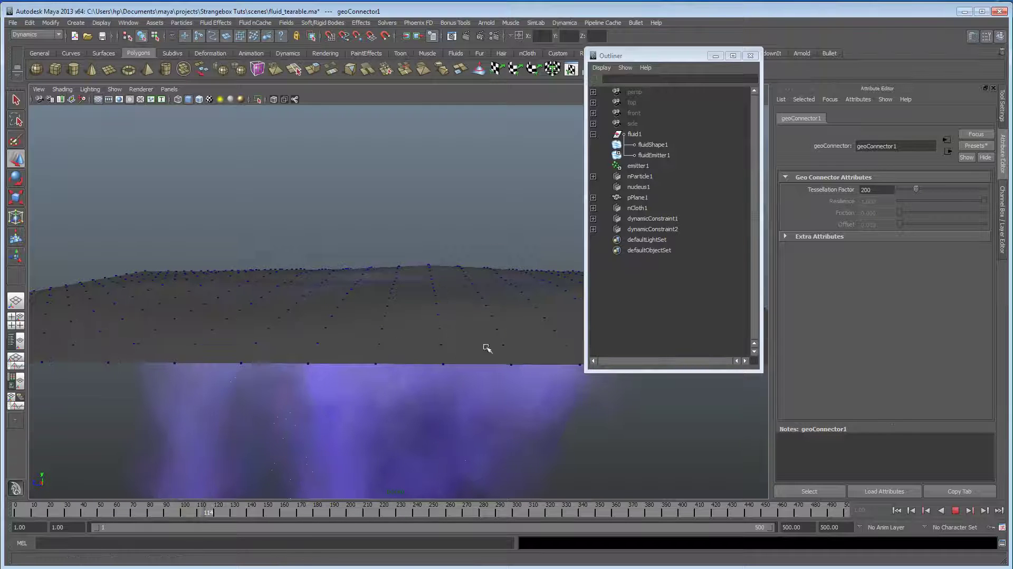
pyautogui.click(956, 510)
pyautogui.click(897, 510)
# Step: Set dynamicConstraint2's Strength to 4.138 and test-play to frame 74
pyautogui.click(667, 229)
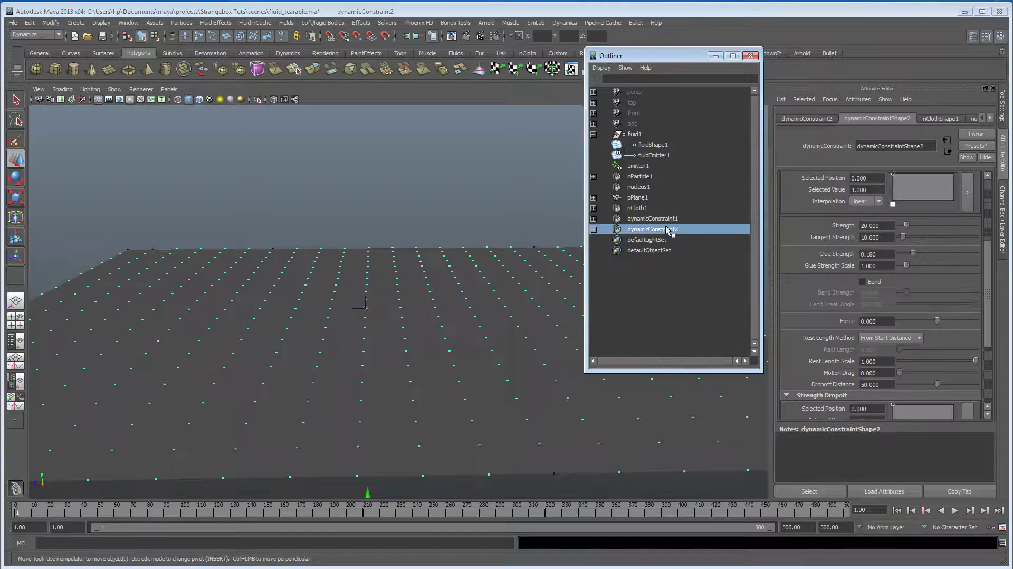
pyautogui.moveTo(906, 228); pyautogui.dragTo(901, 228)
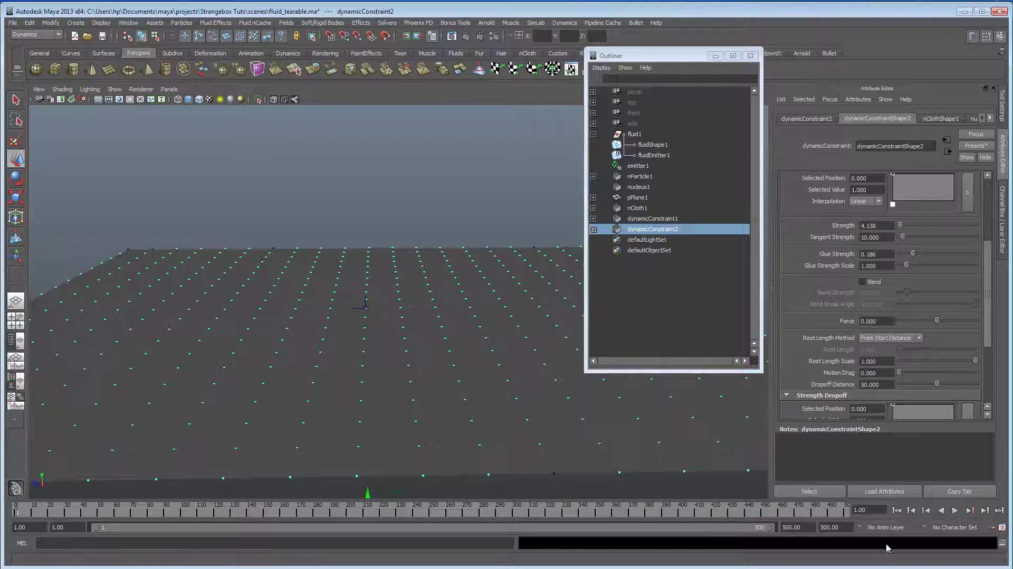
pyautogui.click(955, 511)
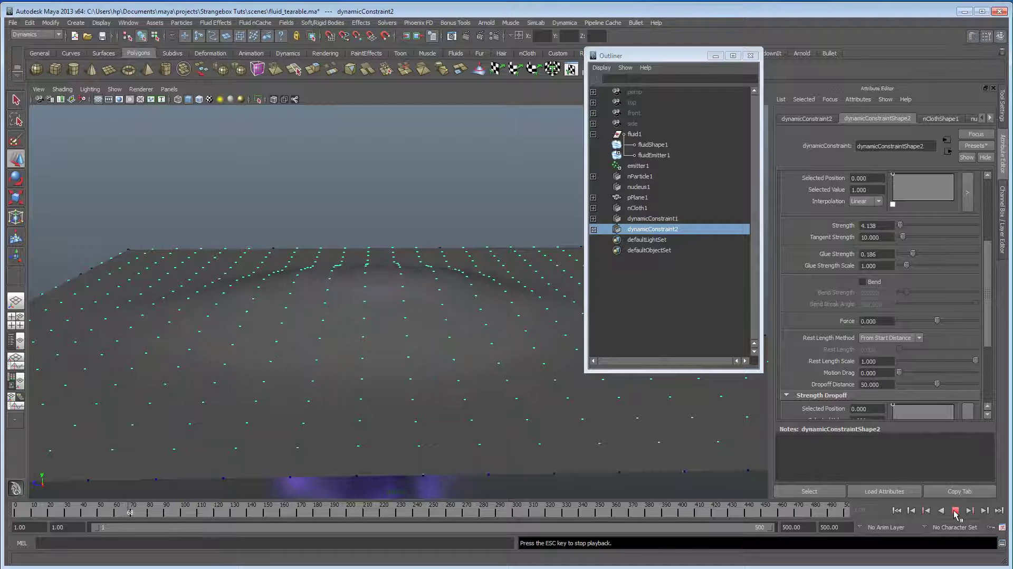
pyautogui.click(955, 511)
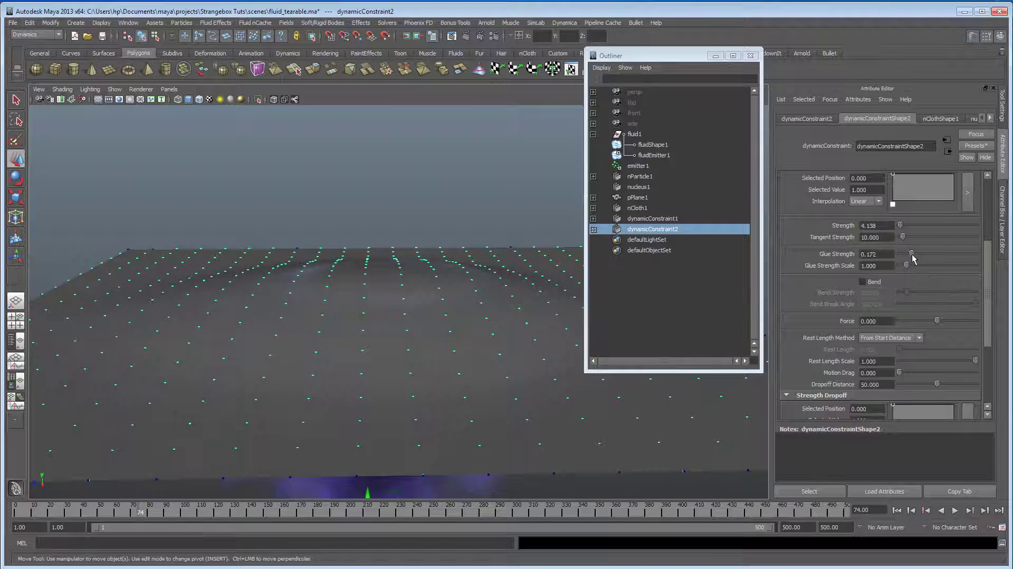
# Step: Lower Glue Strength to 0.028, rewind, and replay to watch the plume tear the cloth
pyautogui.moveTo(903, 256); pyautogui.dragTo(900, 255)
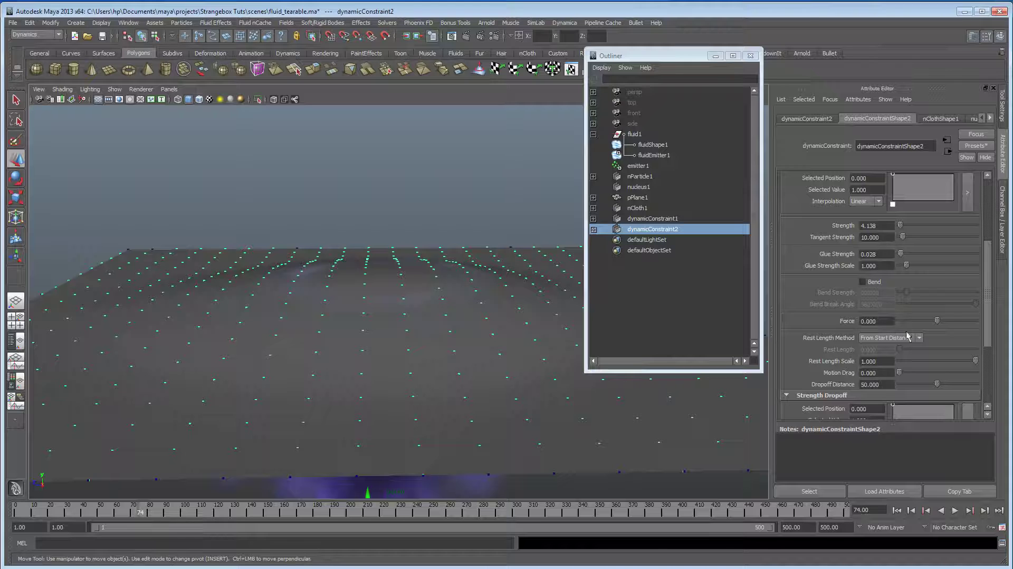
pyautogui.click(897, 510)
pyautogui.click(955, 511)
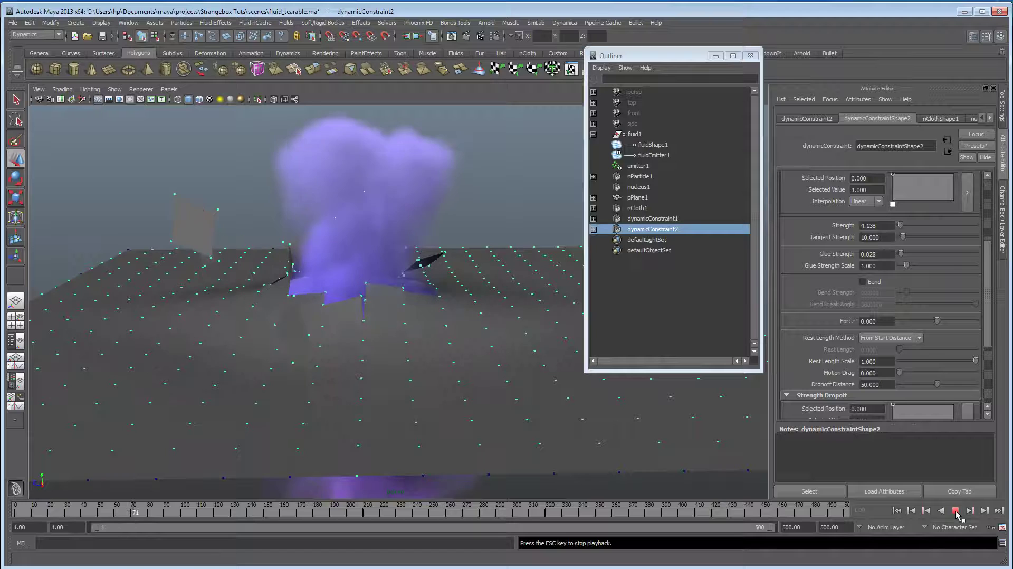
pyautogui.click(955, 511)
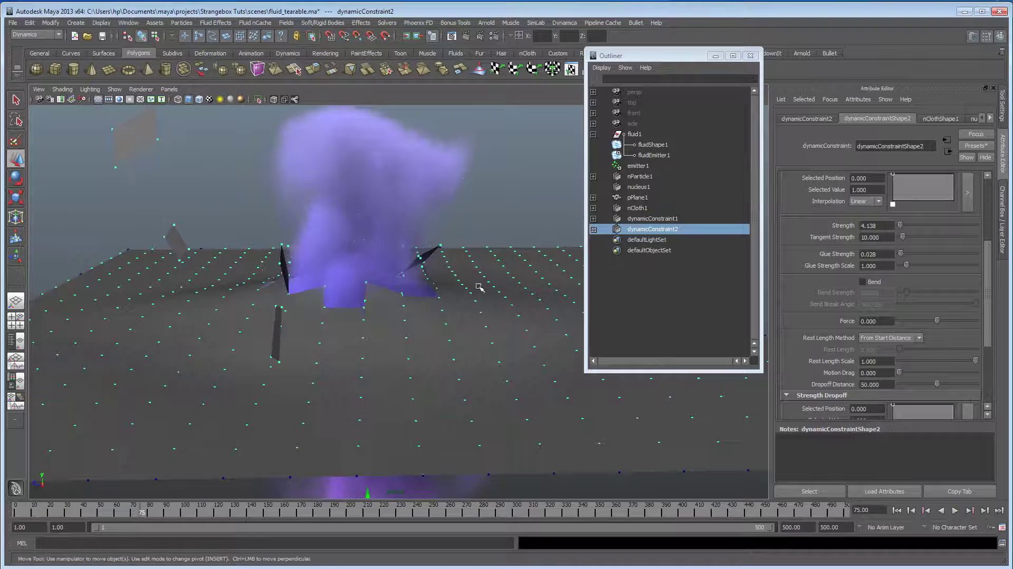
pyautogui.keyDown('alt'); pyautogui.moveTo(449, 311); pyautogui.dragTo(312, 354); pyautogui.keyUp('alt')
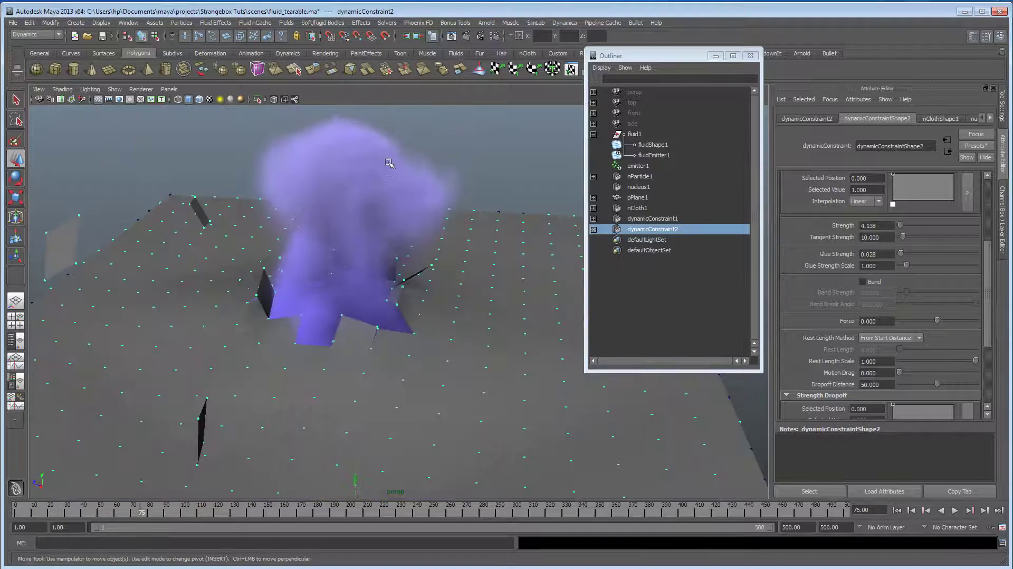
pyautogui.keyDown('alt'); pyautogui.moveTo(389, 188); pyautogui.dragTo(306, 309); pyautogui.keyUp('alt')
pyautogui.keyDown('alt'); pyautogui.moveTo(306, 309); pyautogui.dragTo(343, 314, button='middle'); pyautogui.keyUp('alt')
pyautogui.keyDown('alt'); pyautogui.moveTo(343, 314); pyautogui.dragTo(334, 357); pyautogui.keyUp('alt')
pyautogui.keyDown('alt'); pyautogui.moveTo(334, 358); pyautogui.dragTo(389, 355, button='right'); pyautogui.keyUp('alt')
pyautogui.keyDown('alt'); pyautogui.moveTo(389, 356); pyautogui.dragTo(372, 362, button='middle'); pyautogui.keyUp('alt')
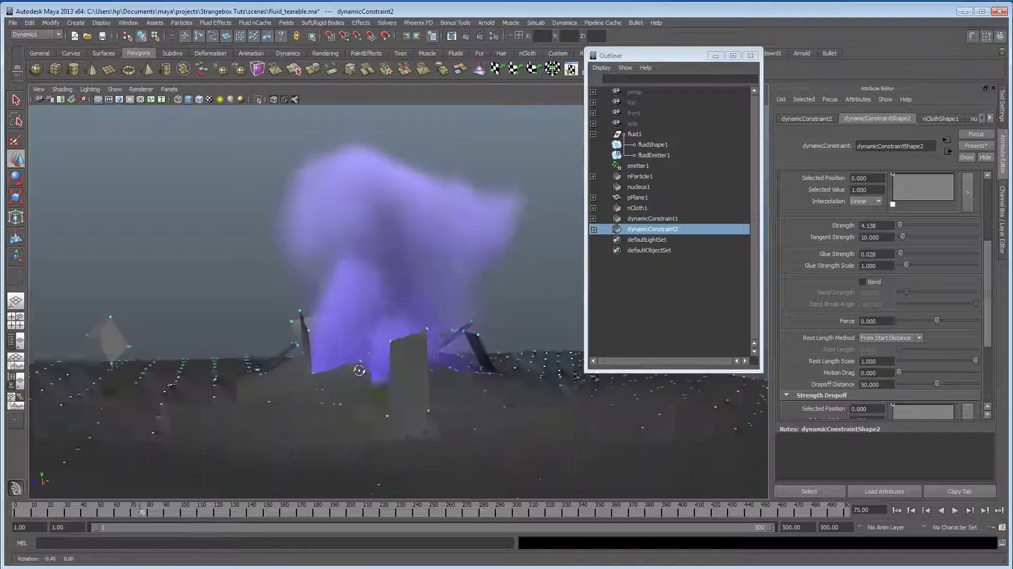
pyautogui.keyDown('alt'); pyautogui.moveTo(371, 362); pyautogui.dragTo(329, 405); pyautogui.keyUp('alt')
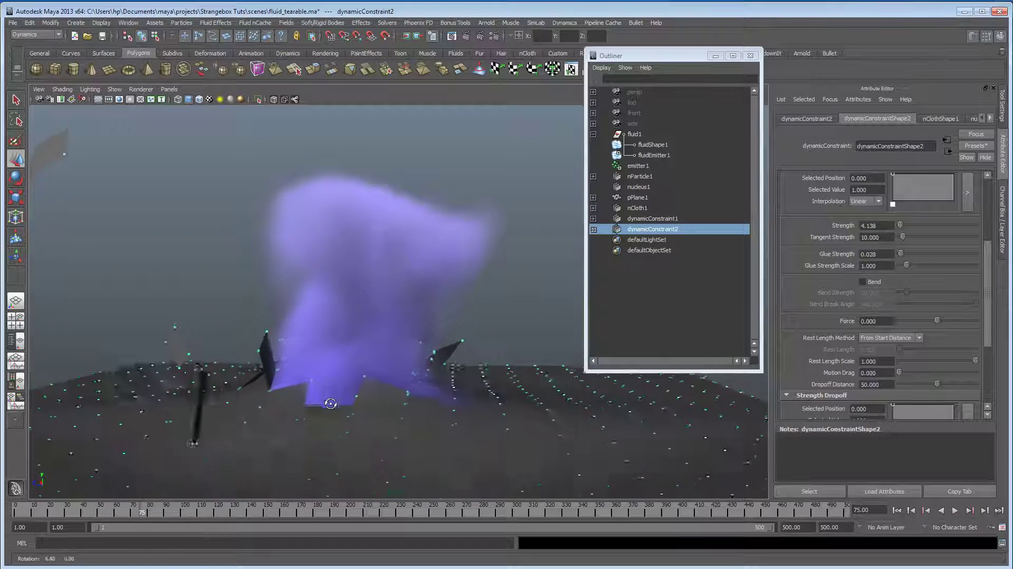
pyautogui.keyDown('alt'); pyautogui.moveTo(330, 402); pyautogui.dragTo(369, 396, button='right'); pyautogui.keyUp('alt')
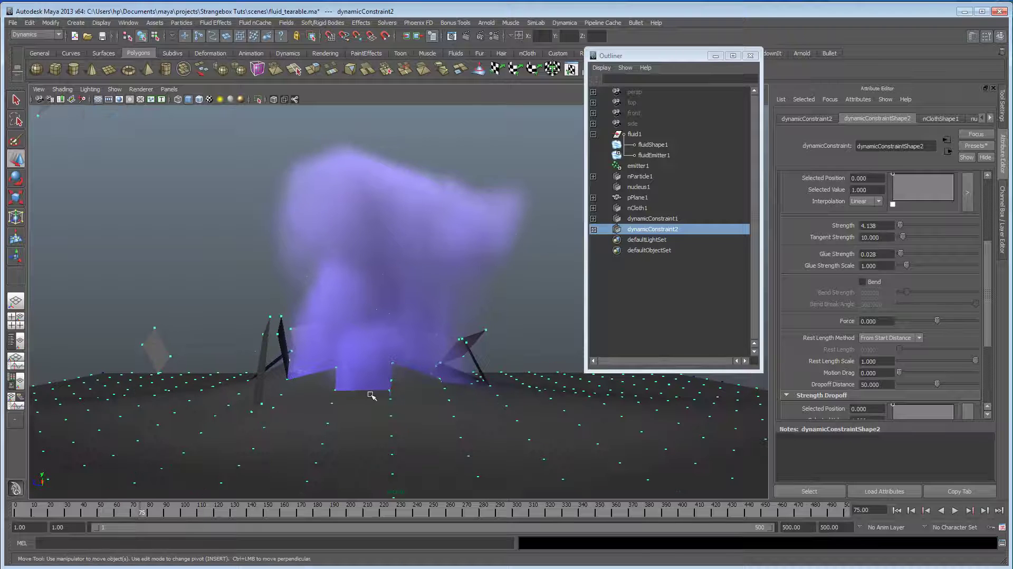
pyautogui.moveTo(348, 409)
pyautogui.keyDown('alt'); pyautogui.mouseDown()
pyautogui.moveTo(362, 414)
pyautogui.moveTo(318, 408)
pyautogui.moveTo(323, 395)
pyautogui.moveTo(340, 404)
pyautogui.mouseUp(); pyautogui.keyUp('alt')
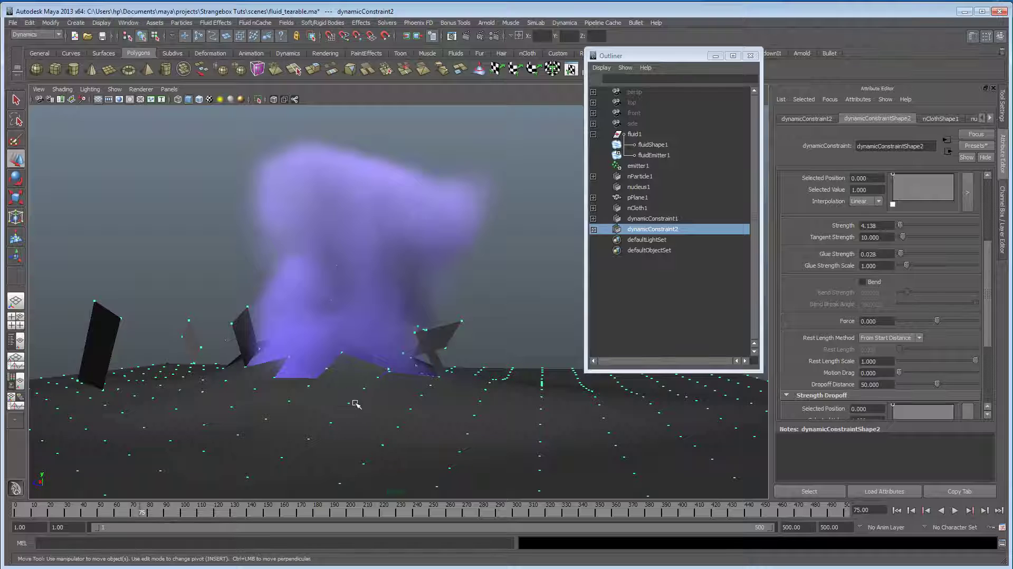